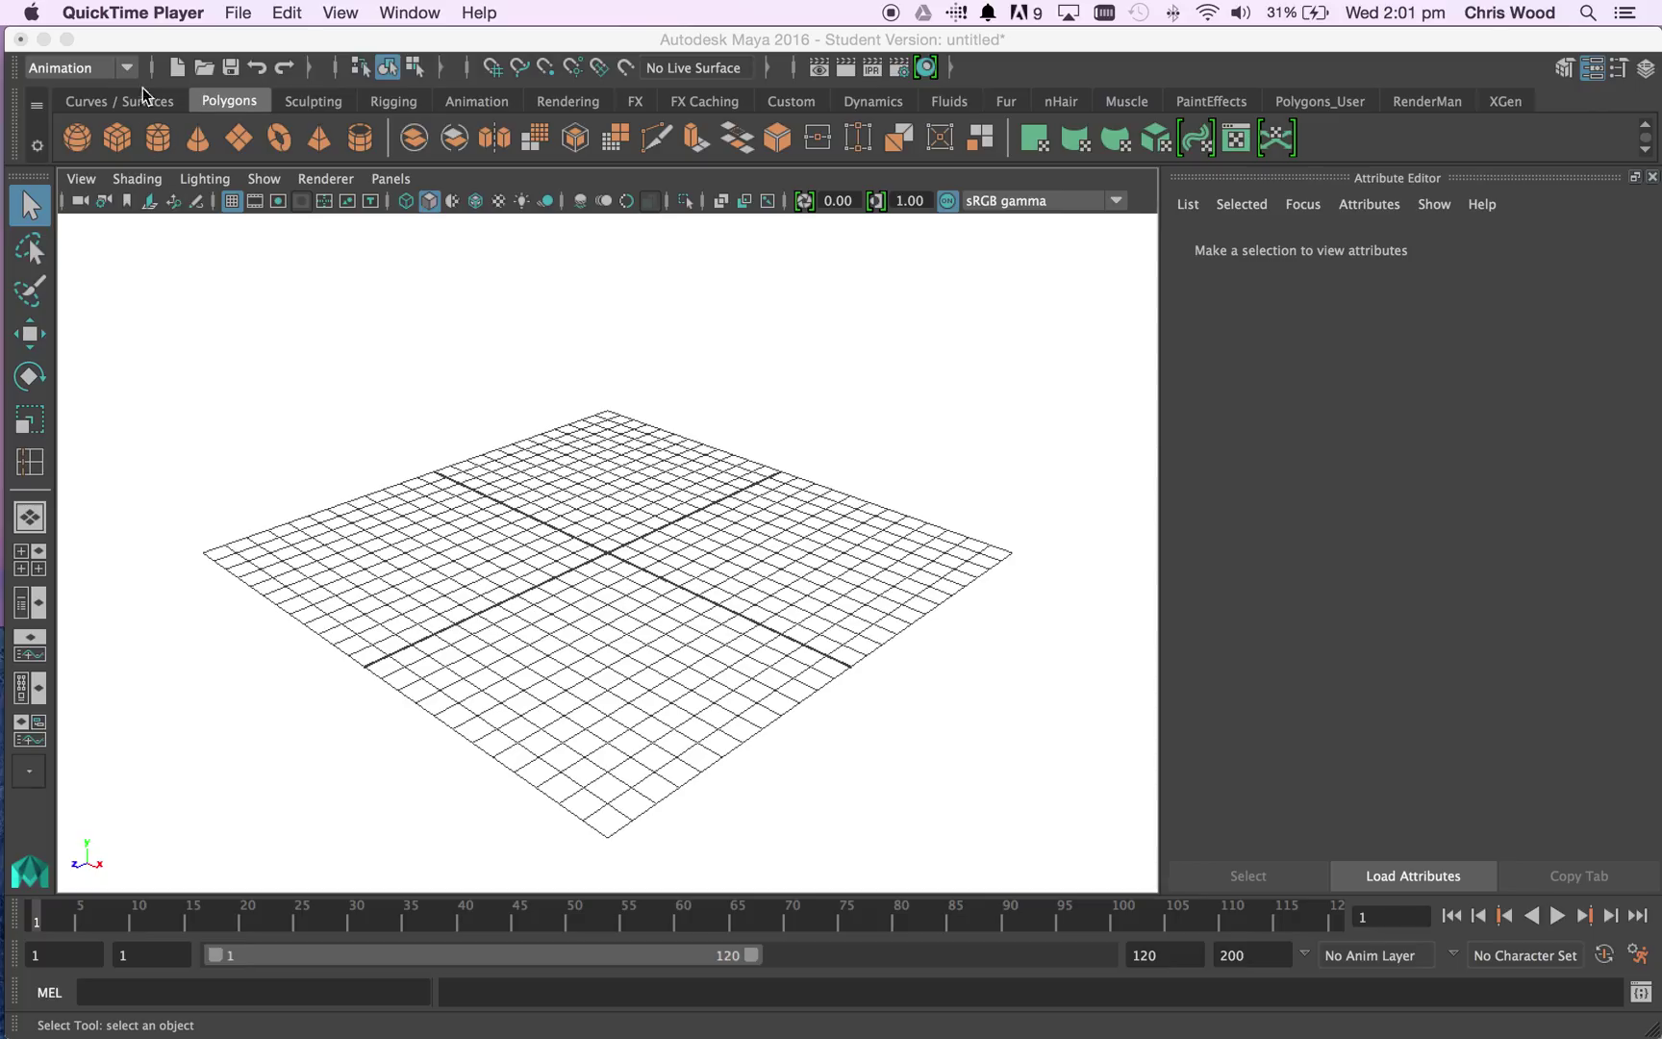
- Create a polygon plane at the grid origin and frame the view on it
click(232, 104)
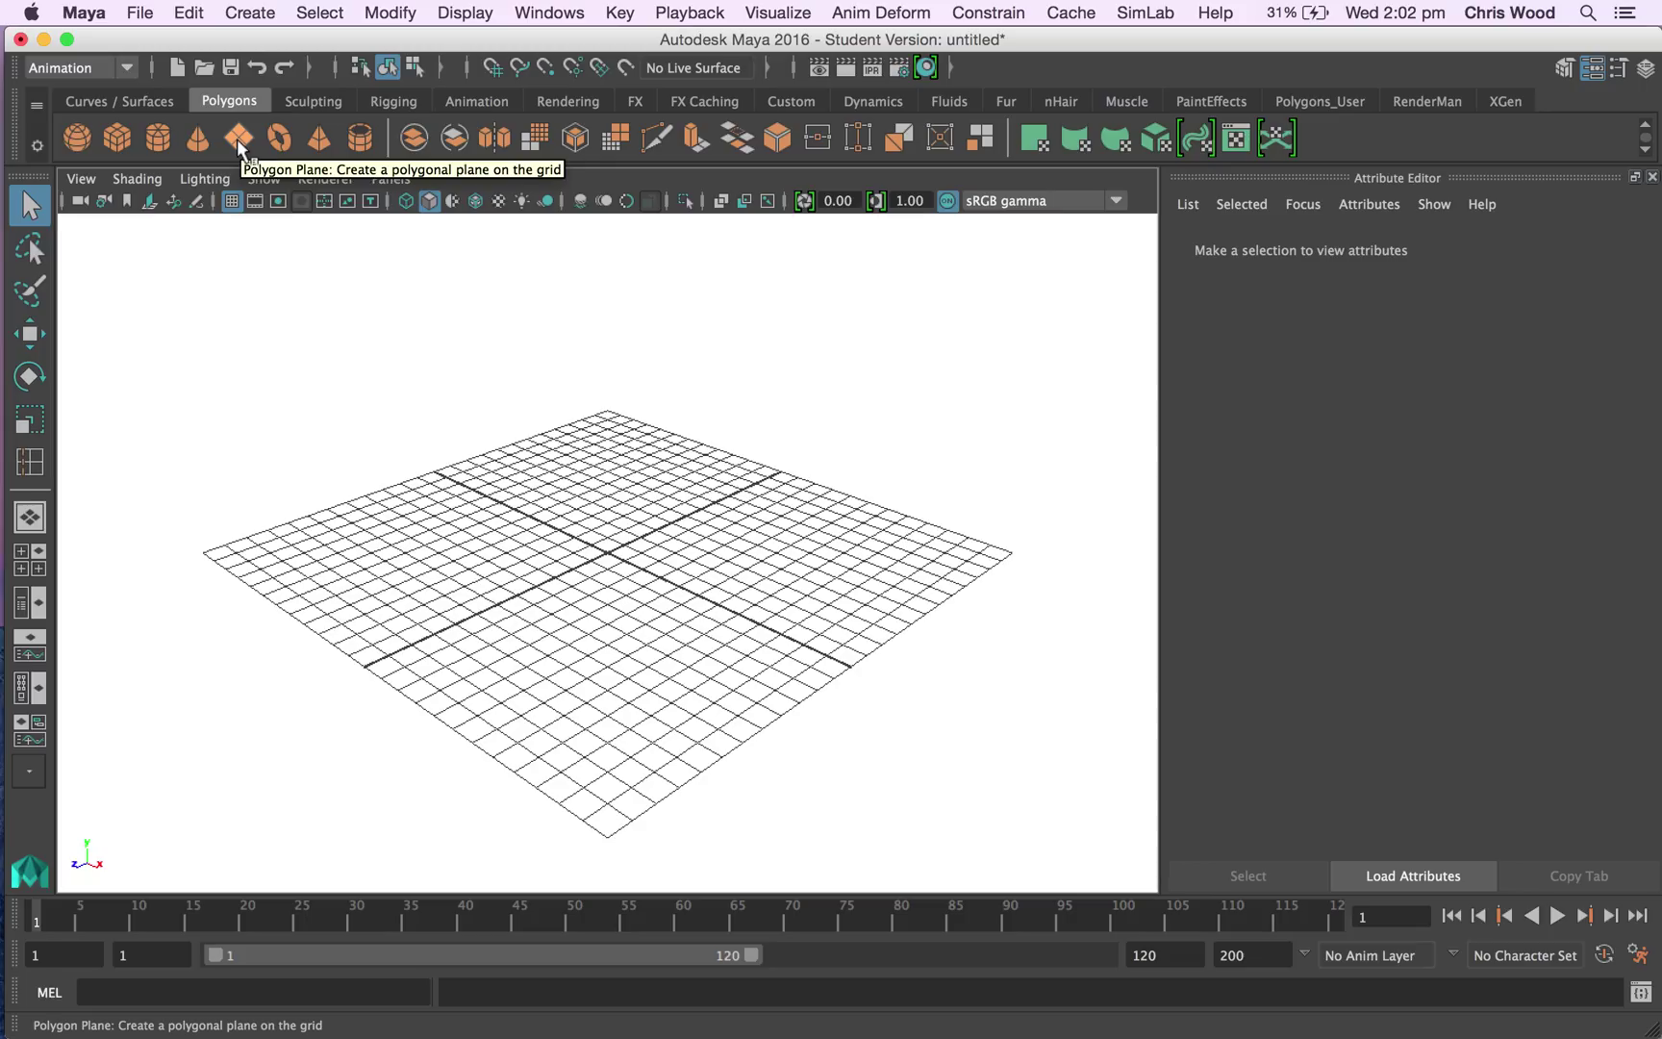
click(238, 138)
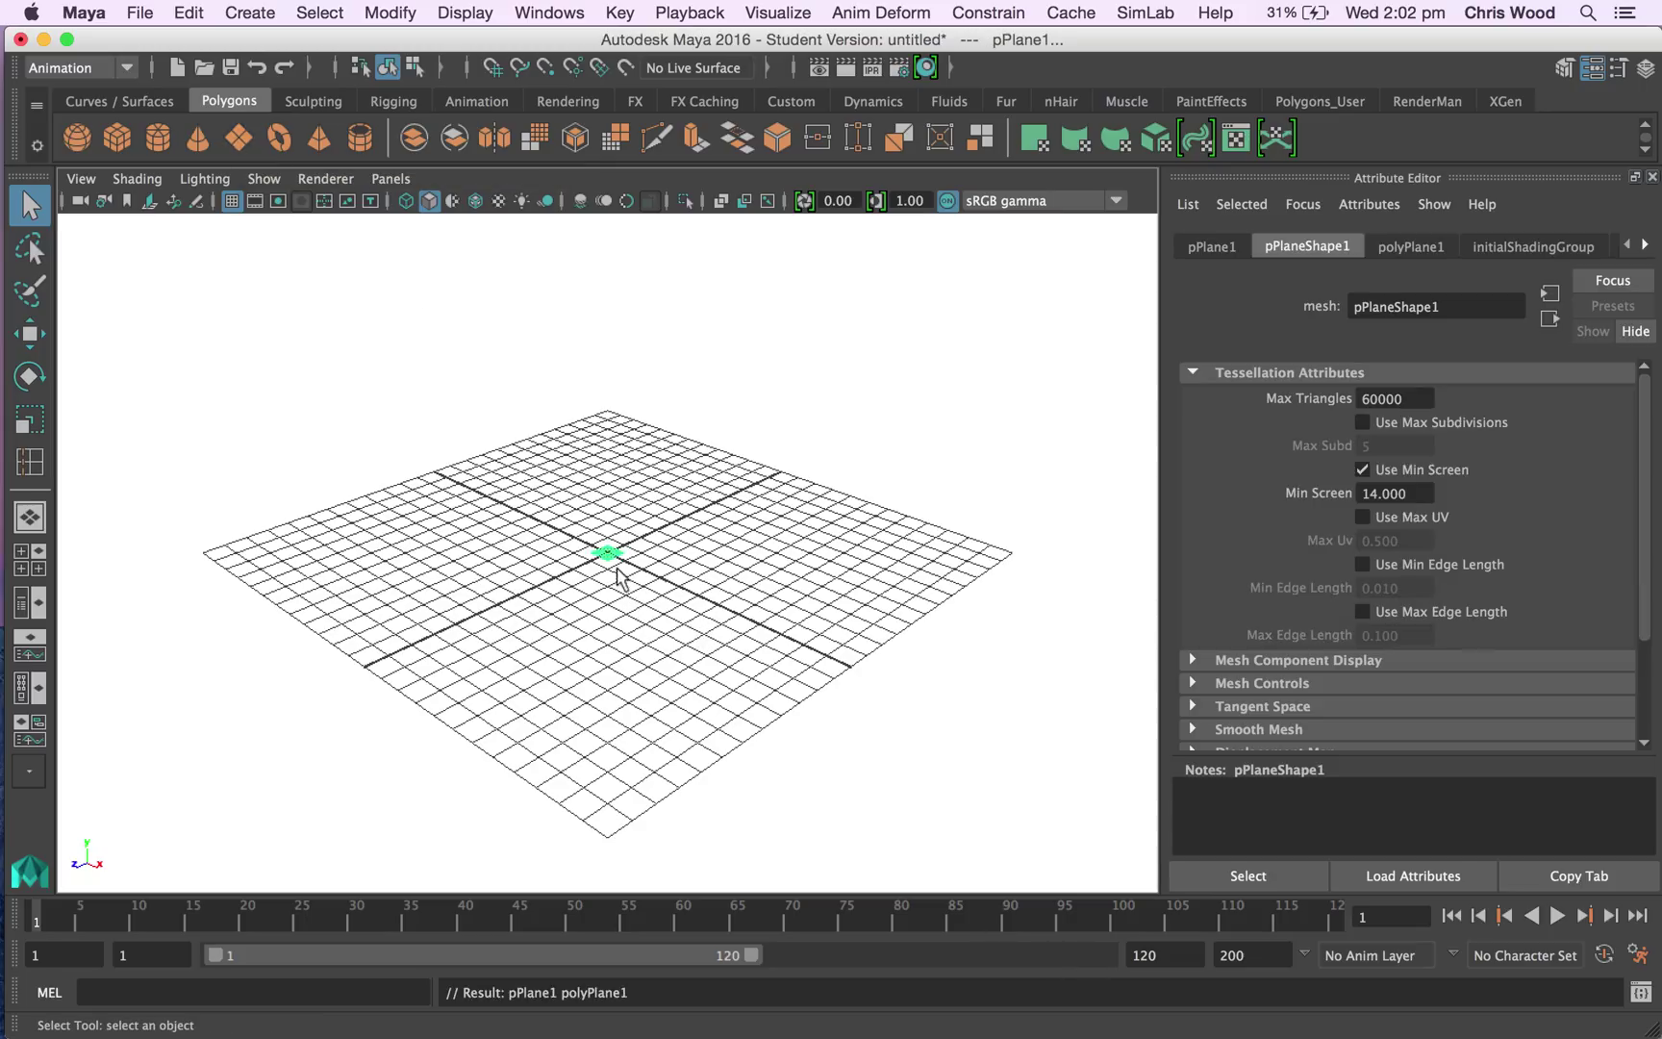
key(f)
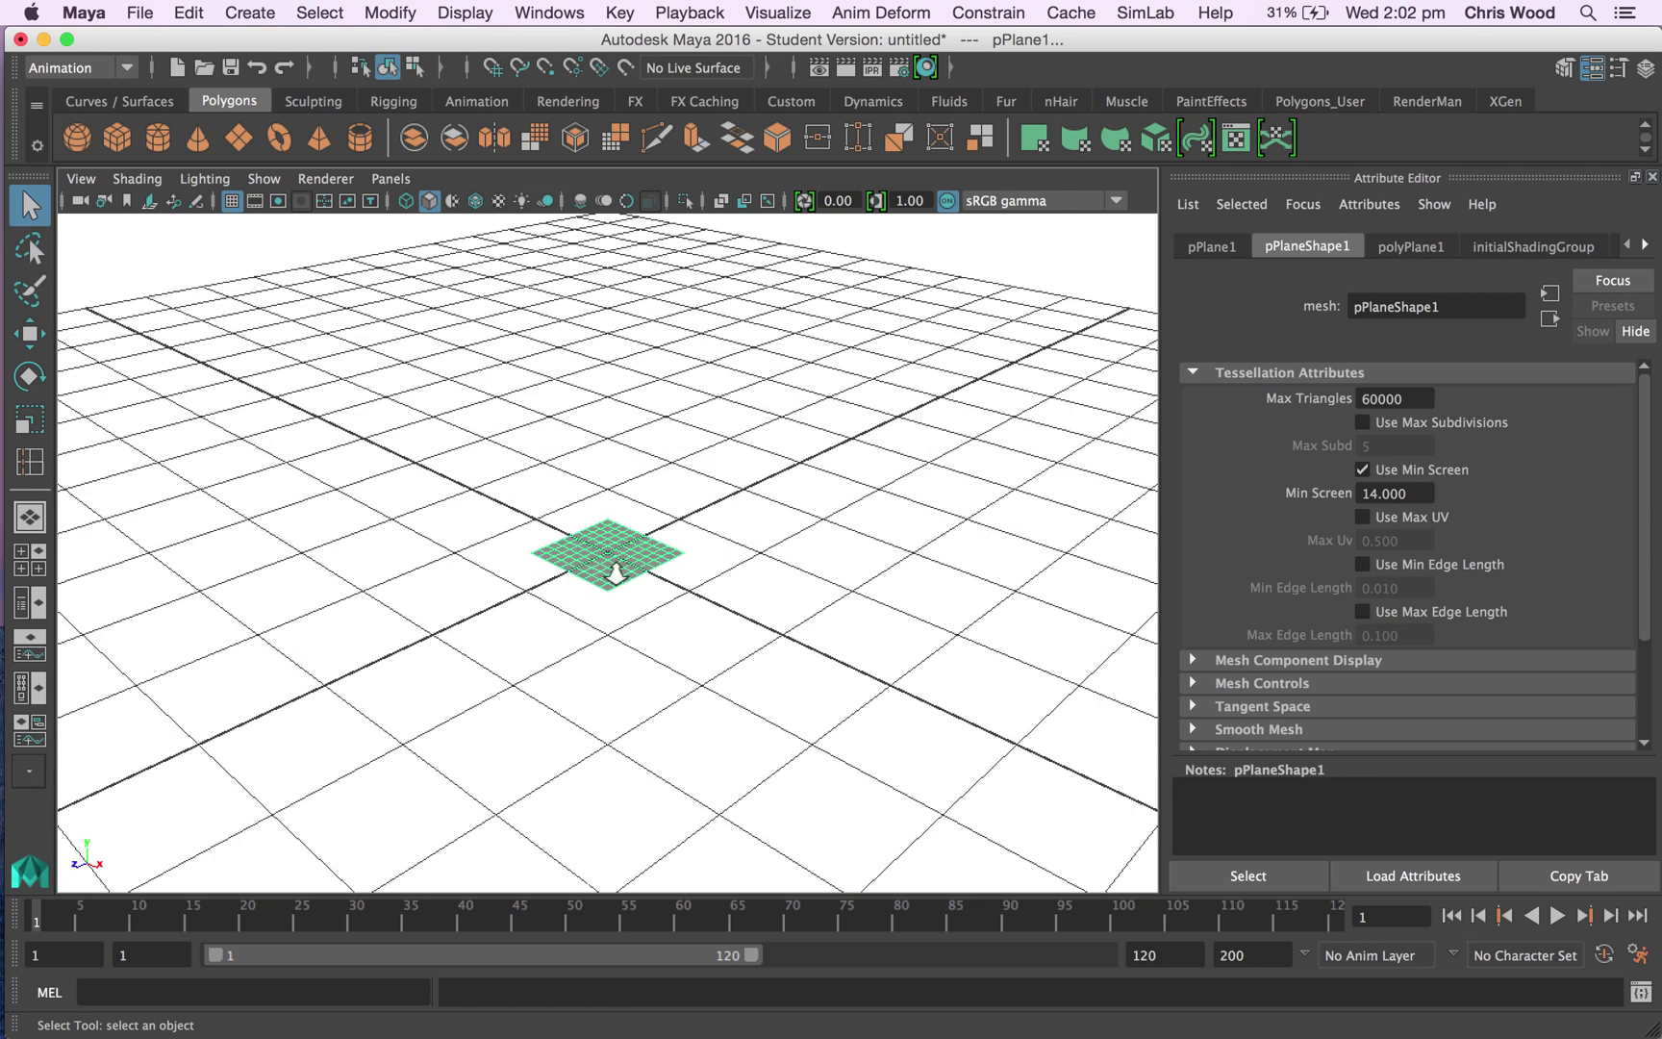
scroll(616, 573, down, 5)
scroll(615, 572, down, 5)
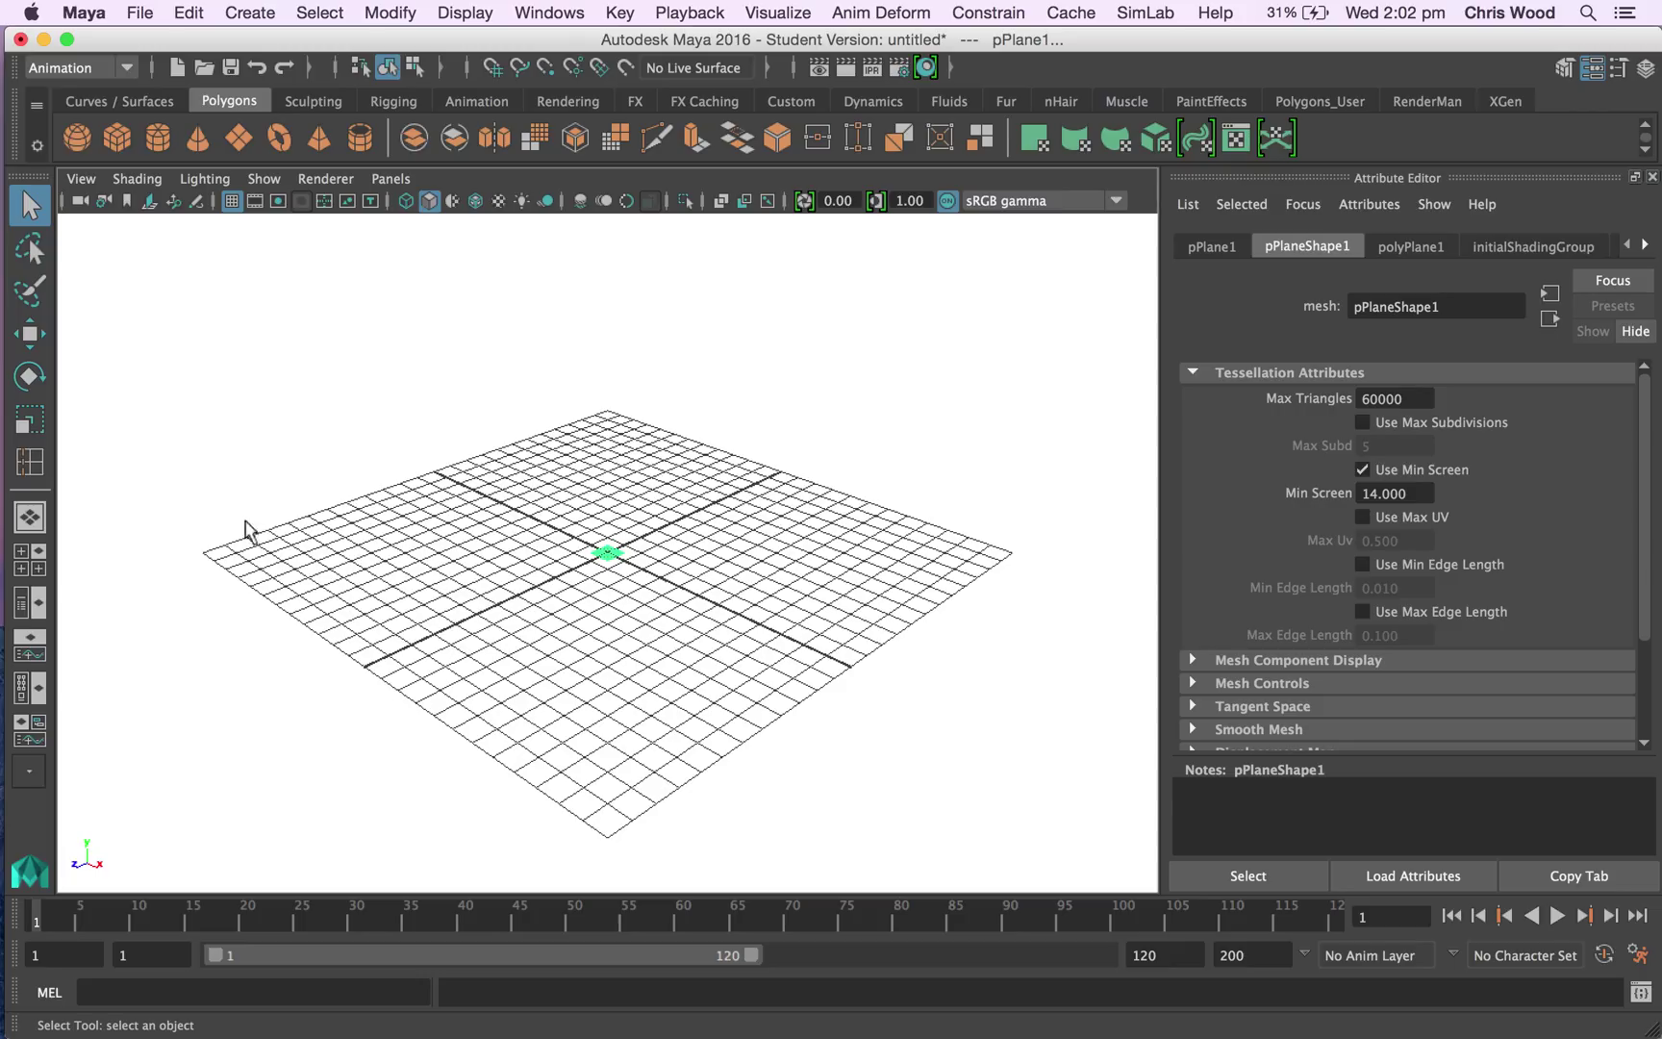
- Scale the plane up along its width and evenly so it spreads across the grid
click(33, 427)
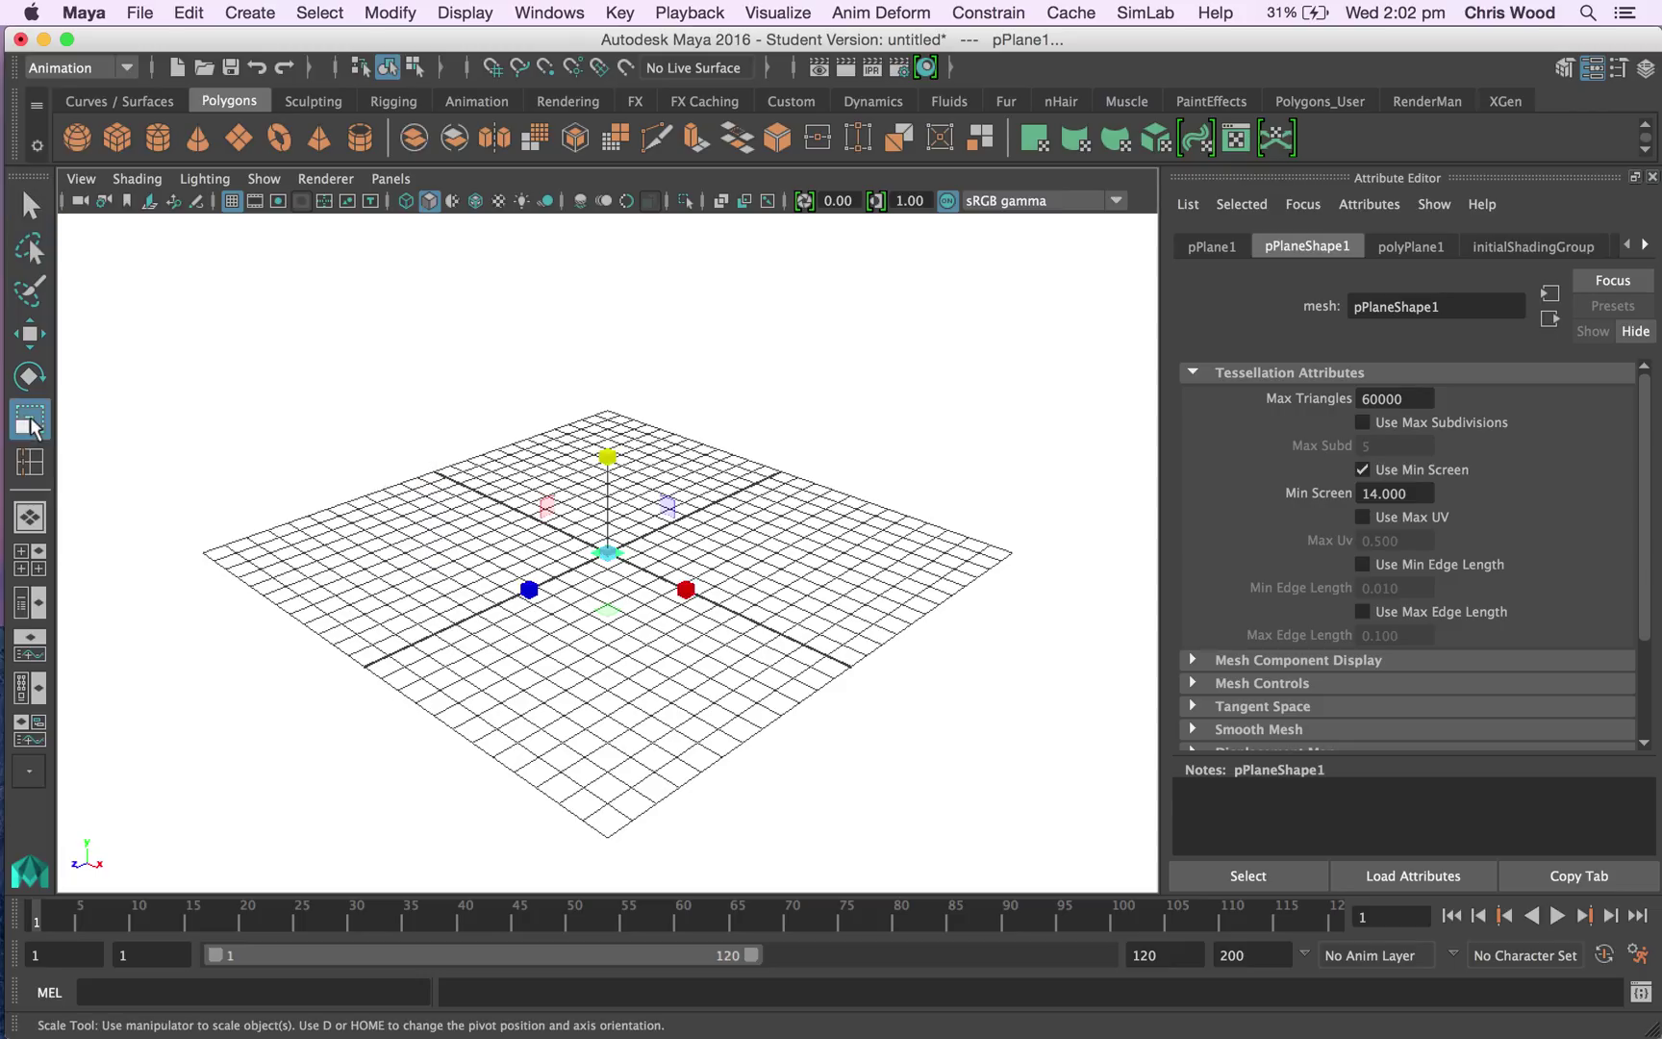
drag(686, 595, 1038, 769)
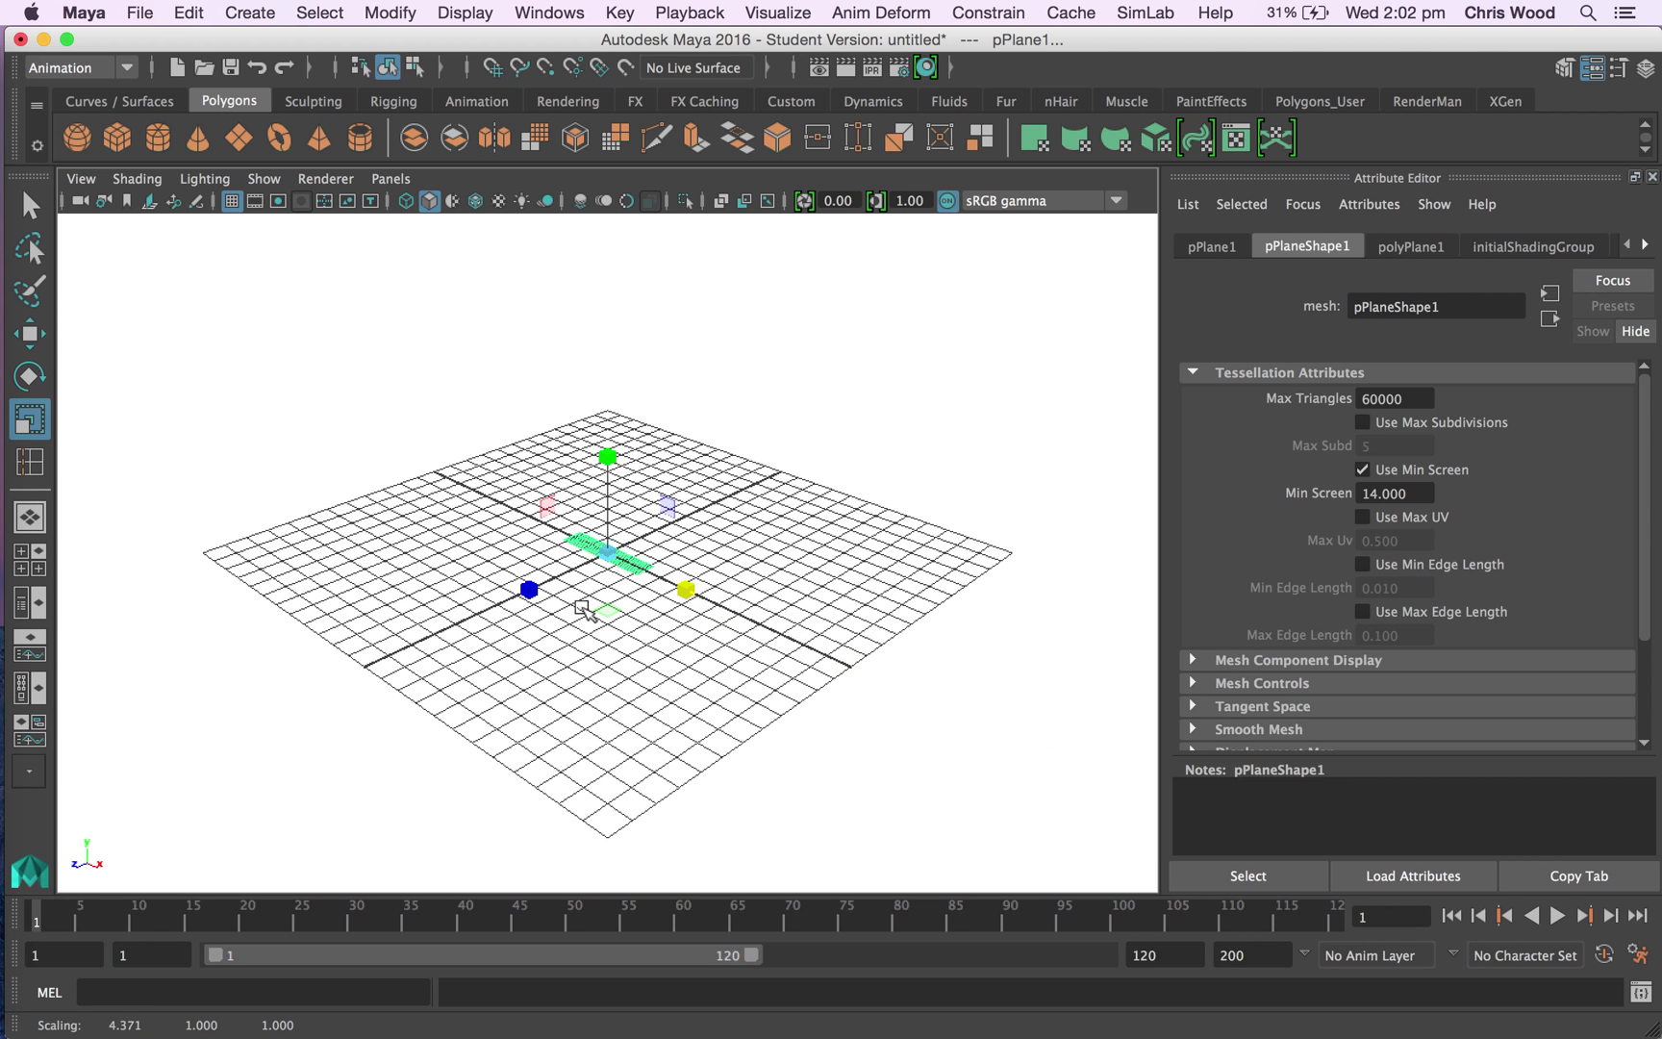
drag(535, 591, 272, 694)
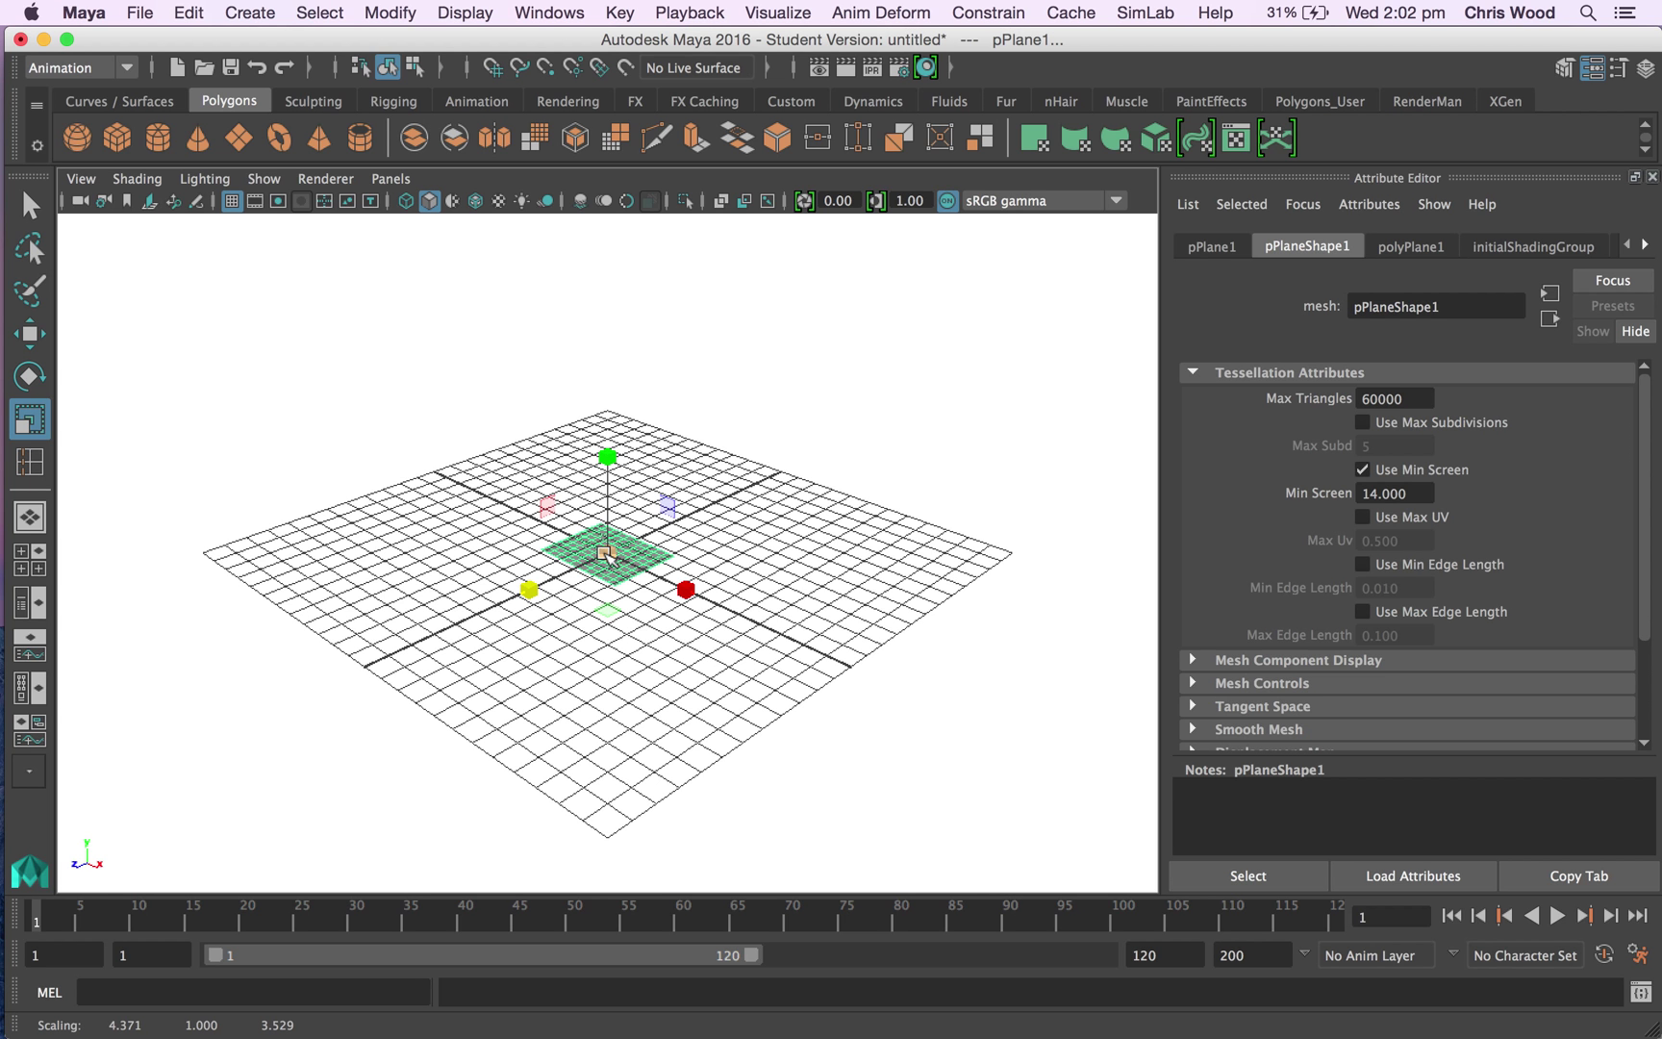
mouse_move(605, 555)
mouse_down()
mouse_move(760, 686)
mouse_move(903, 761)
mouse_up()
drag(704, 564, 704, 566)
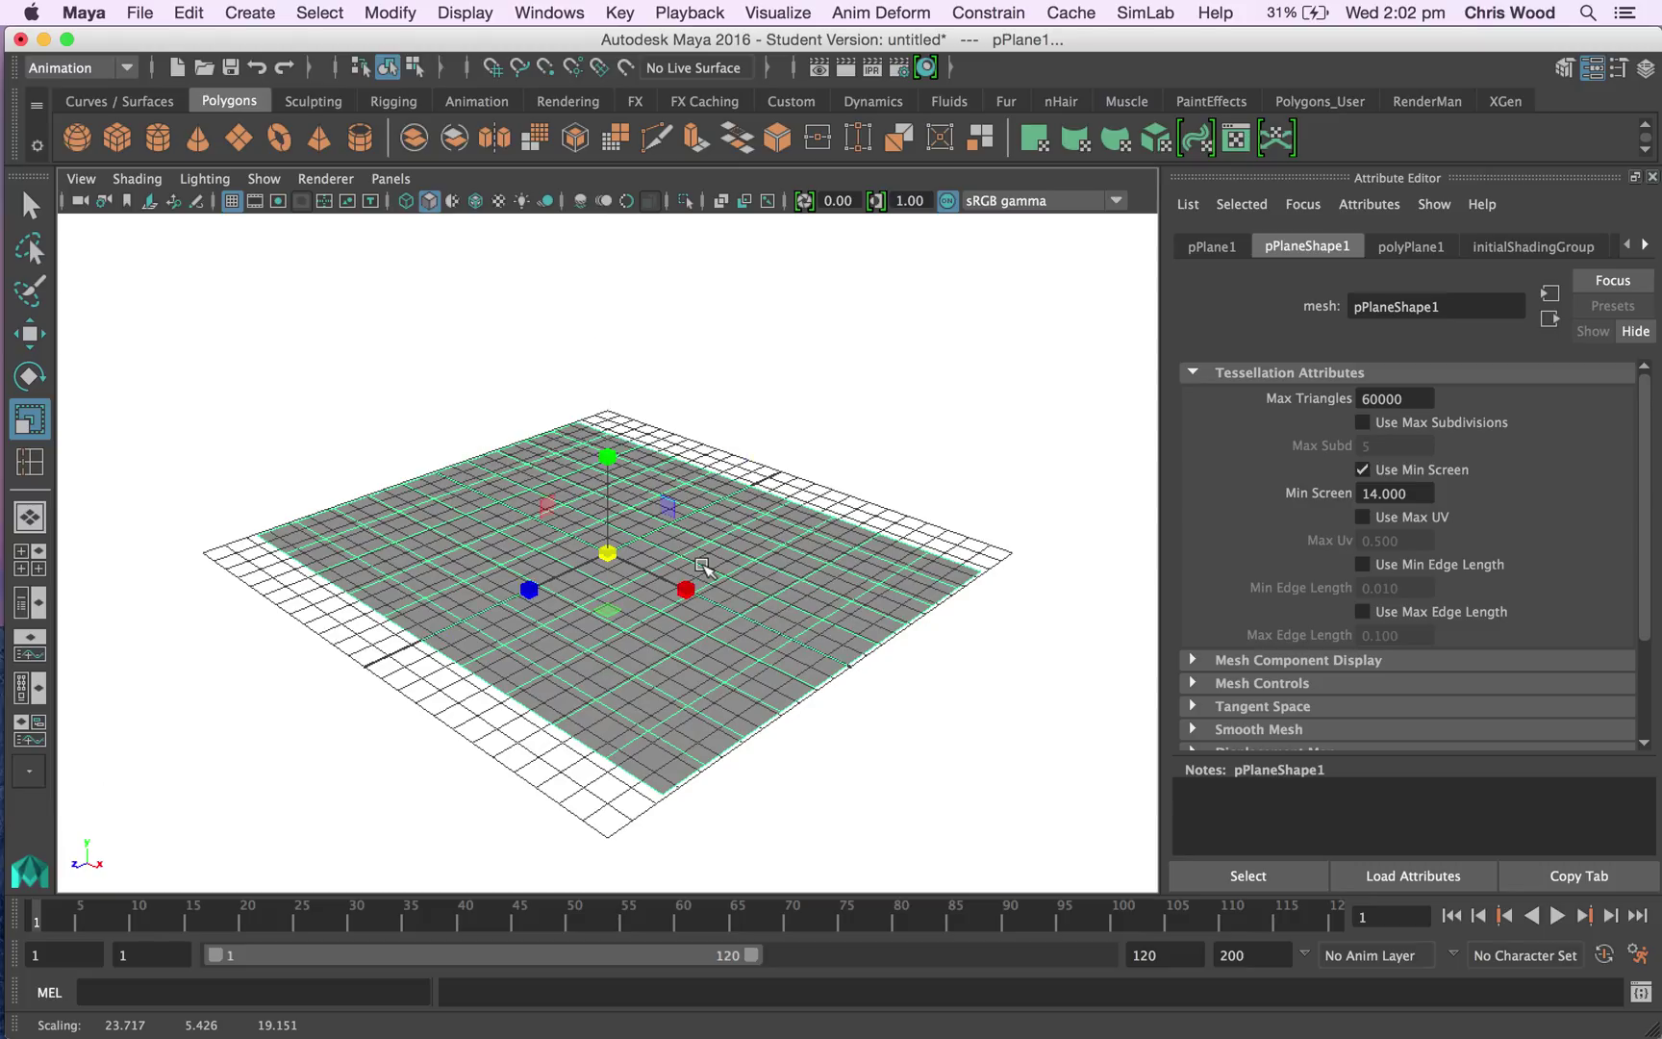
key(plus)
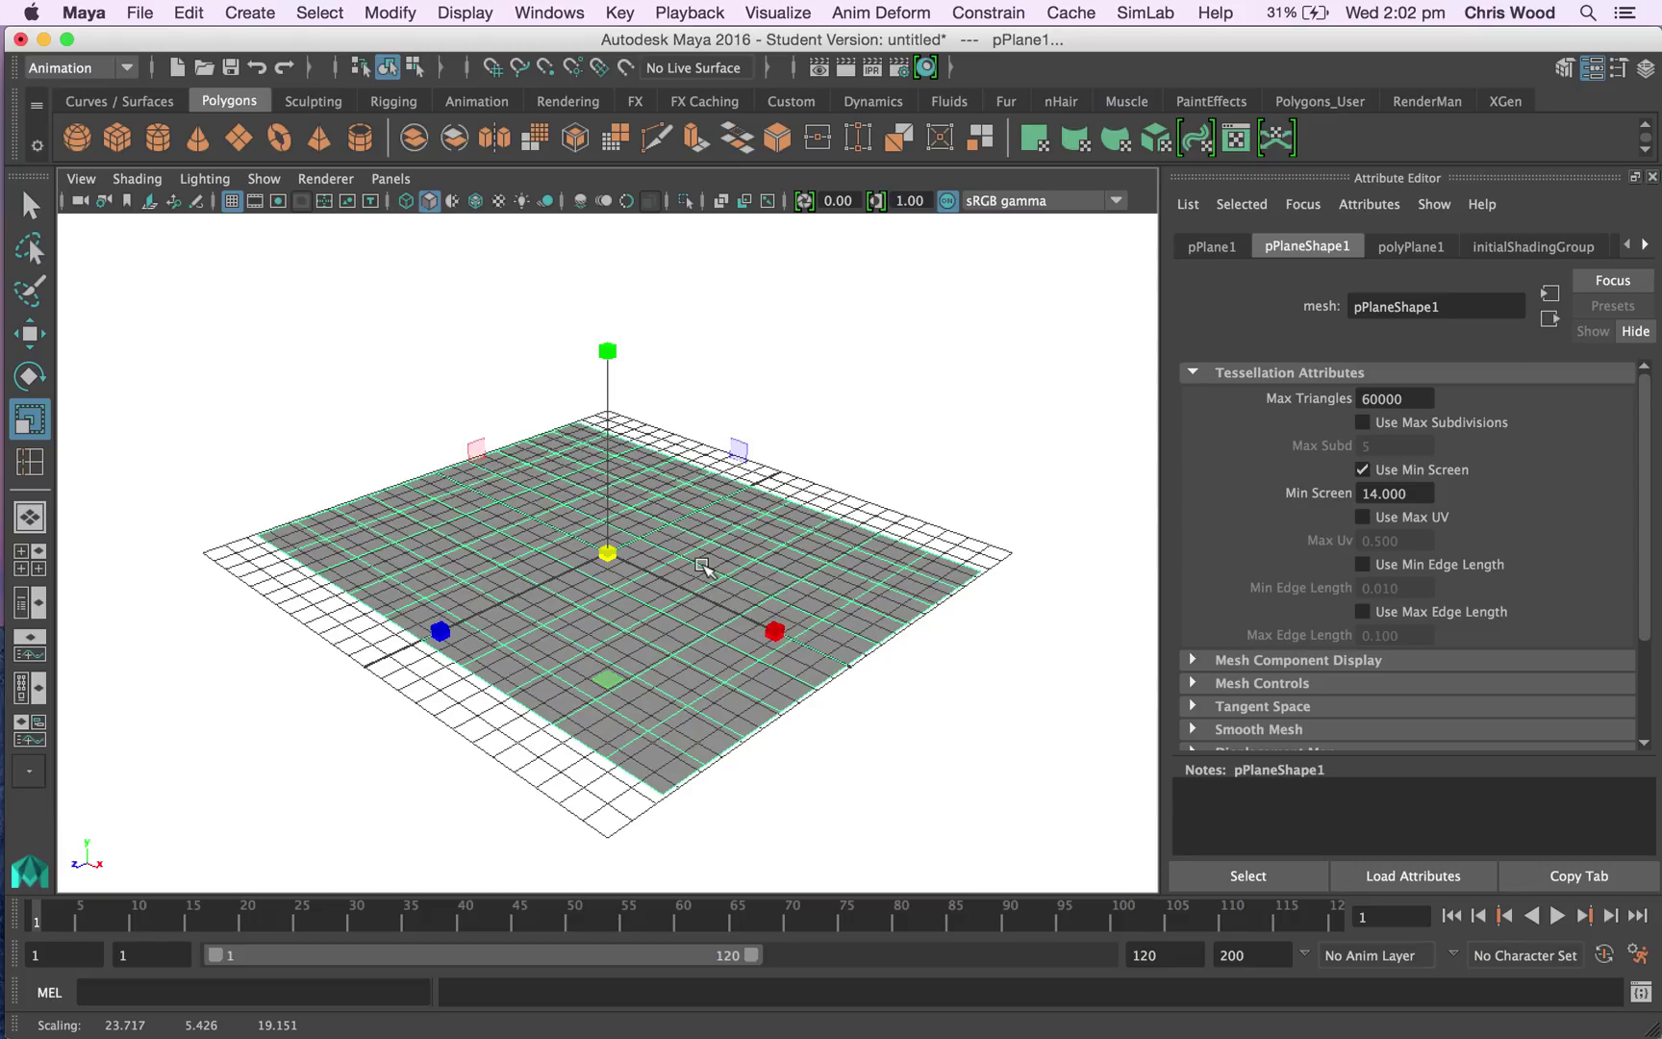
key(plus)
key(minus)
key(minus)
key(plus)
key(minus)
key(plus)
key(minus)
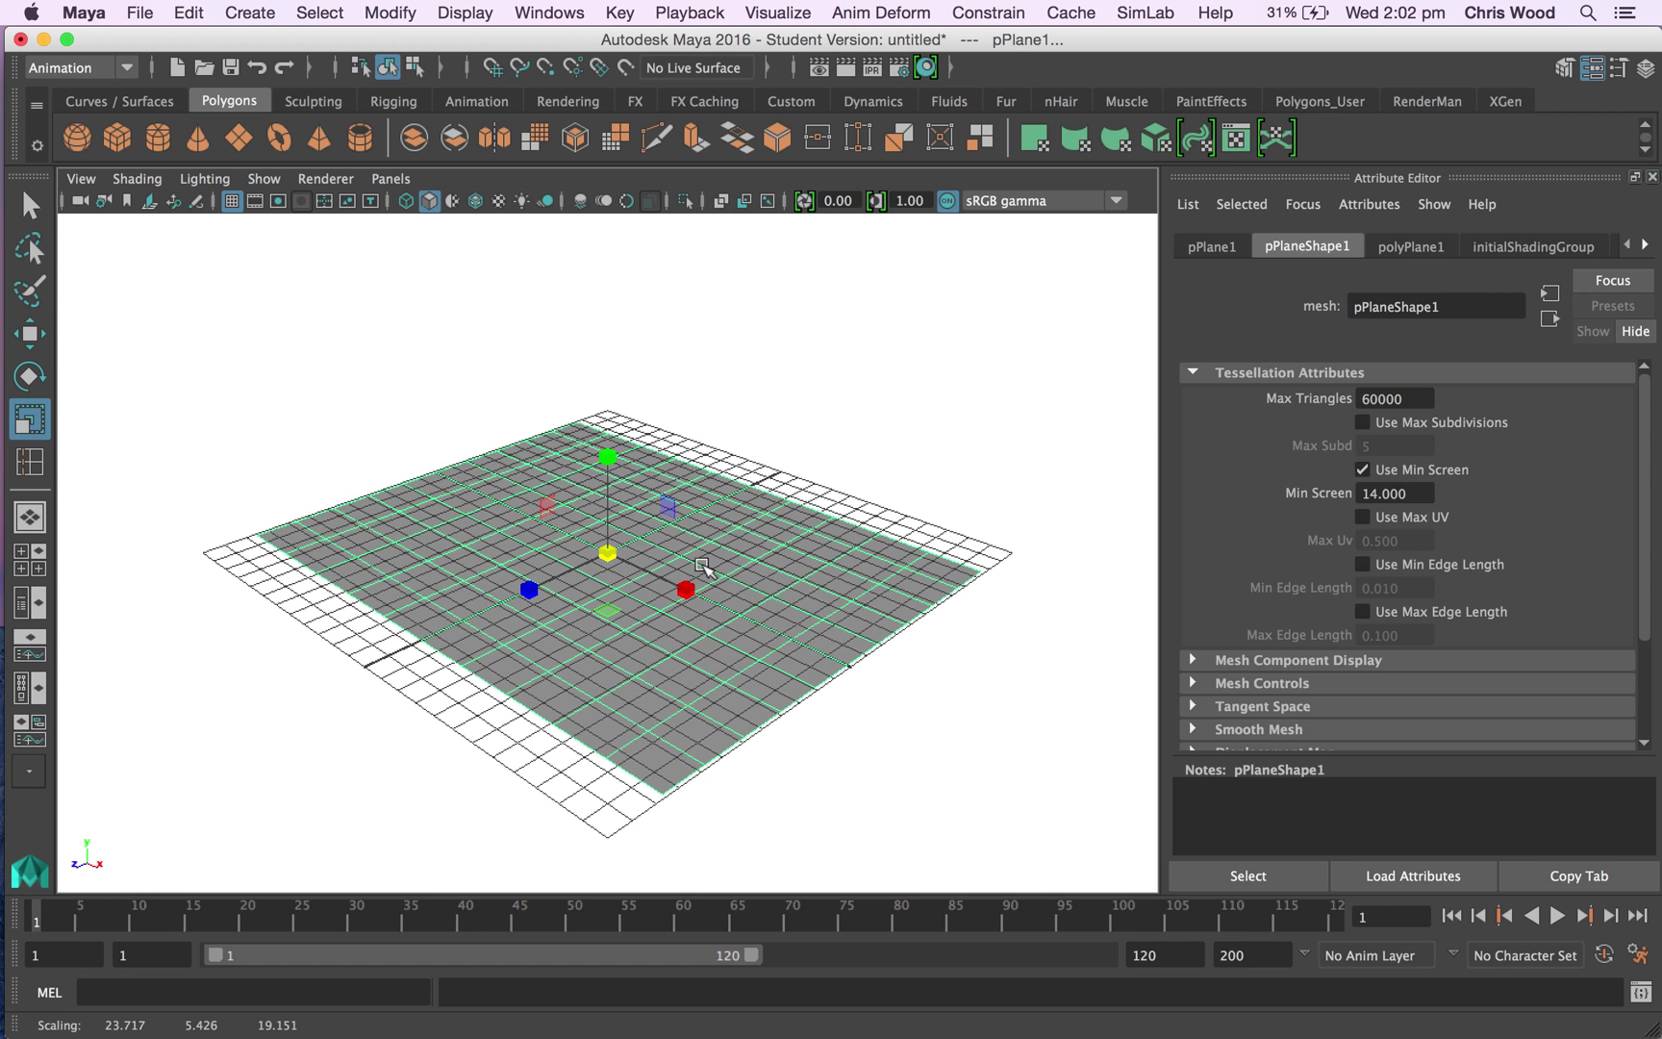
- Stretch the plane's depth to fill the grid and return to selection mode
click(528, 591)
drag(529, 591, 453, 535)
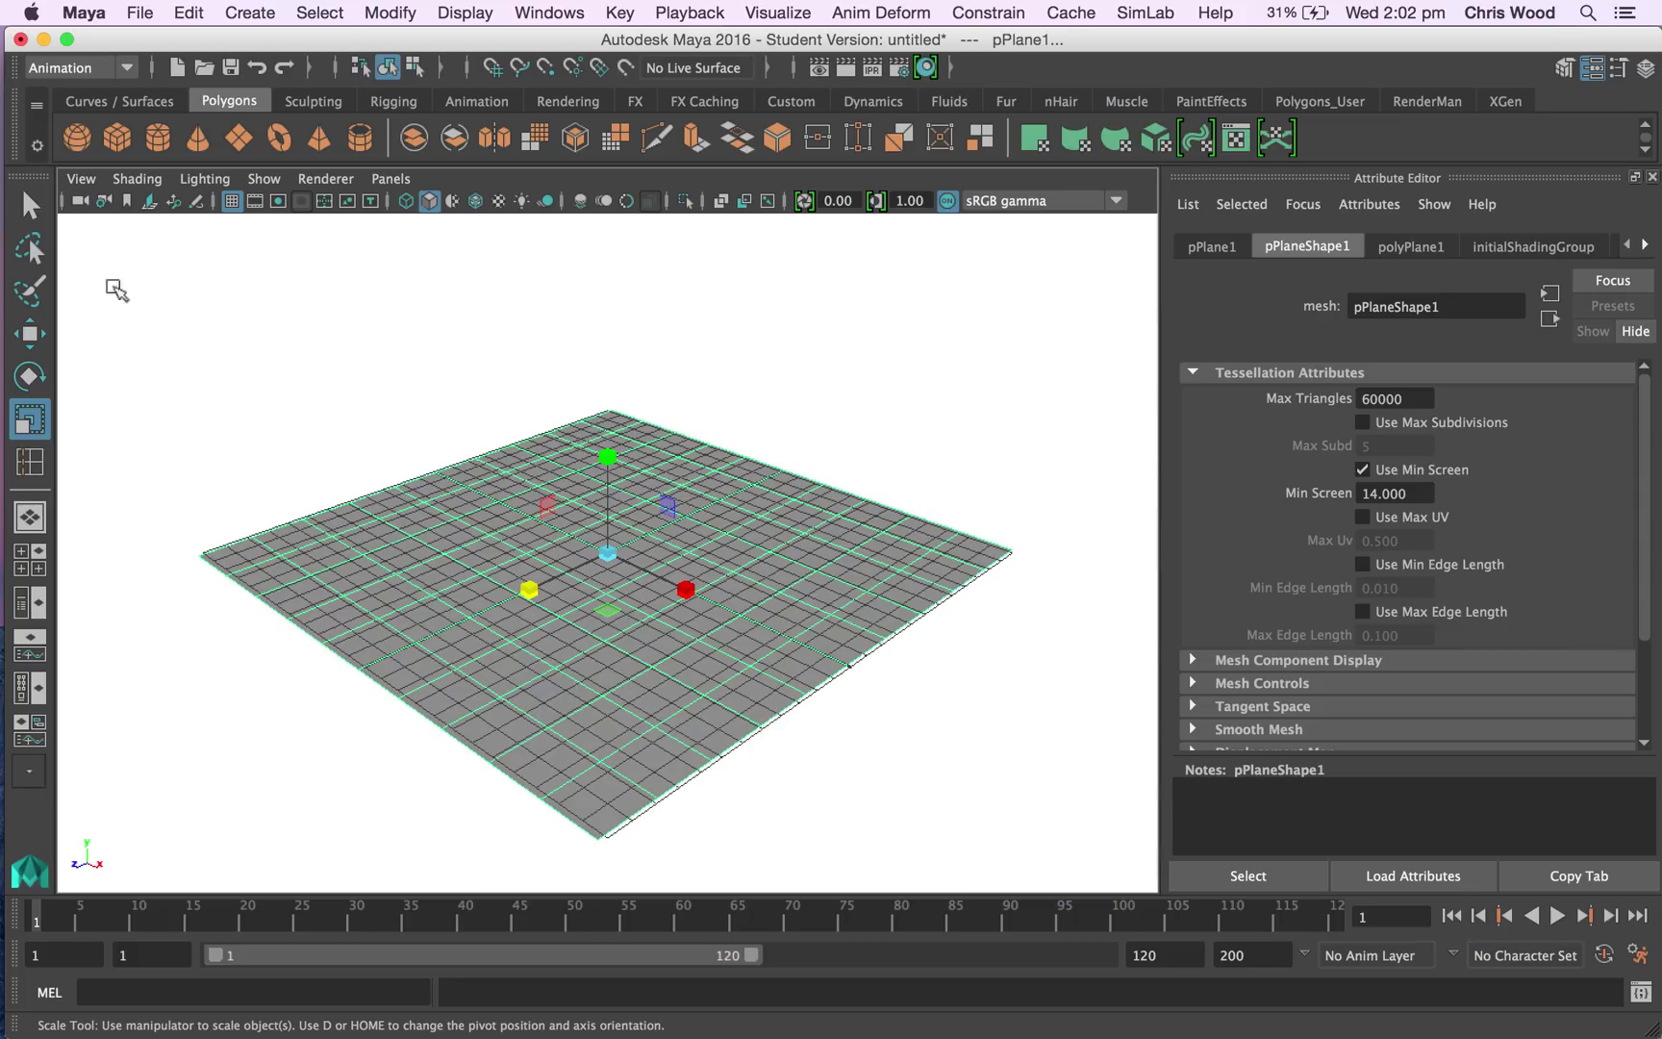
key(q)
- Assign a new Lambert material to the ground plane
click(318, 369)
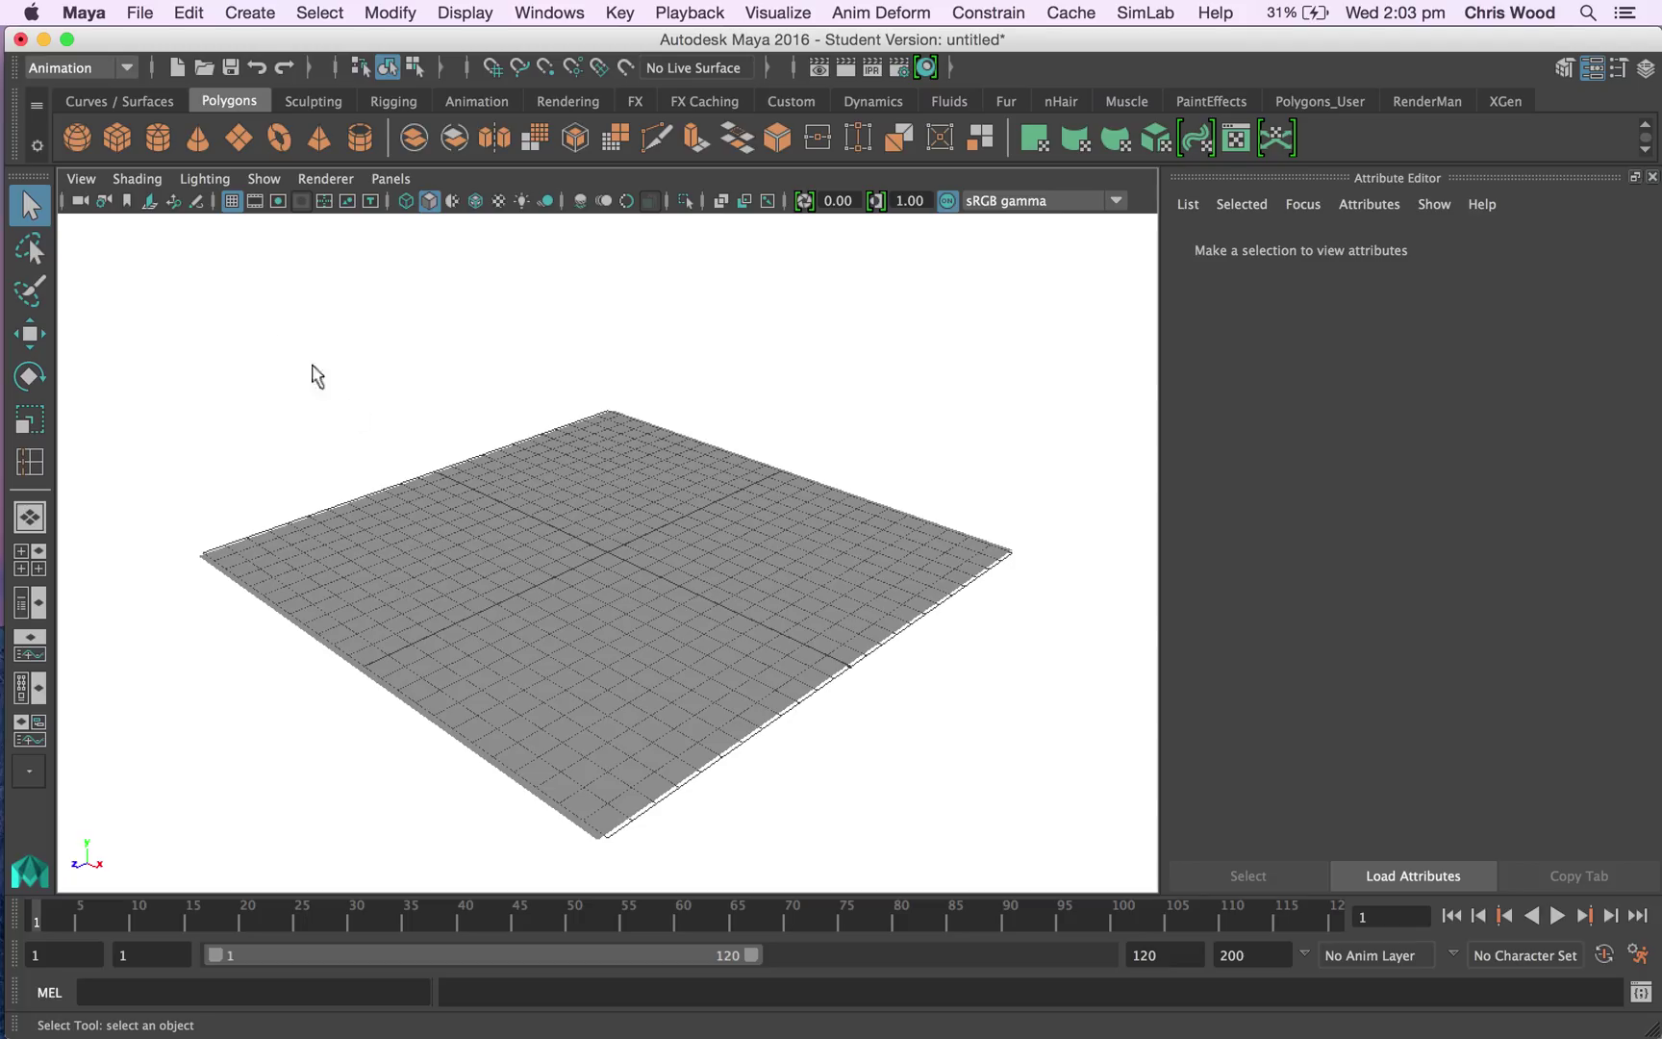
click(537, 613)
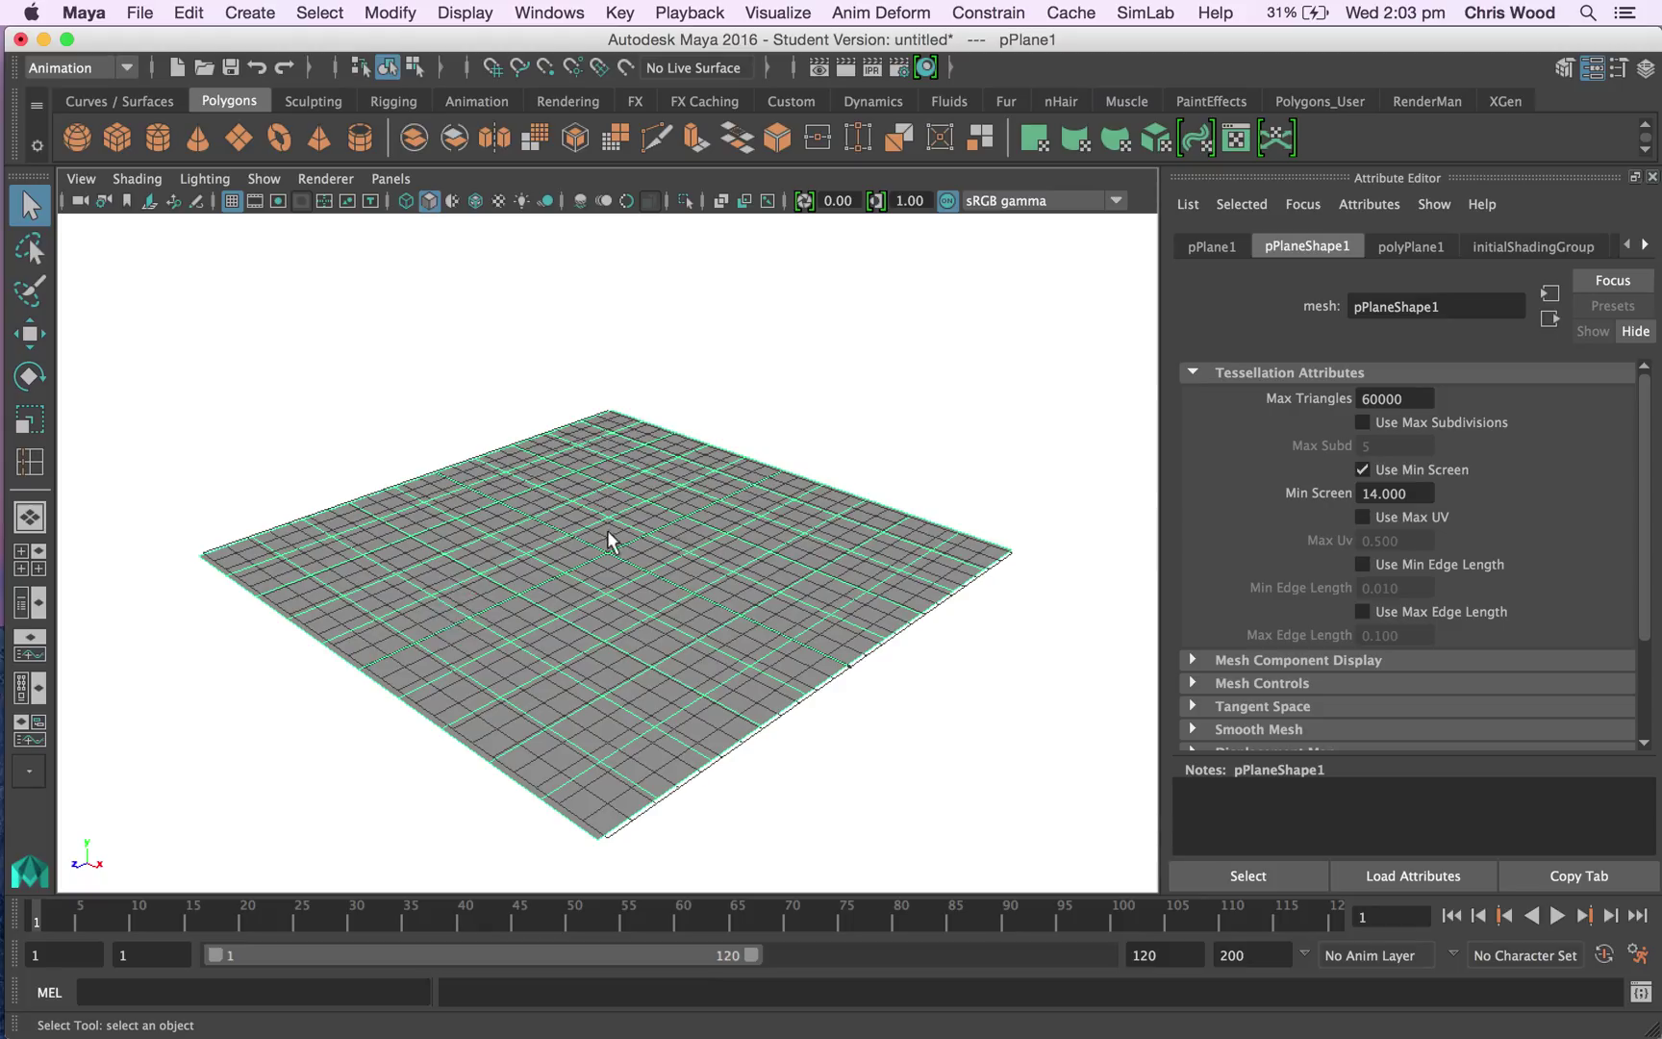
click(1646, 246)
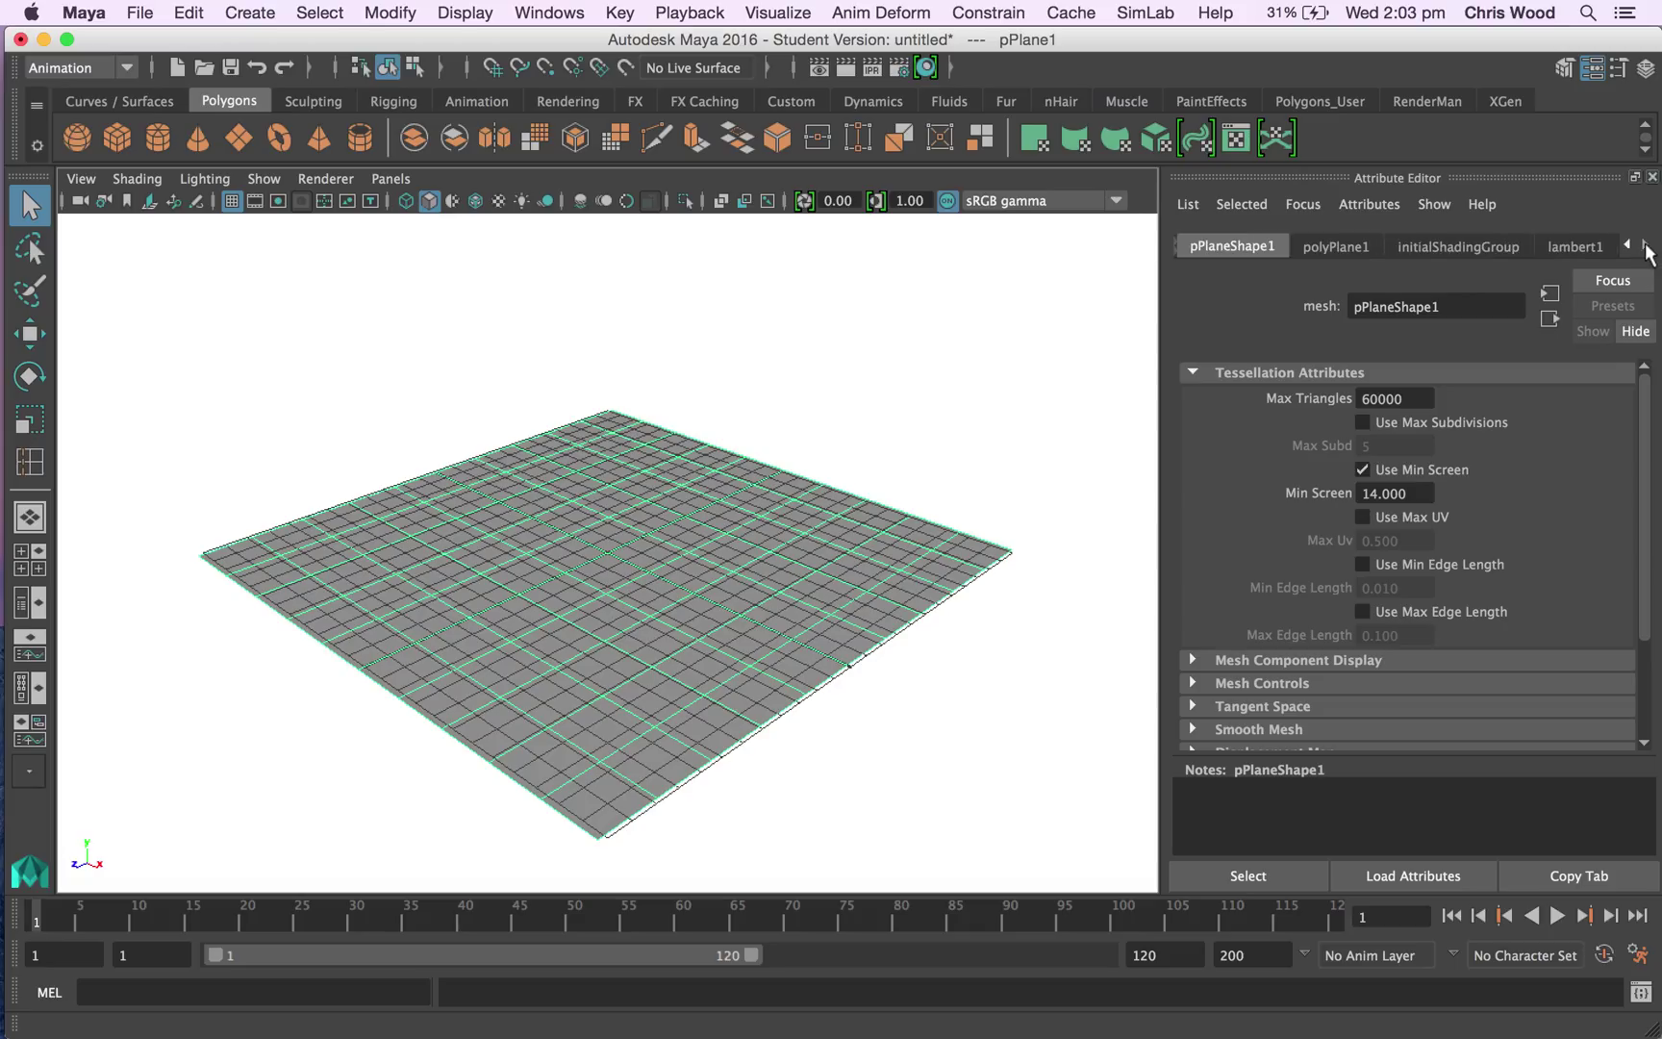
click(1585, 247)
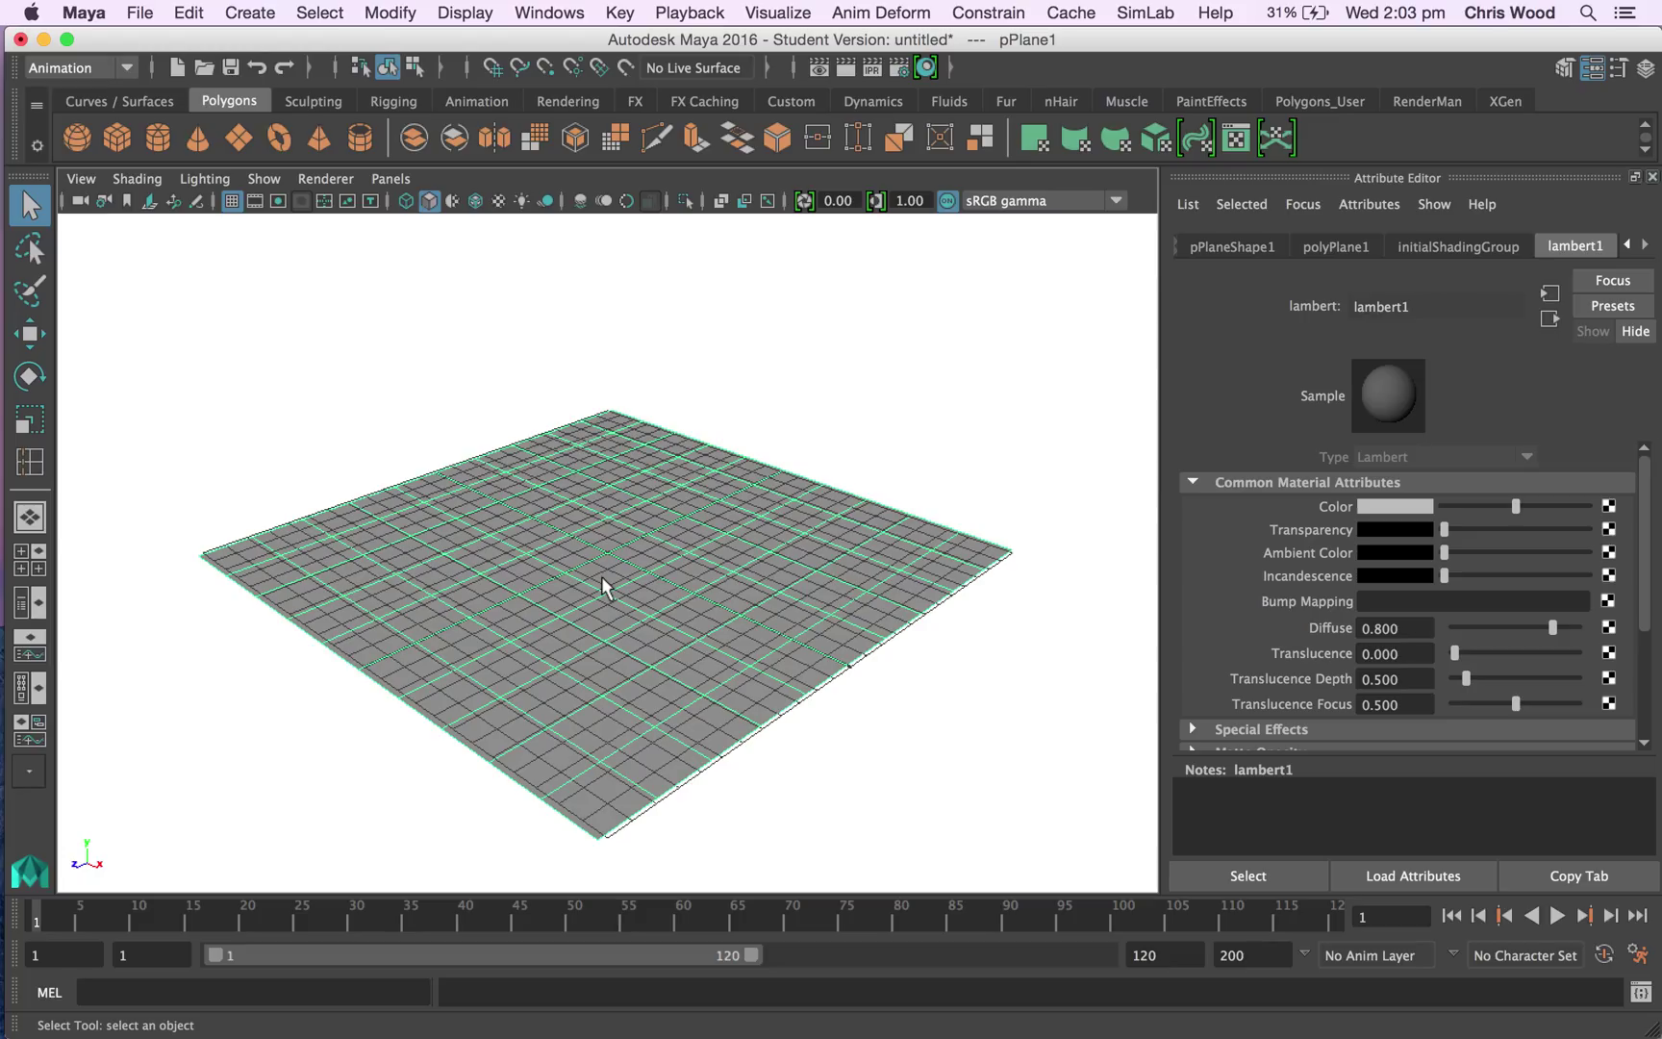
right_drag(601, 576, 635, 936)
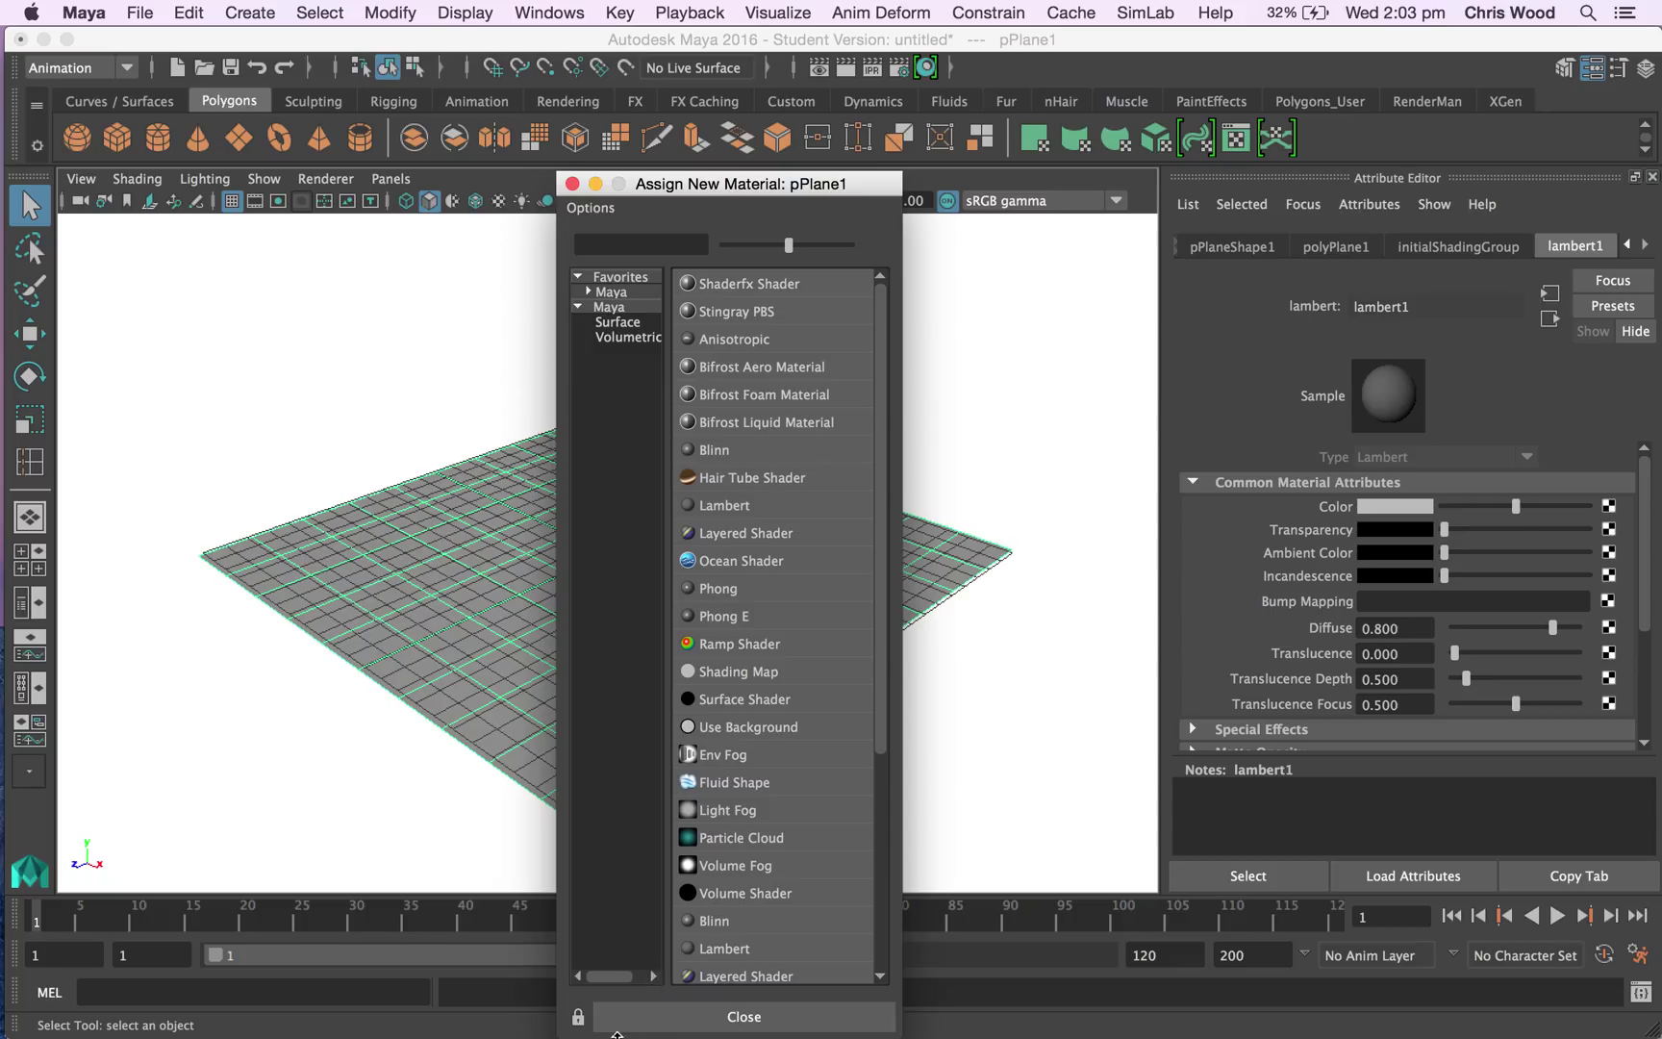
click(708, 505)
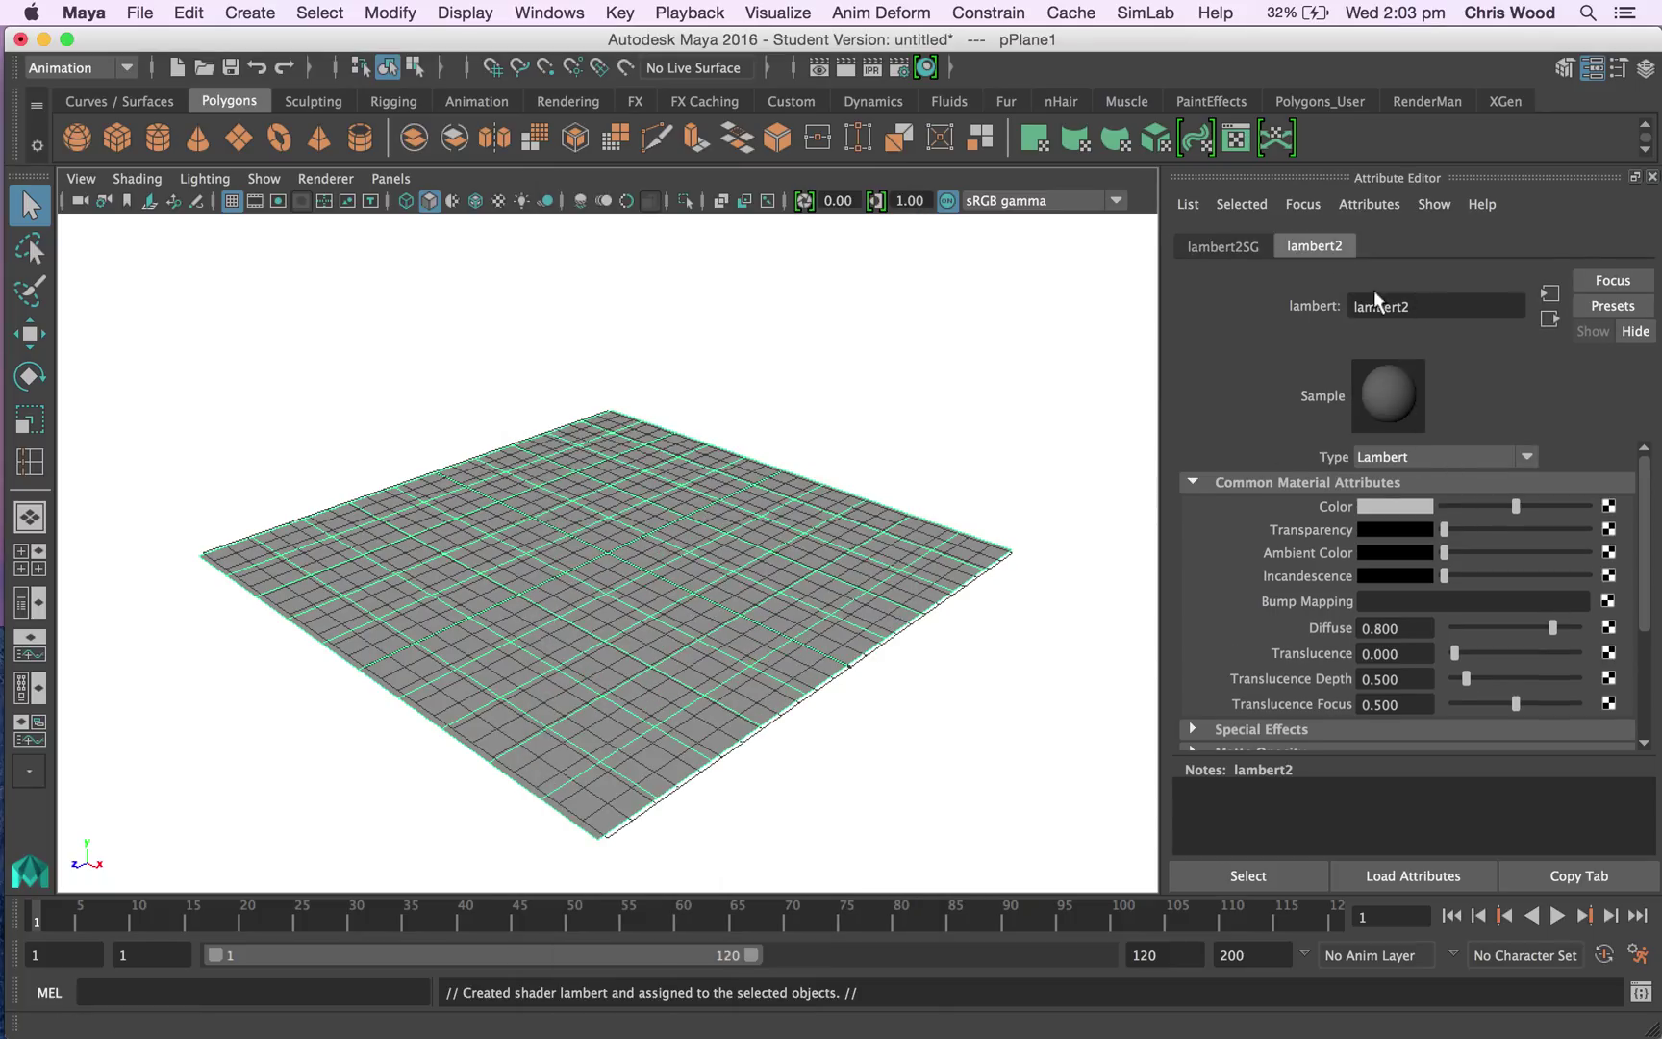
- Rename the material to grass and colour it saturated bright green
double_click(1425, 307)
text(grass)
key(Return)
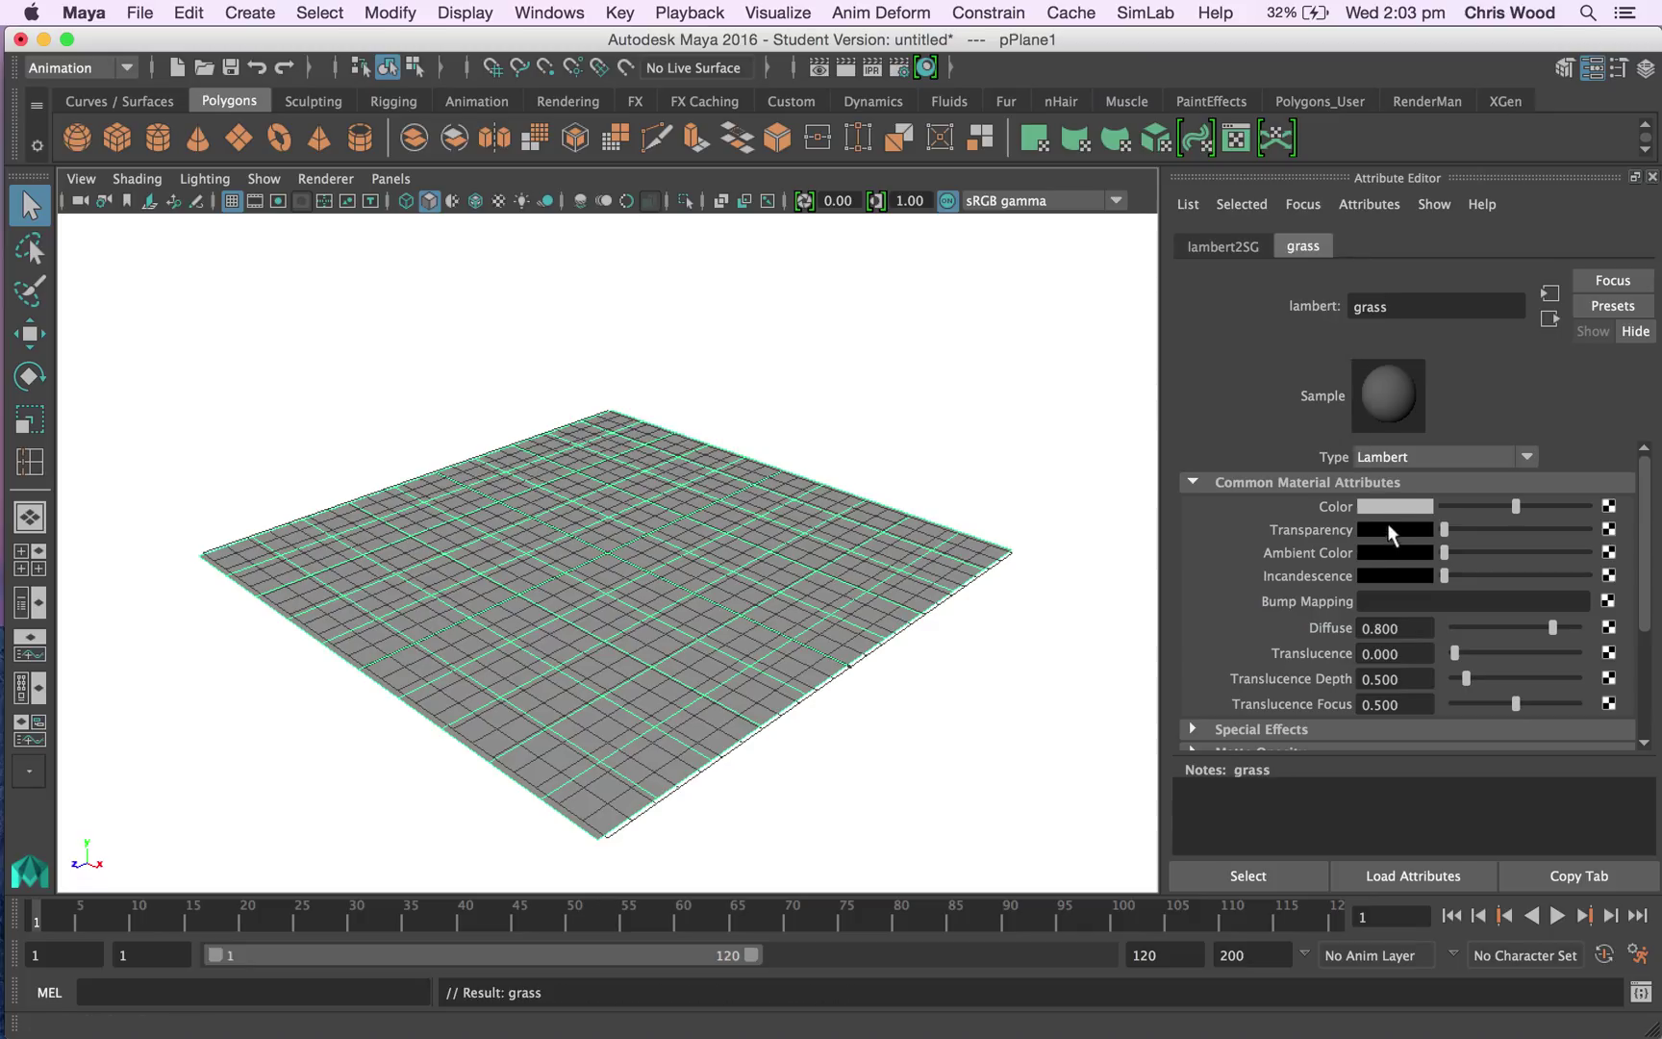
click(1390, 507)
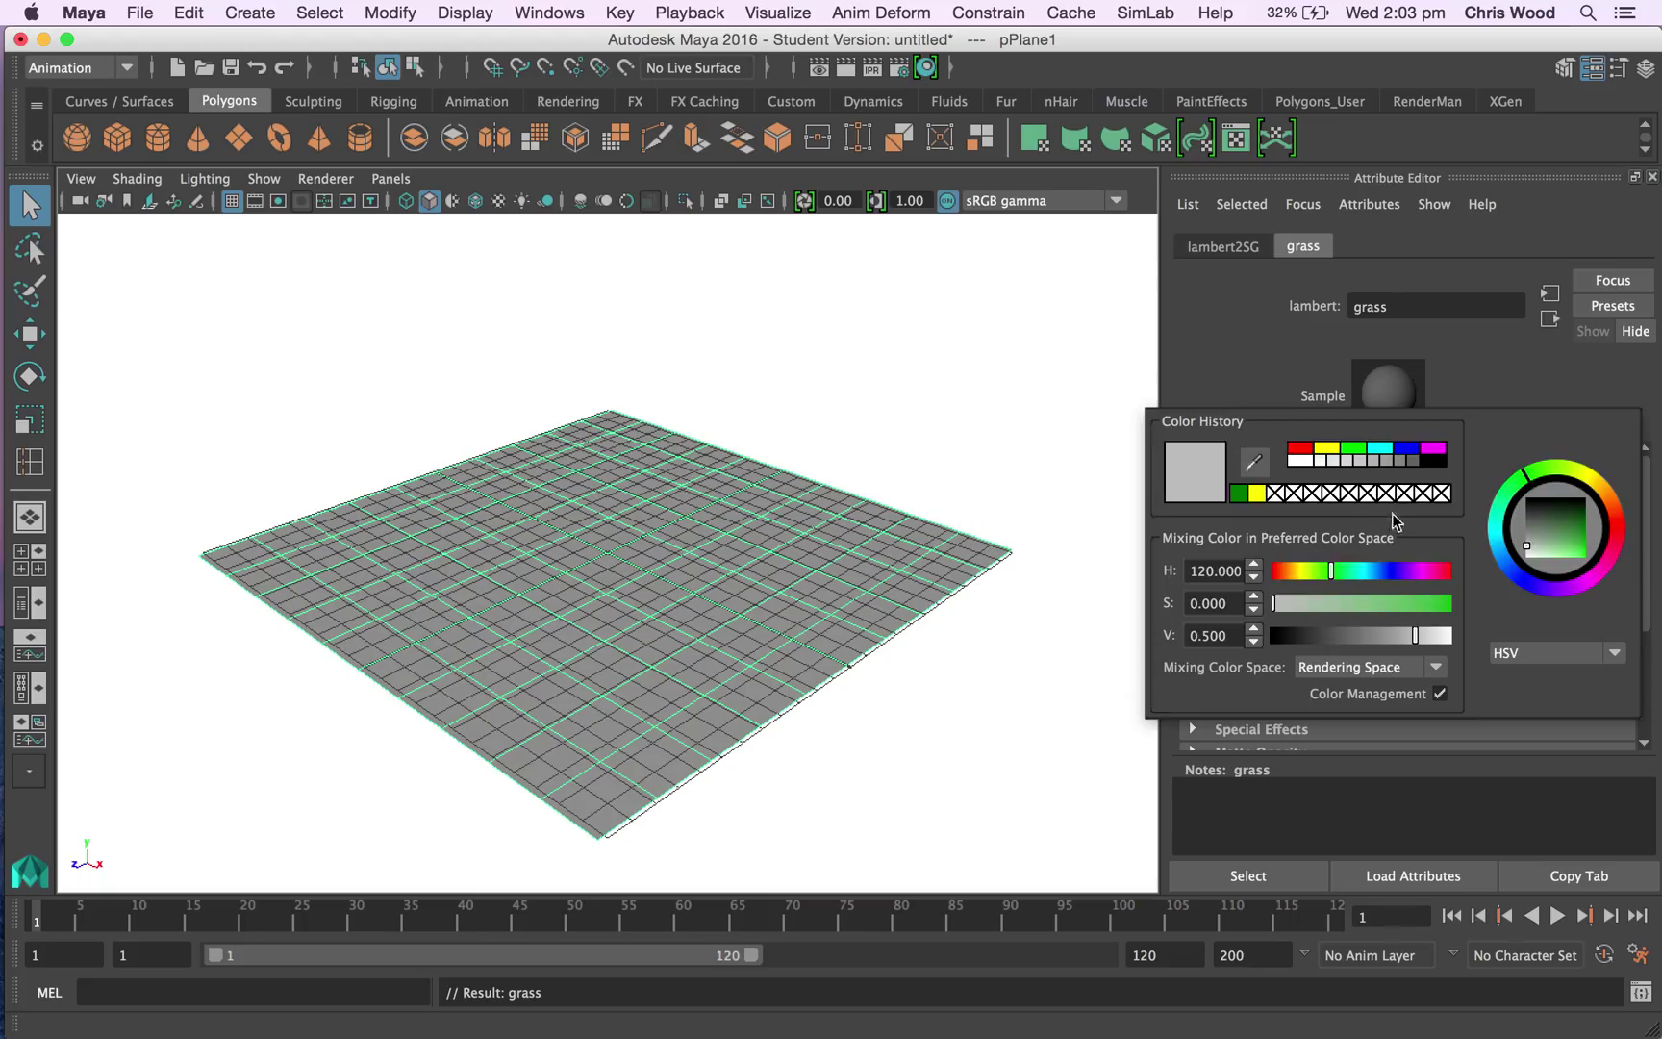
drag(1547, 528, 1585, 566)
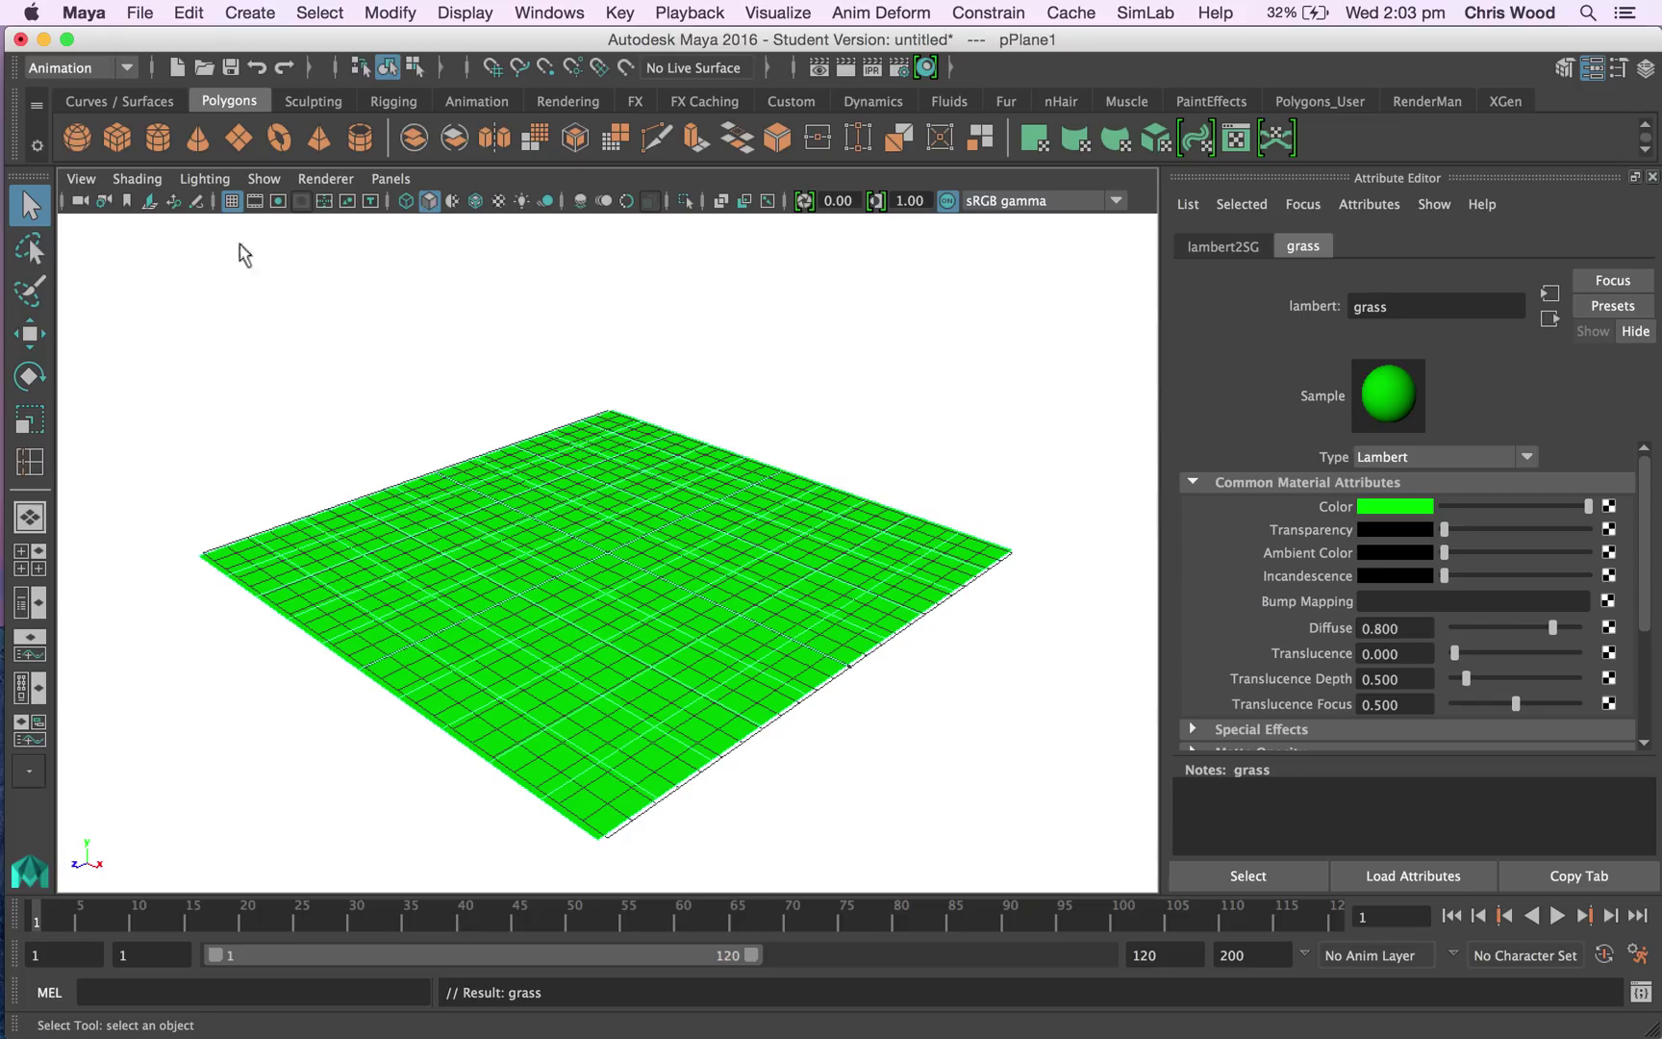
- Create a polygon cube at the origin and lift it above the ground
click(265, 337)
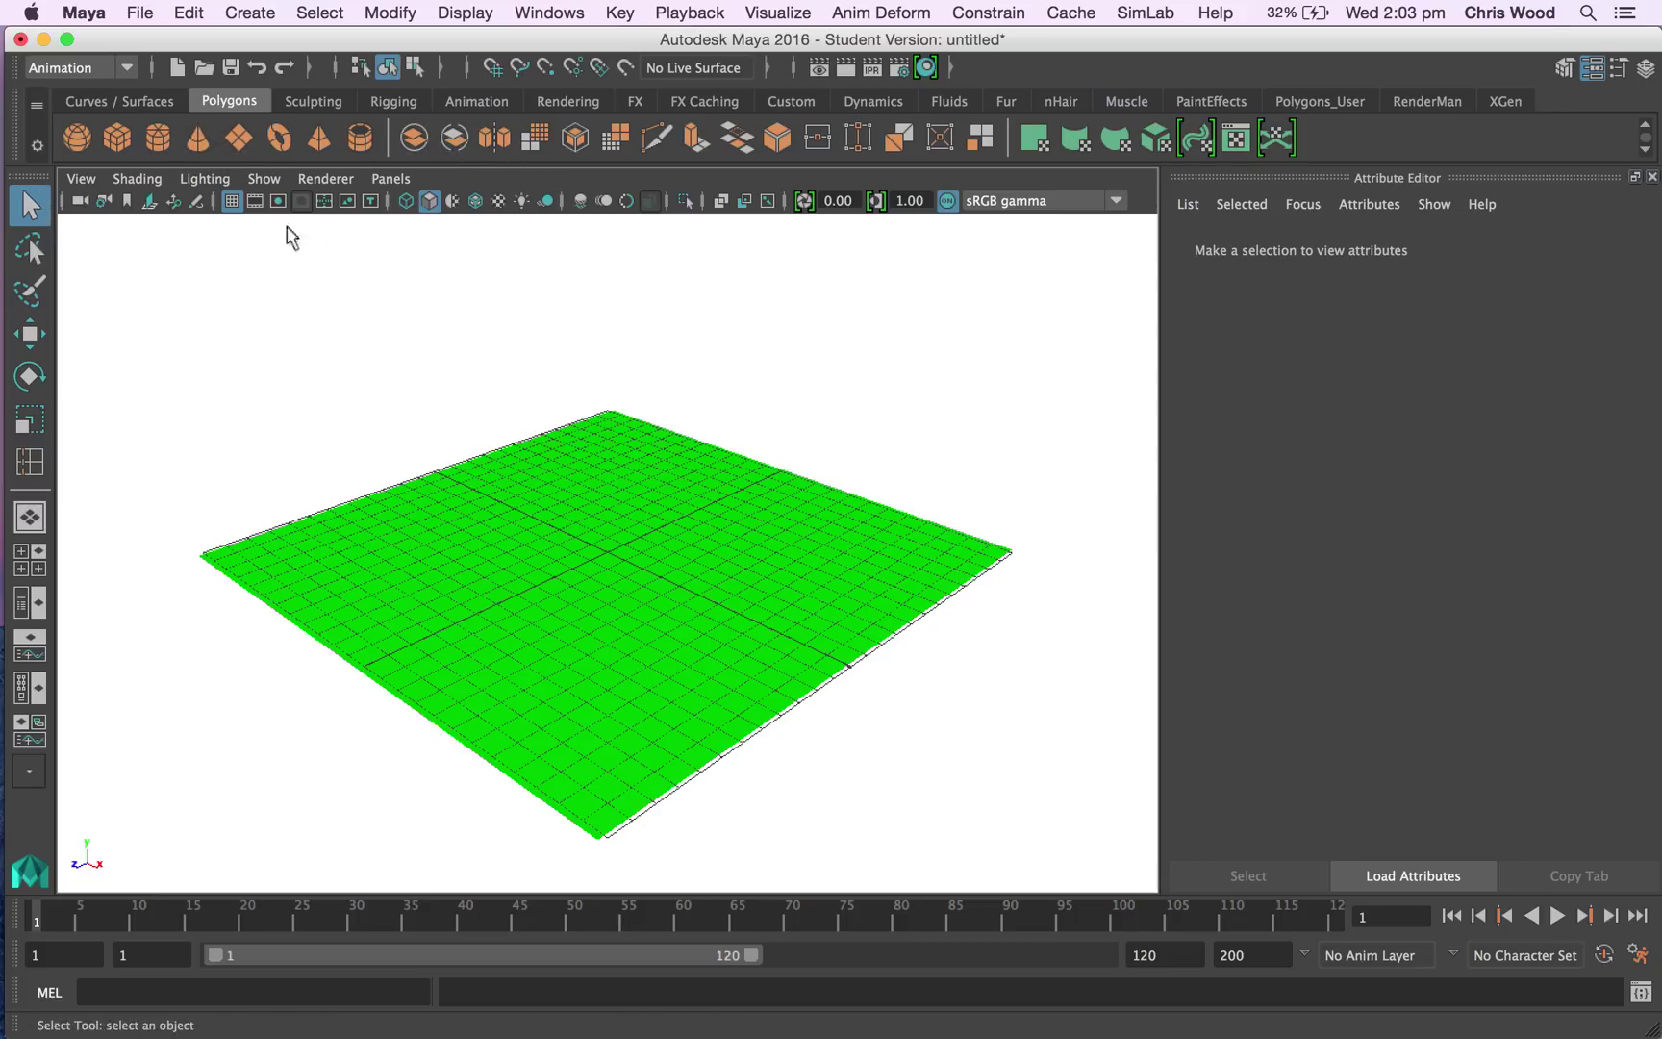
click(117, 140)
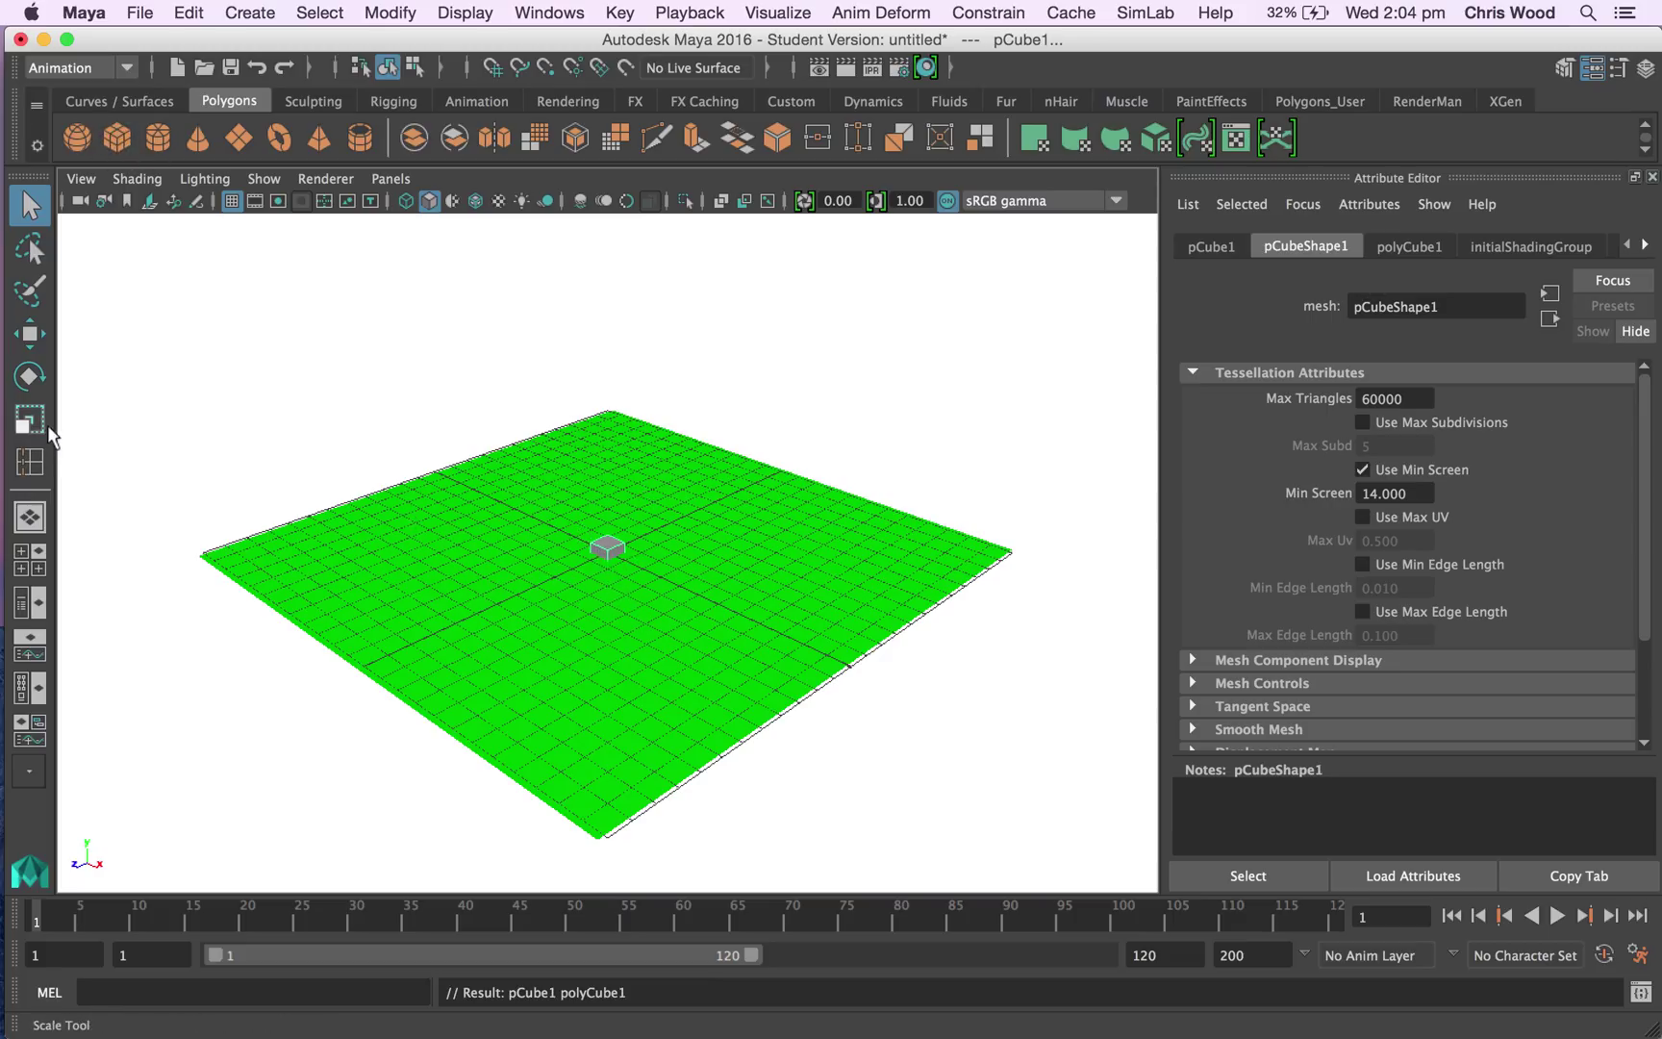
click(31, 334)
drag(606, 448, 608, 426)
scroll(610, 493, up, 8)
scroll(623, 545, up, 6)
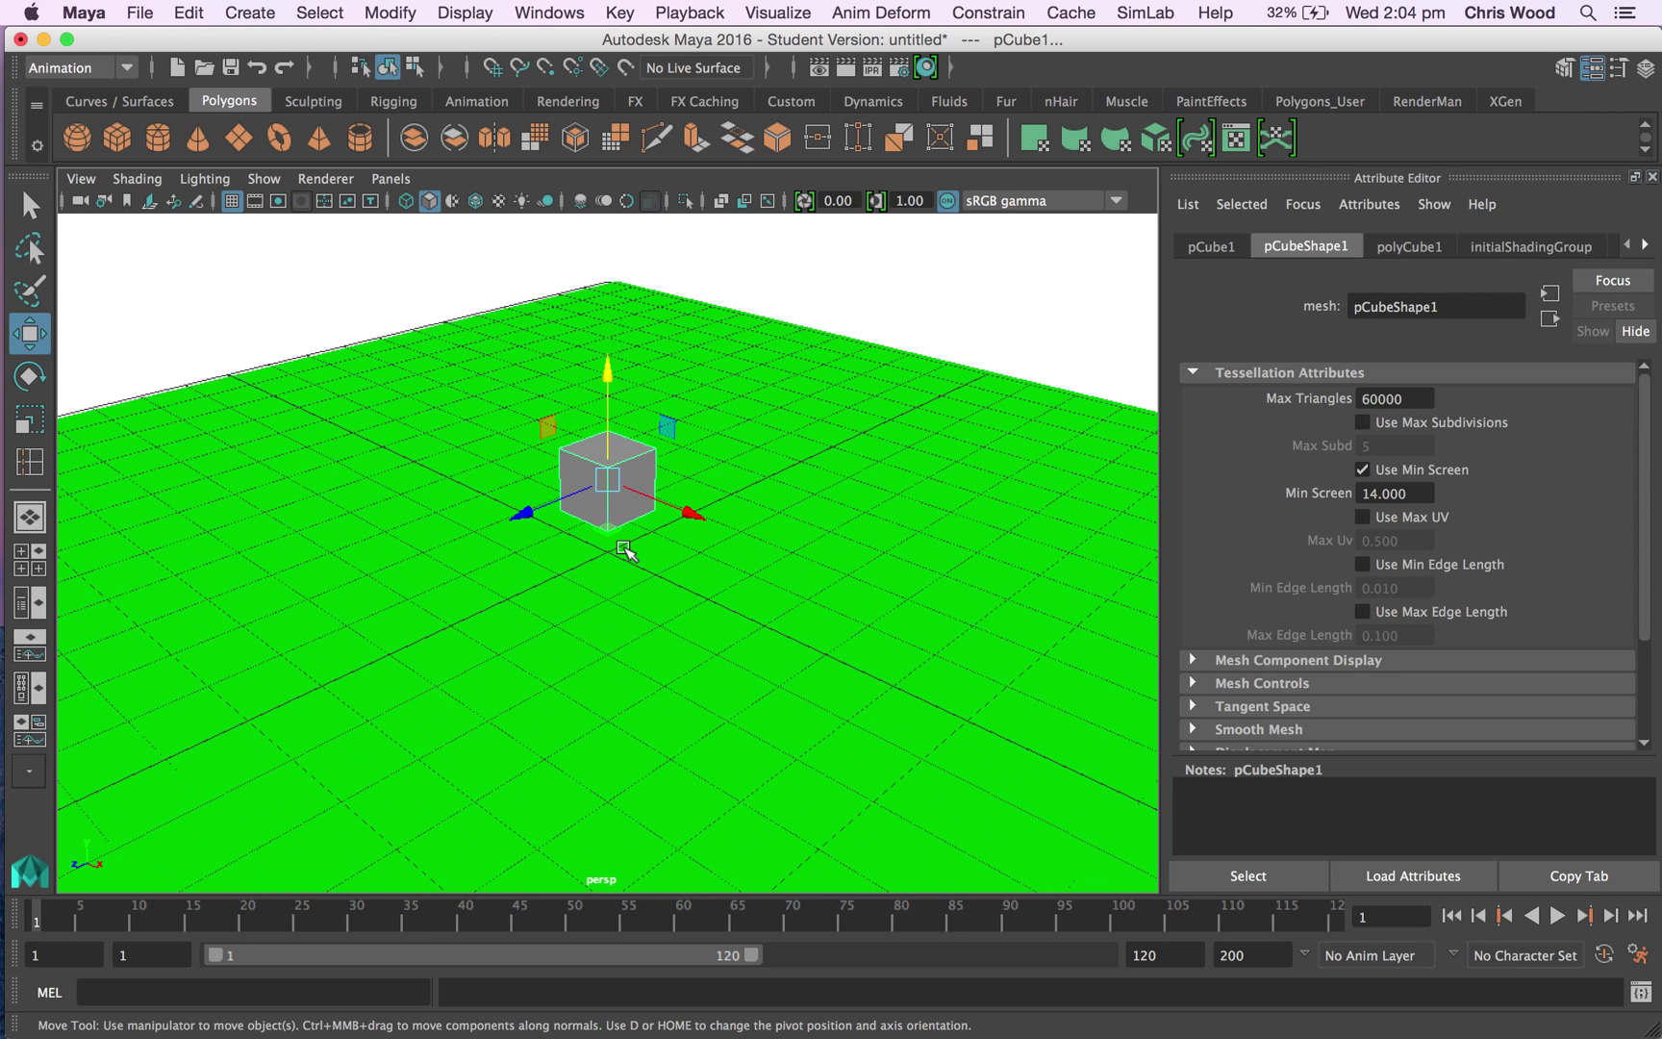
alt+drag(549, 564, 659, 569)
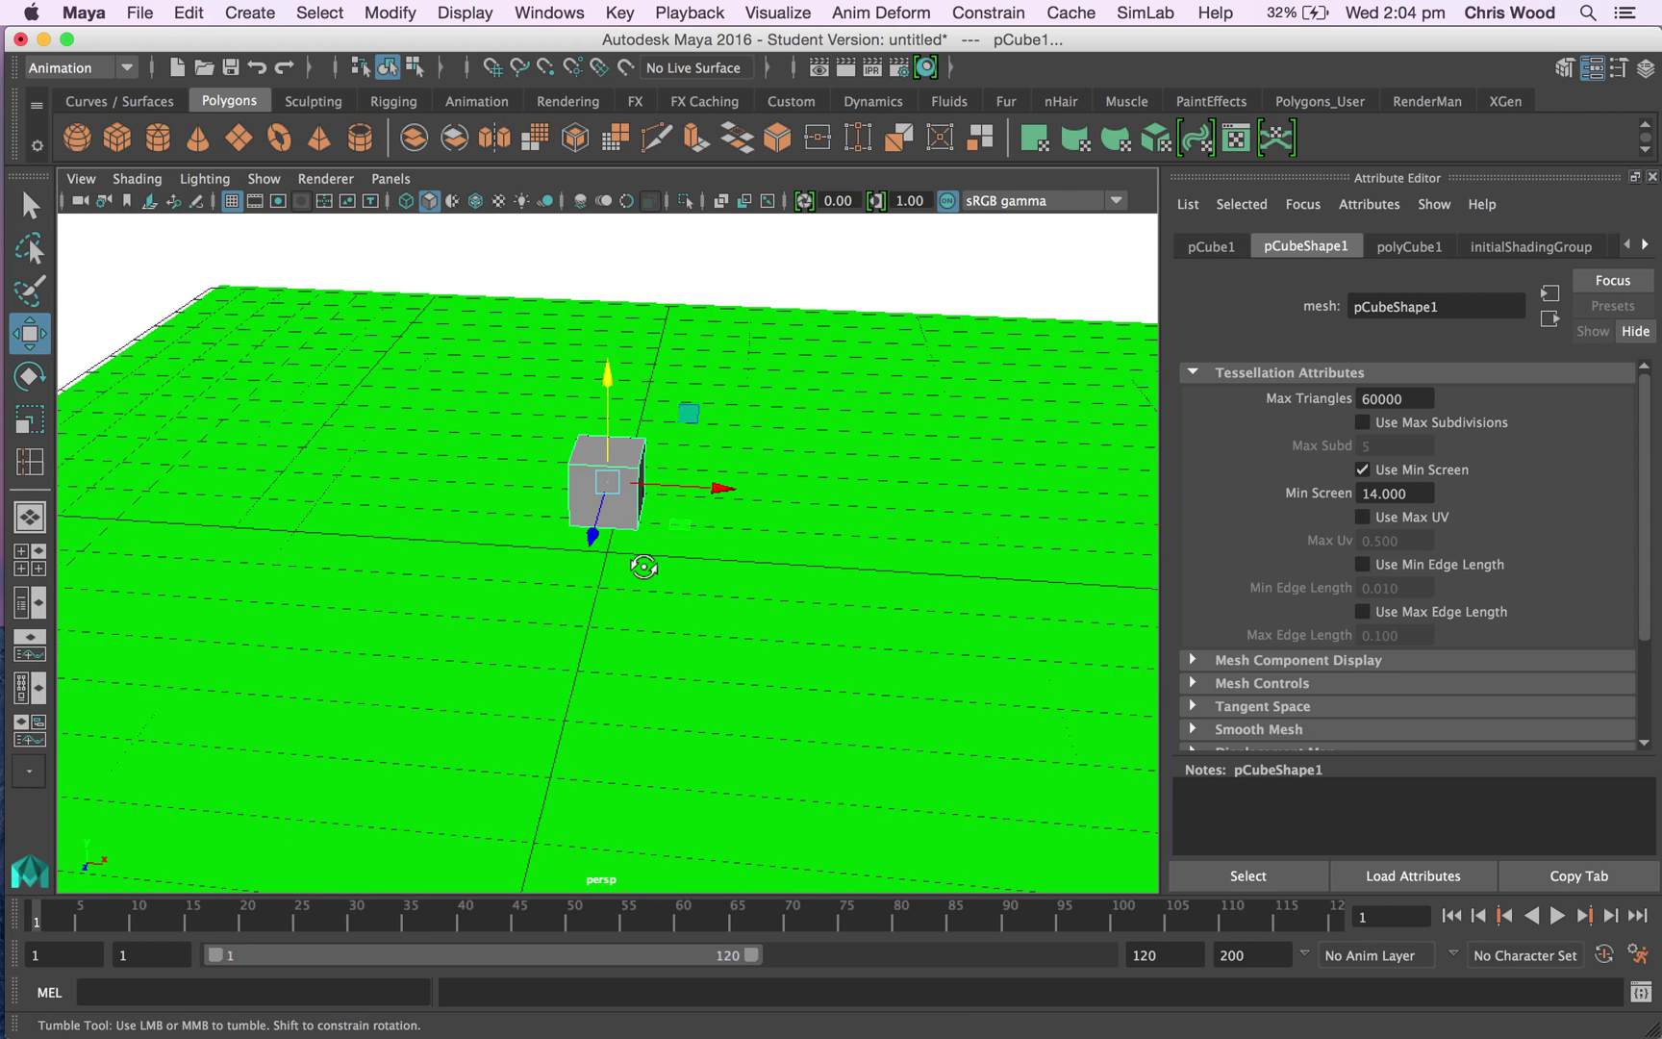
alt+drag(662, 572, 572, 546)
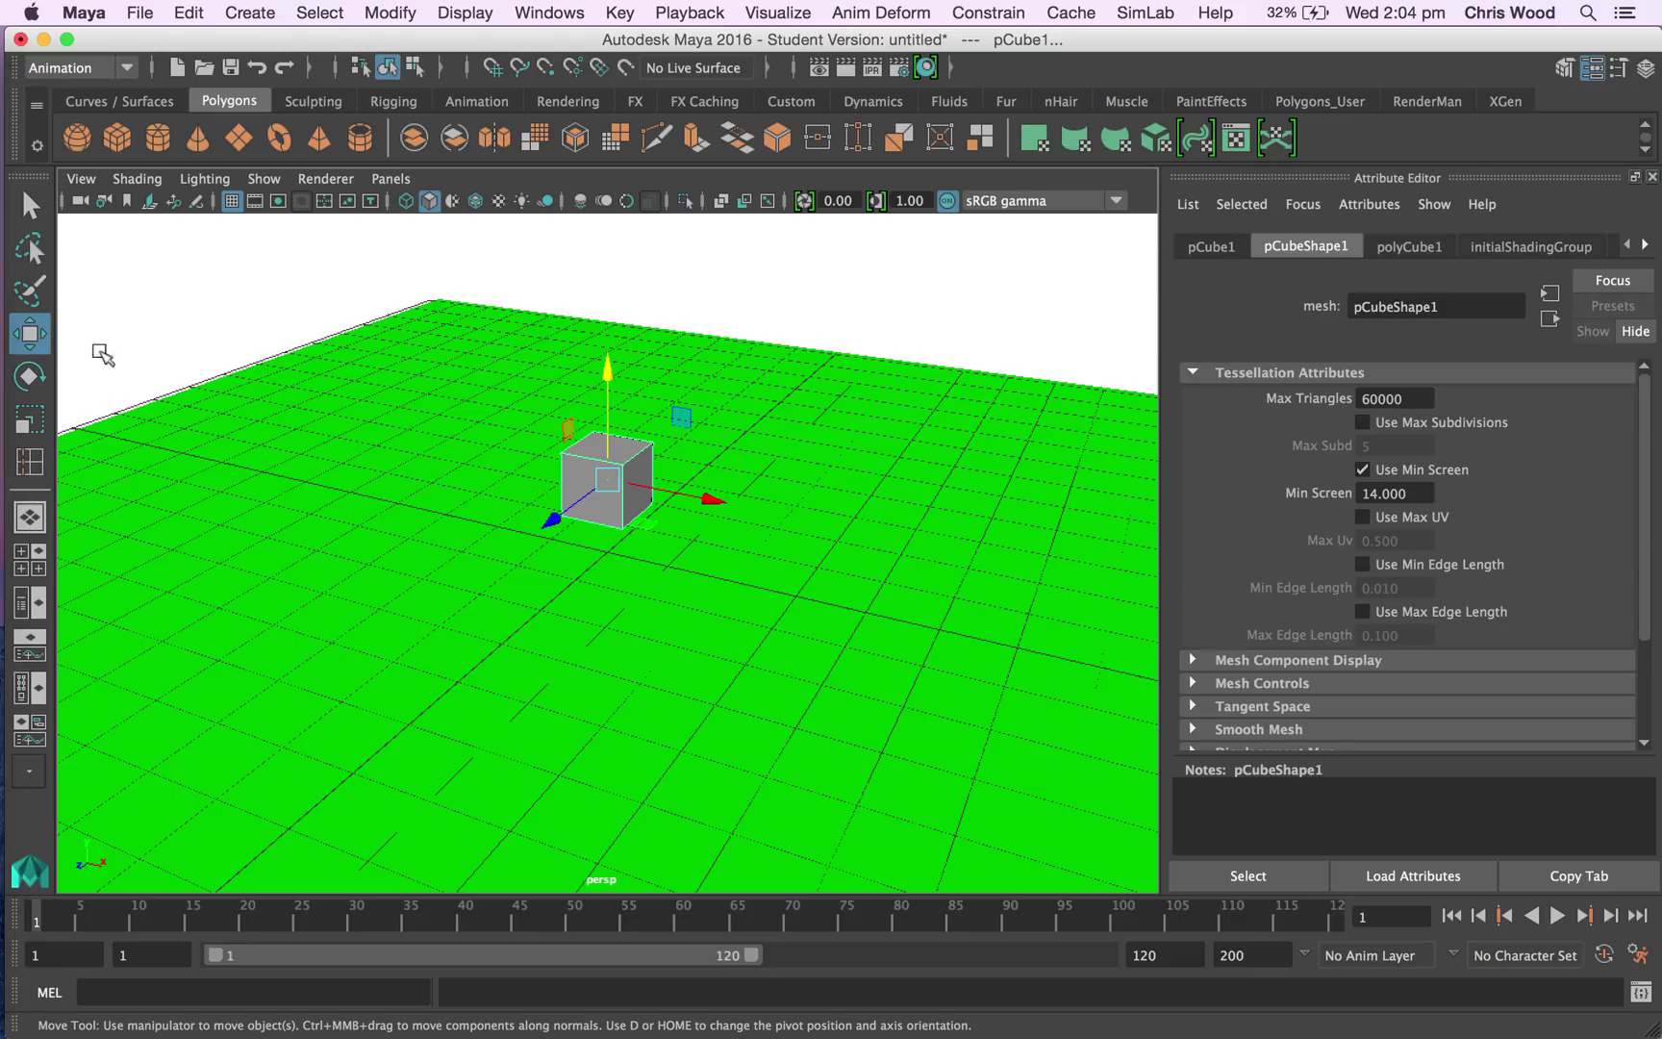
- Scale the cube into a thin, tall slab widened along its depth
key(r)
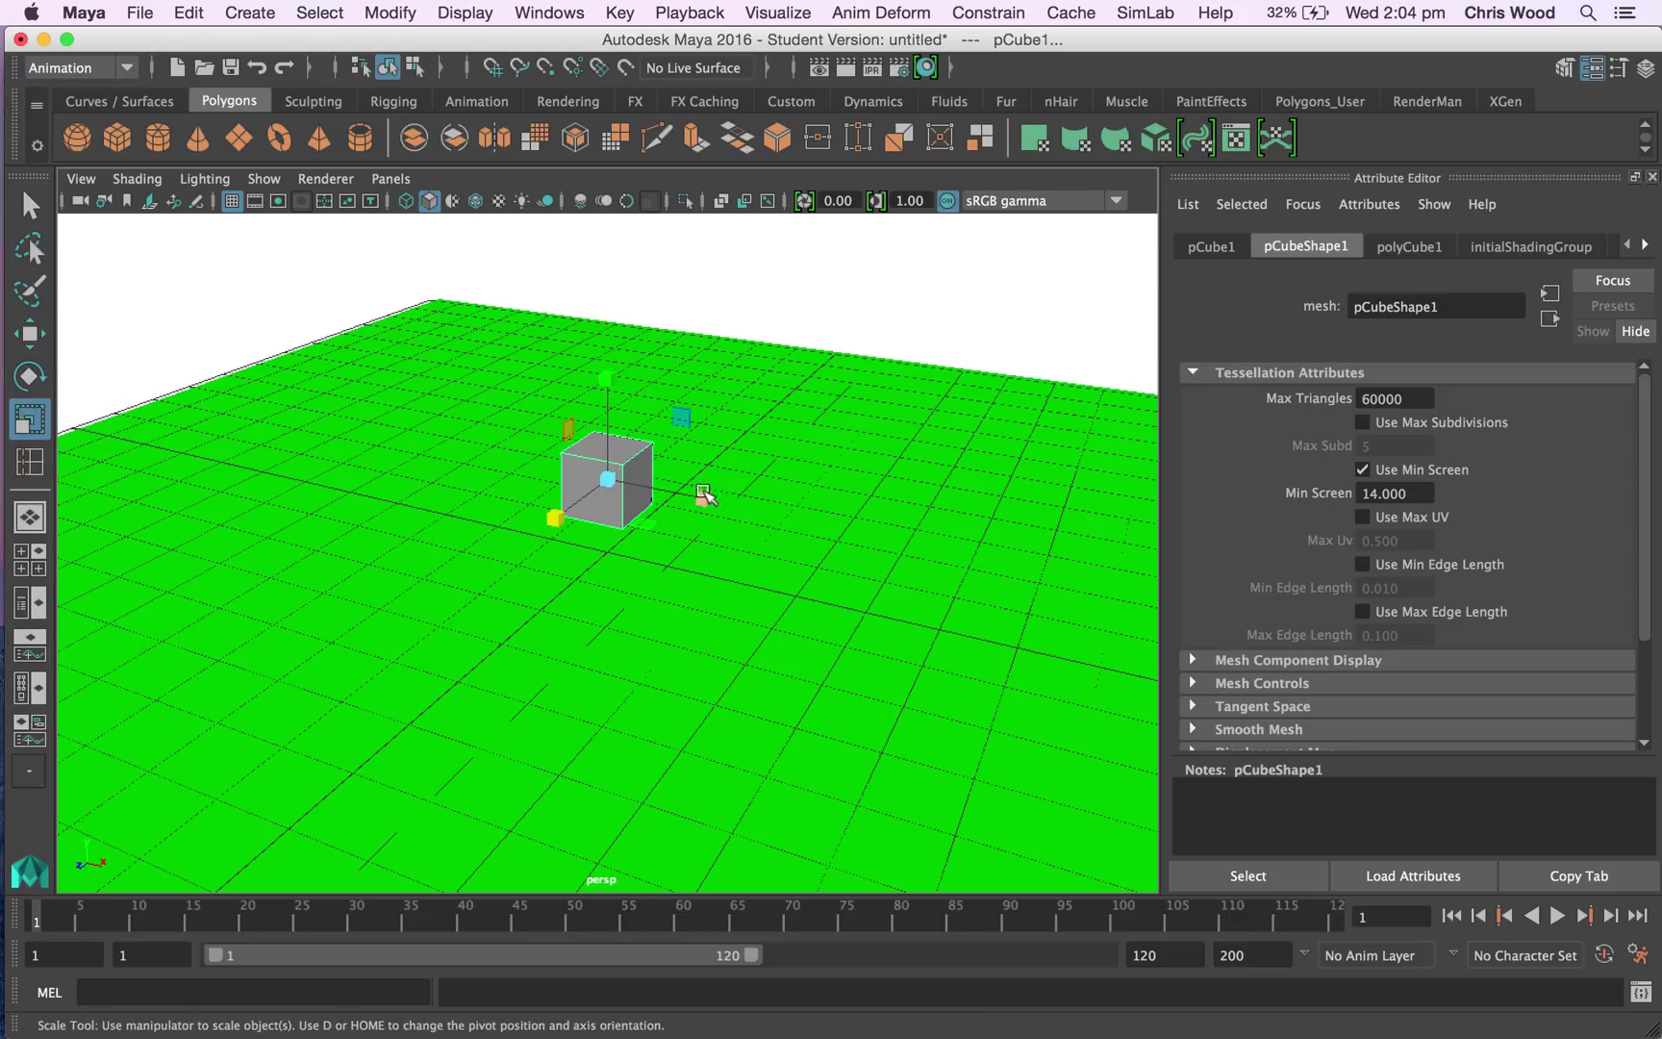
mouse_move(703, 498)
mouse_down()
mouse_move(641, 490)
mouse_move(606, 220)
mouse_up()
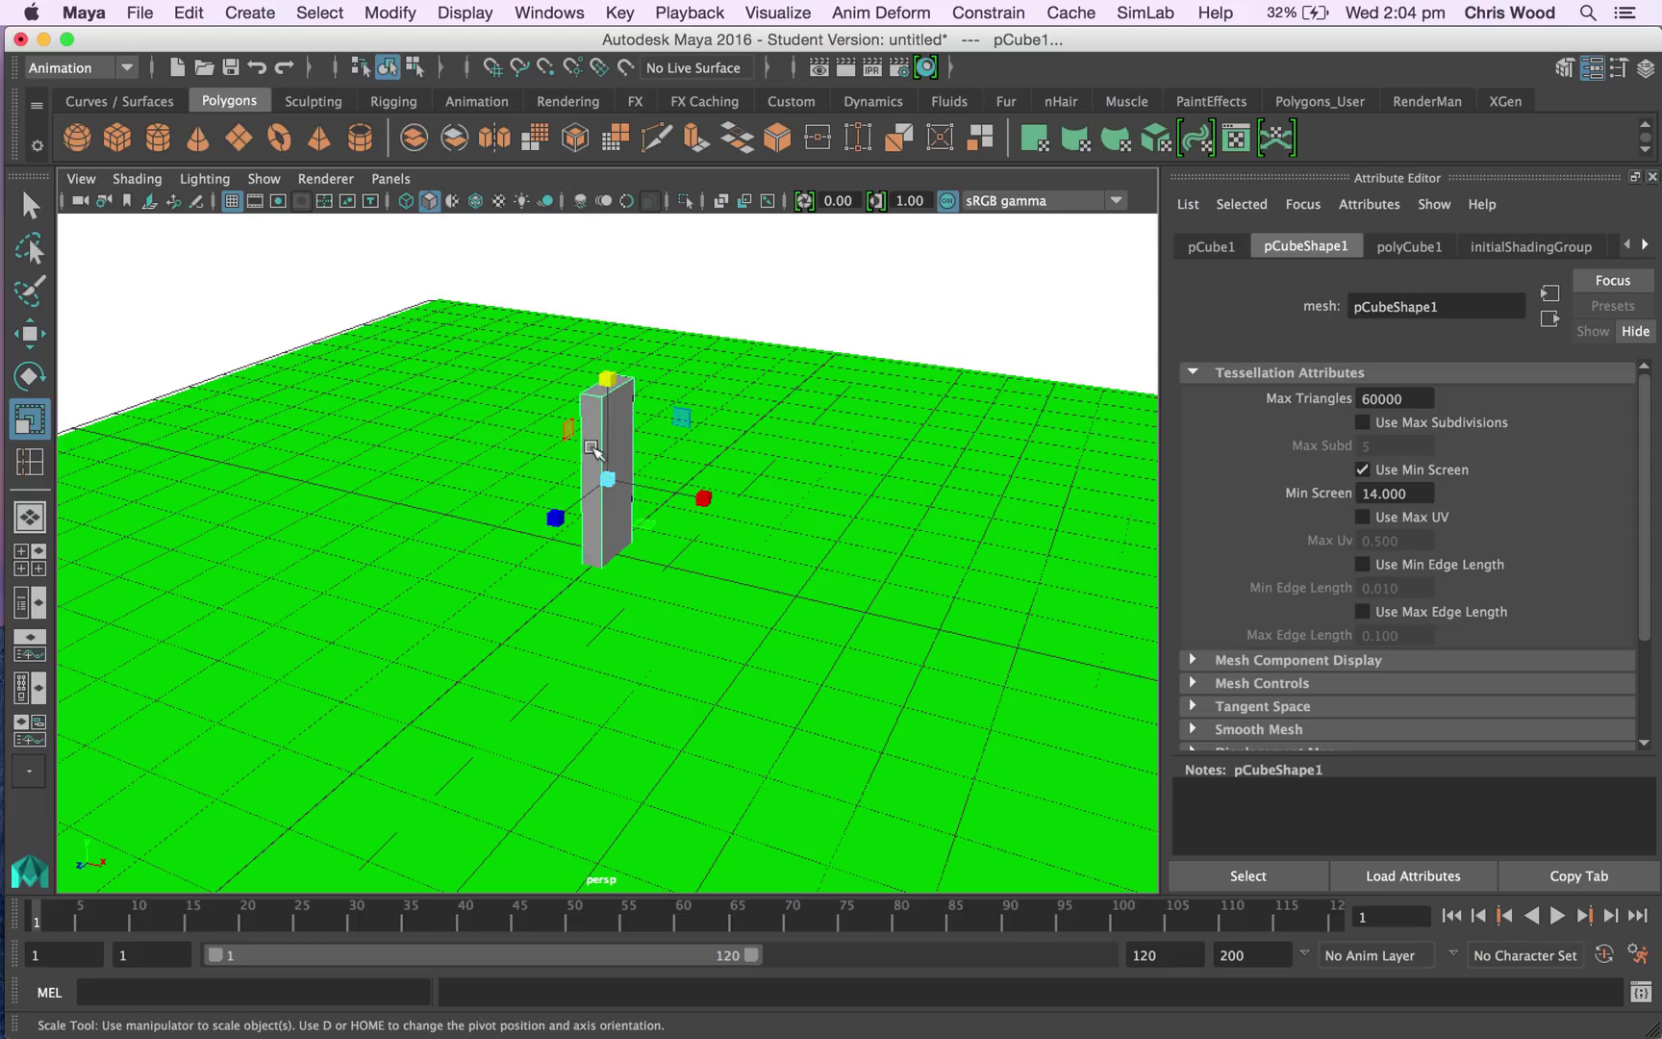
drag(556, 518, 520, 533)
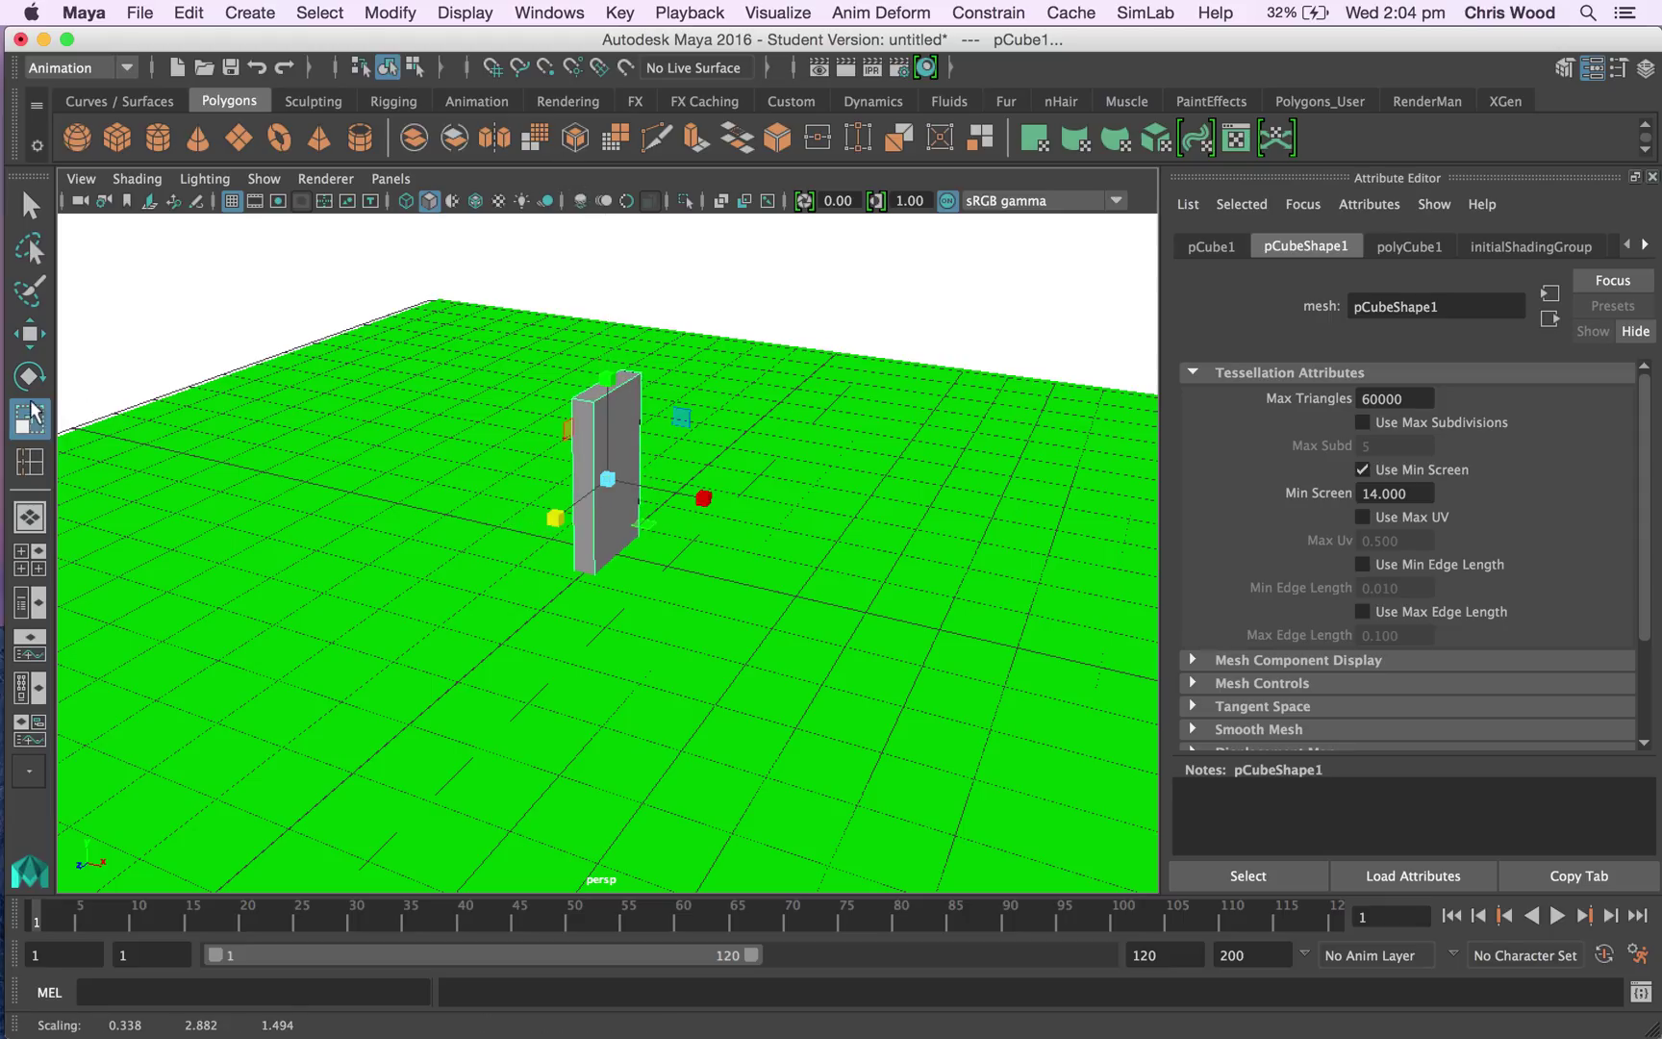
- Raise the slab in Y until its base rests on the ground plane
click(30, 334)
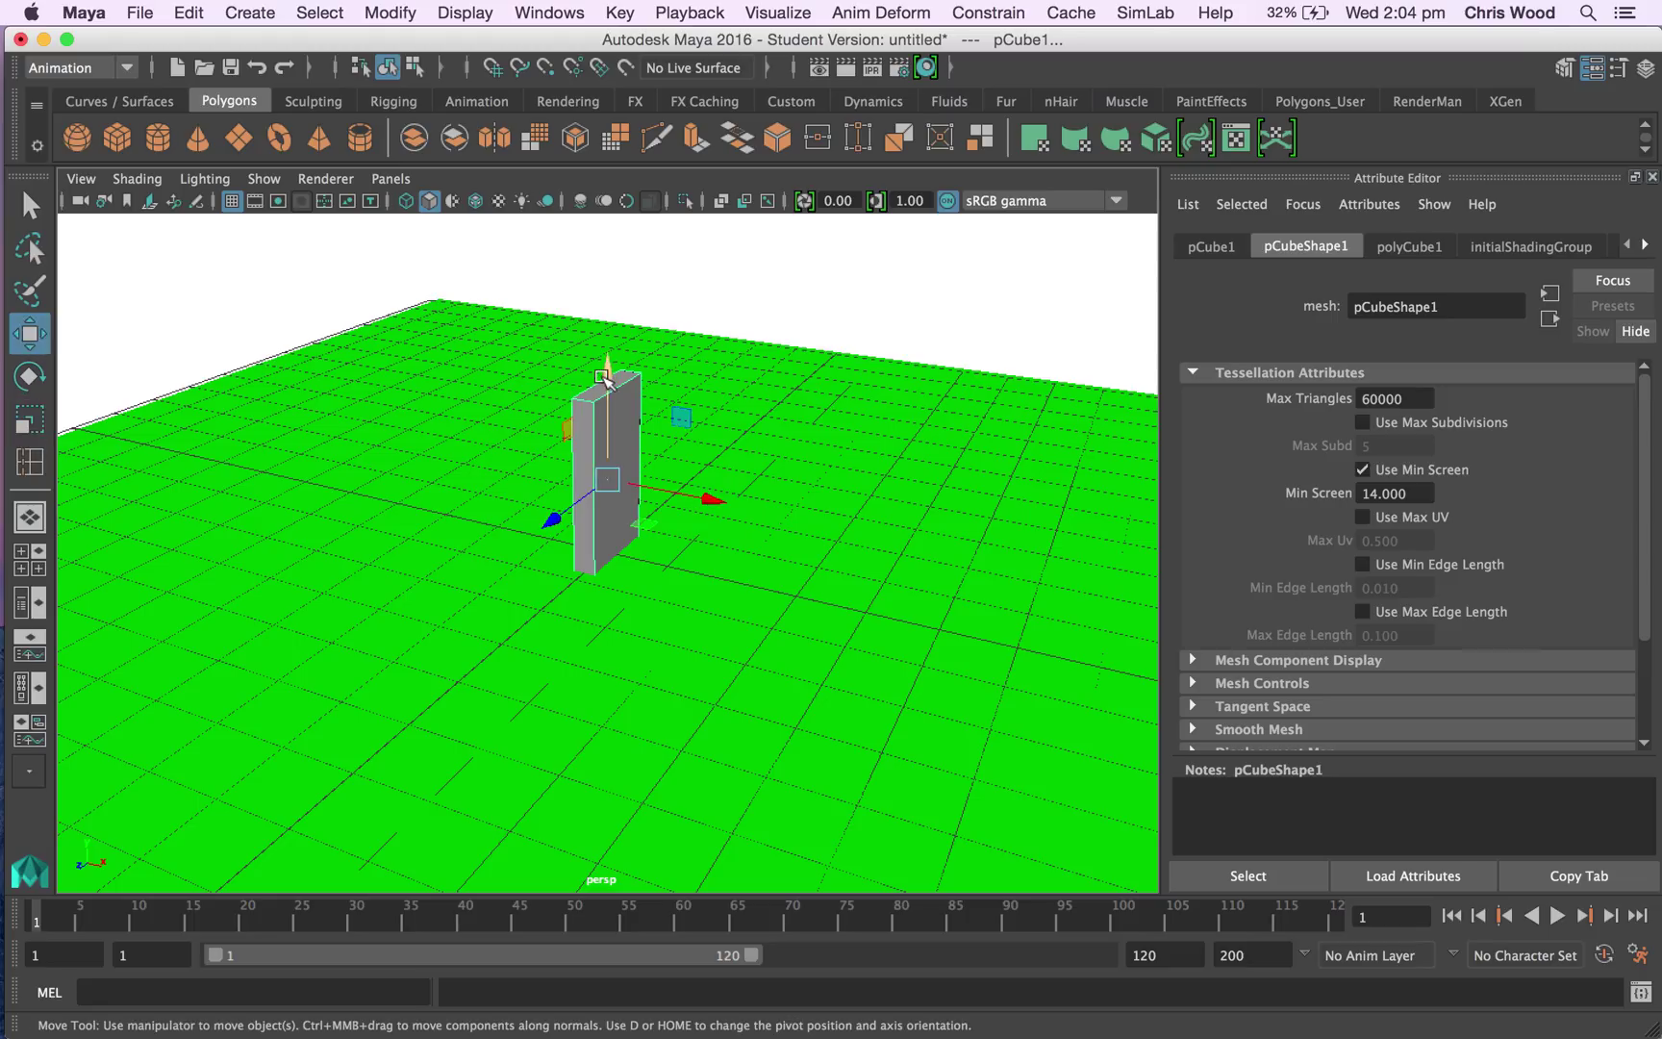
drag(605, 377, 608, 359)
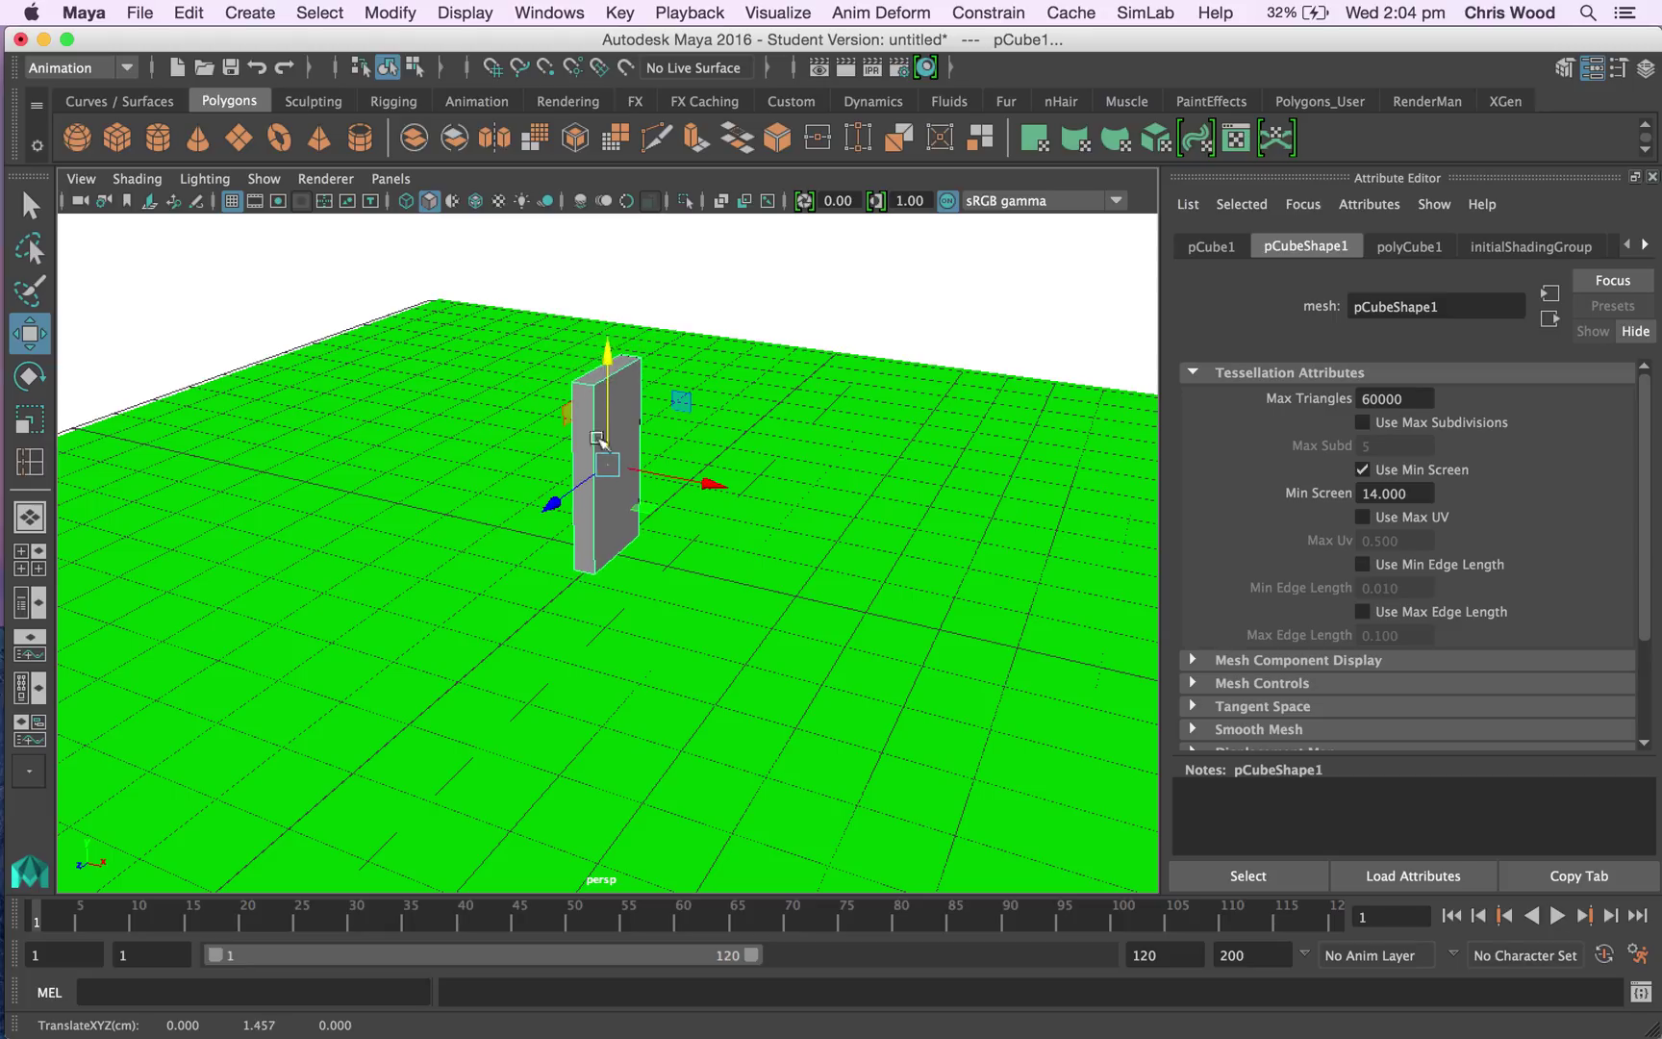
mouse_move(617, 604)
alt+mouse_down()
mouse_move(637, 567)
mouse_move(663, 558)
alt+mouse_up()
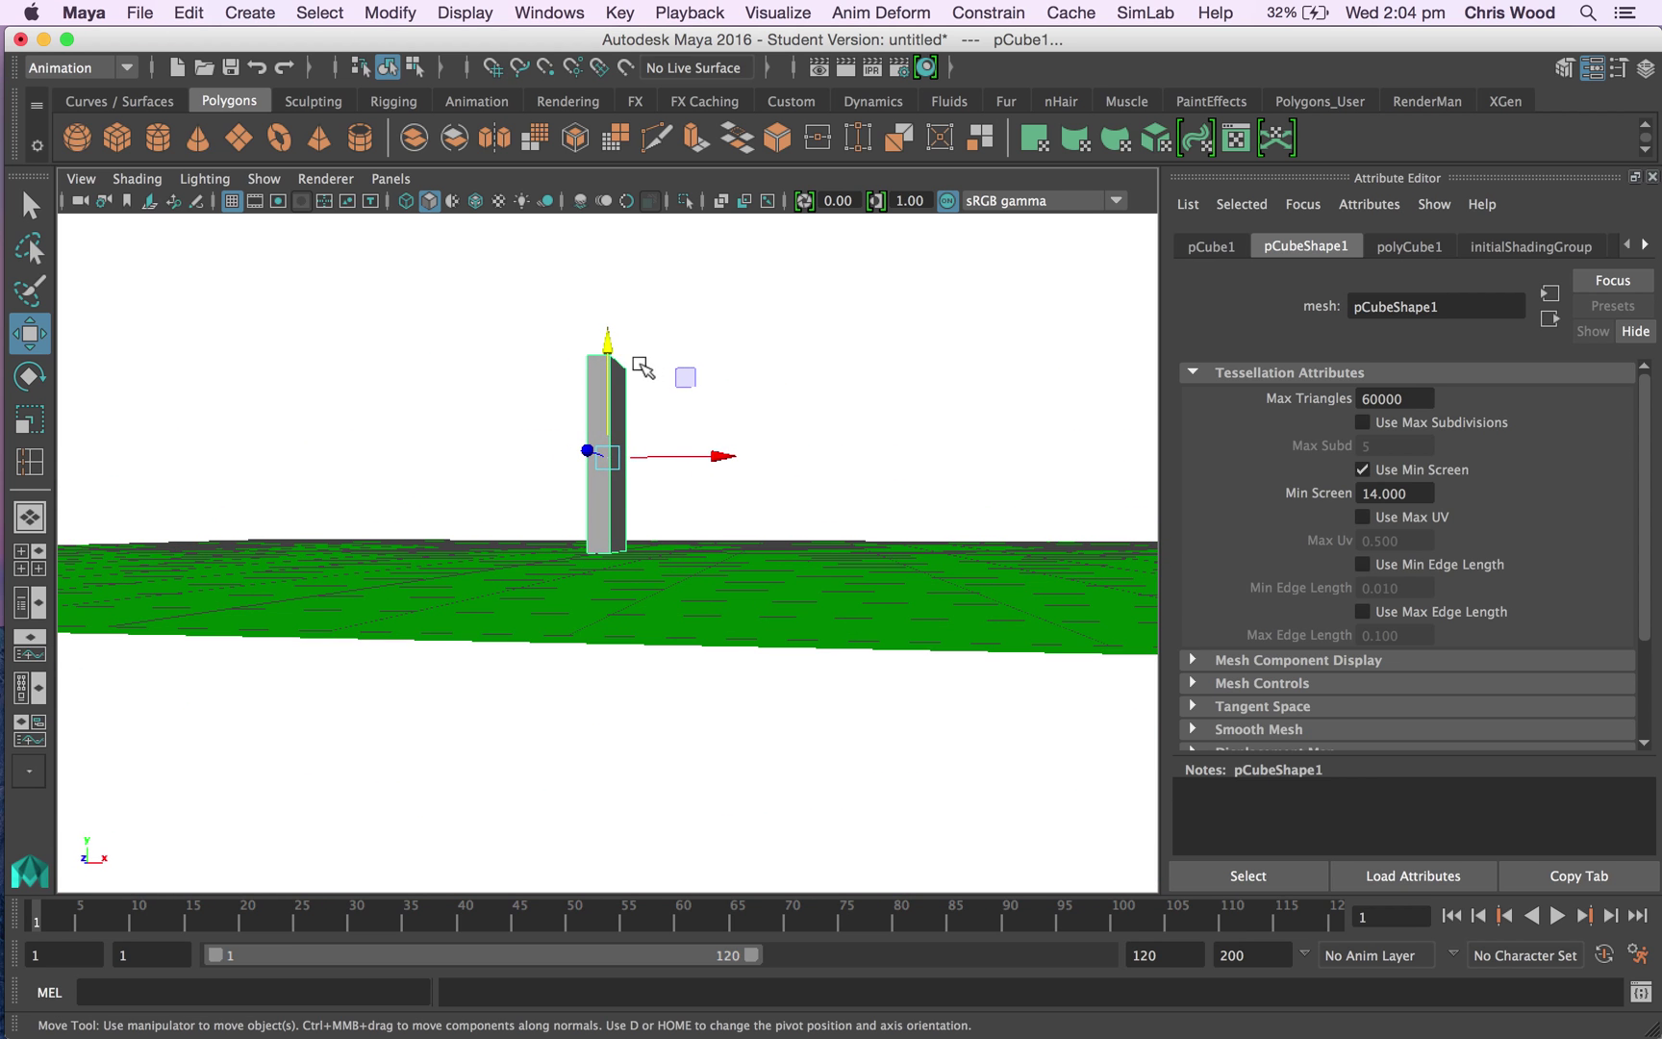
drag(608, 345, 618, 353)
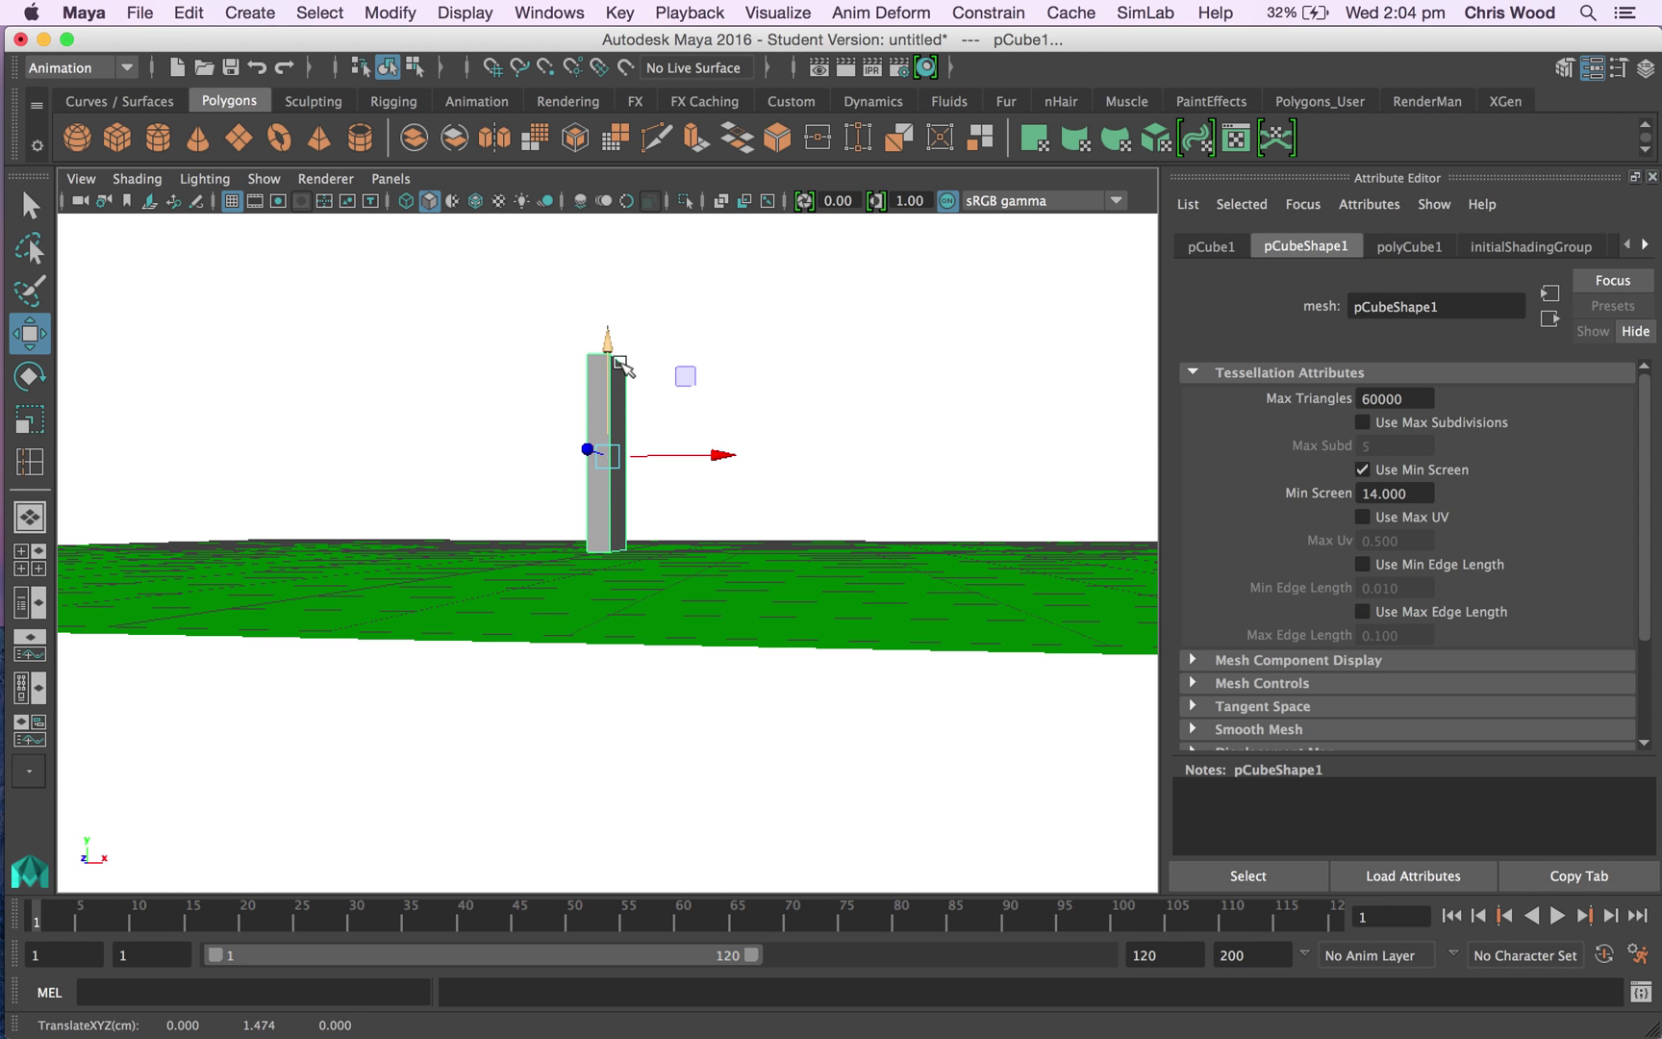
mouse_move(606, 572)
alt+mouse_down()
mouse_move(620, 616)
mouse_move(559, 642)
alt+mouse_up()
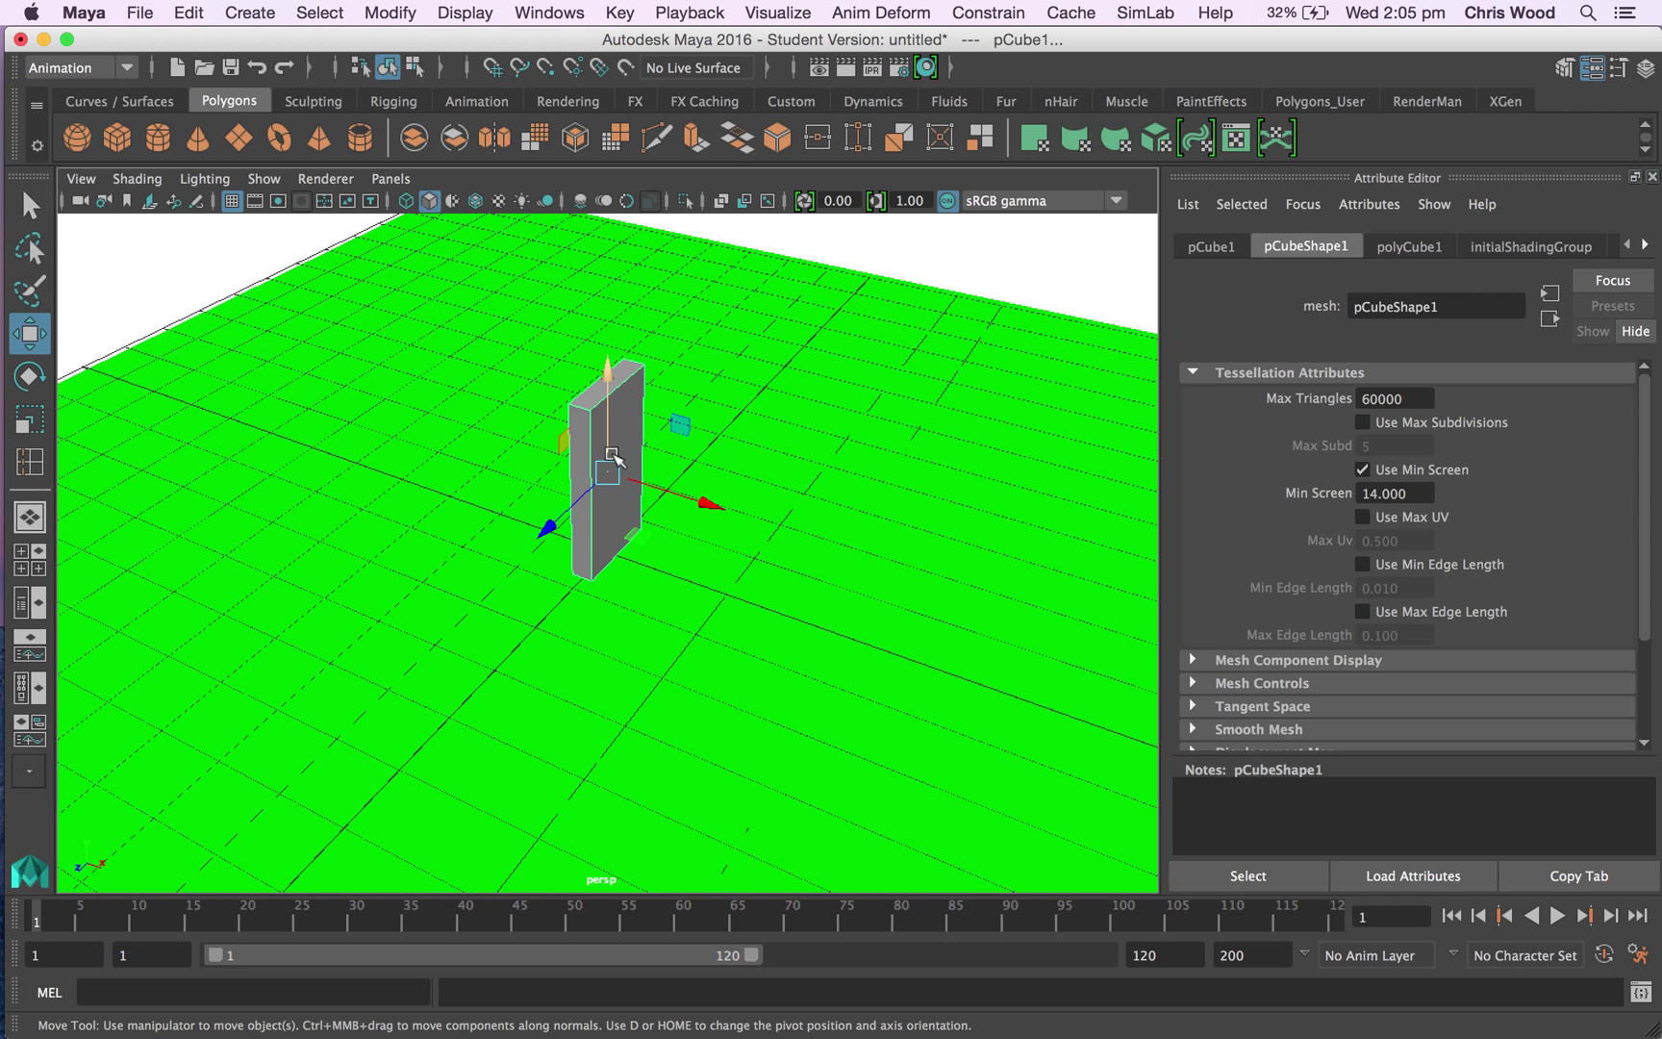
- Duplicate the domino, offset the copy along X, and repeat to get four dominoes
alt+drag(614, 429, 660, 487)
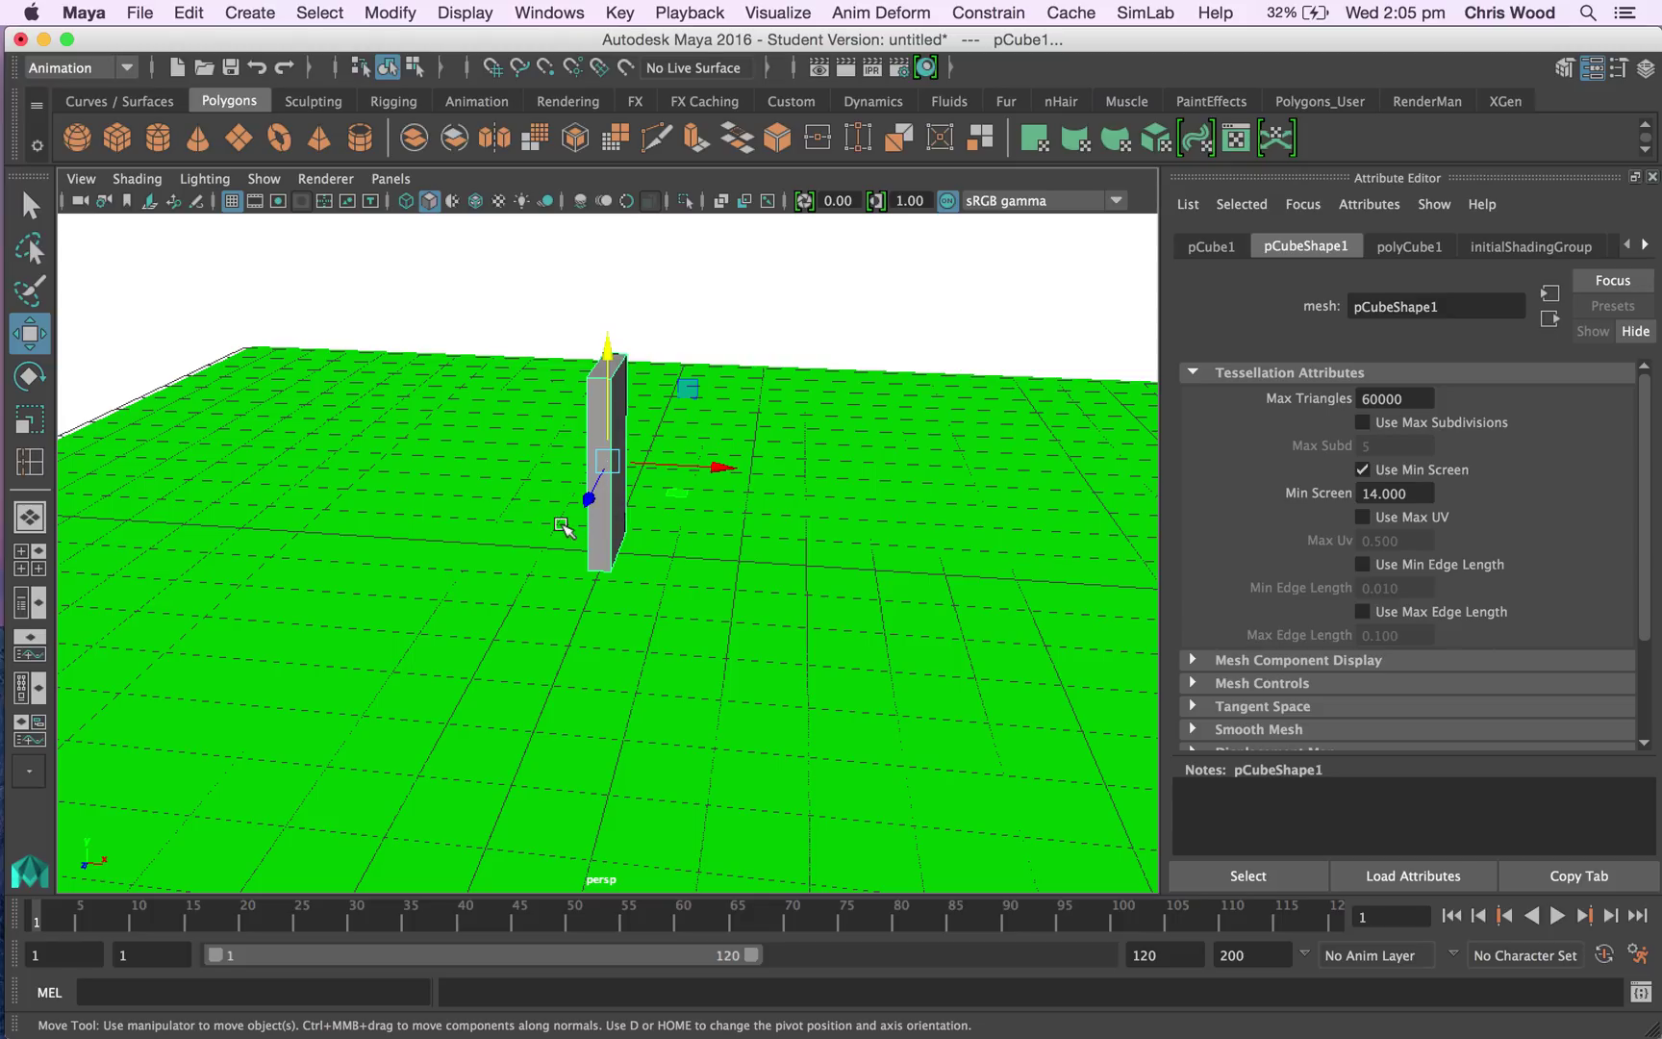
key(ctrl+d)
drag(718, 467, 787, 485)
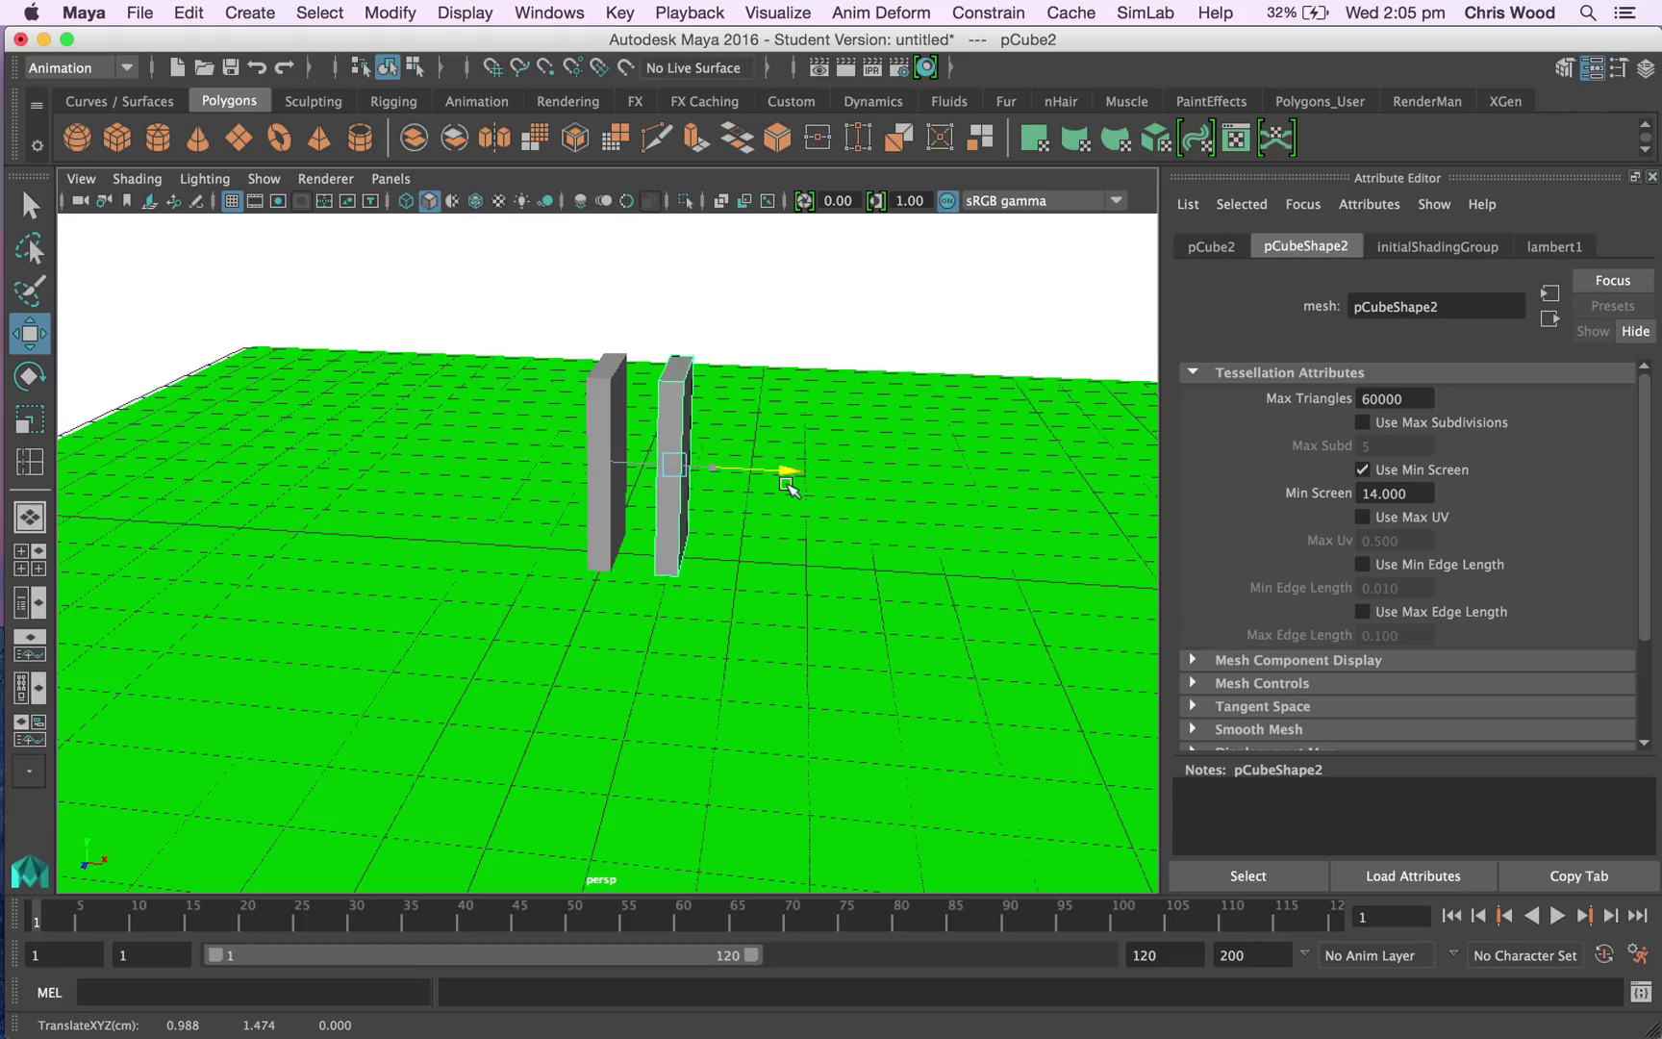
drag(787, 485, 787, 486)
click(594, 403)
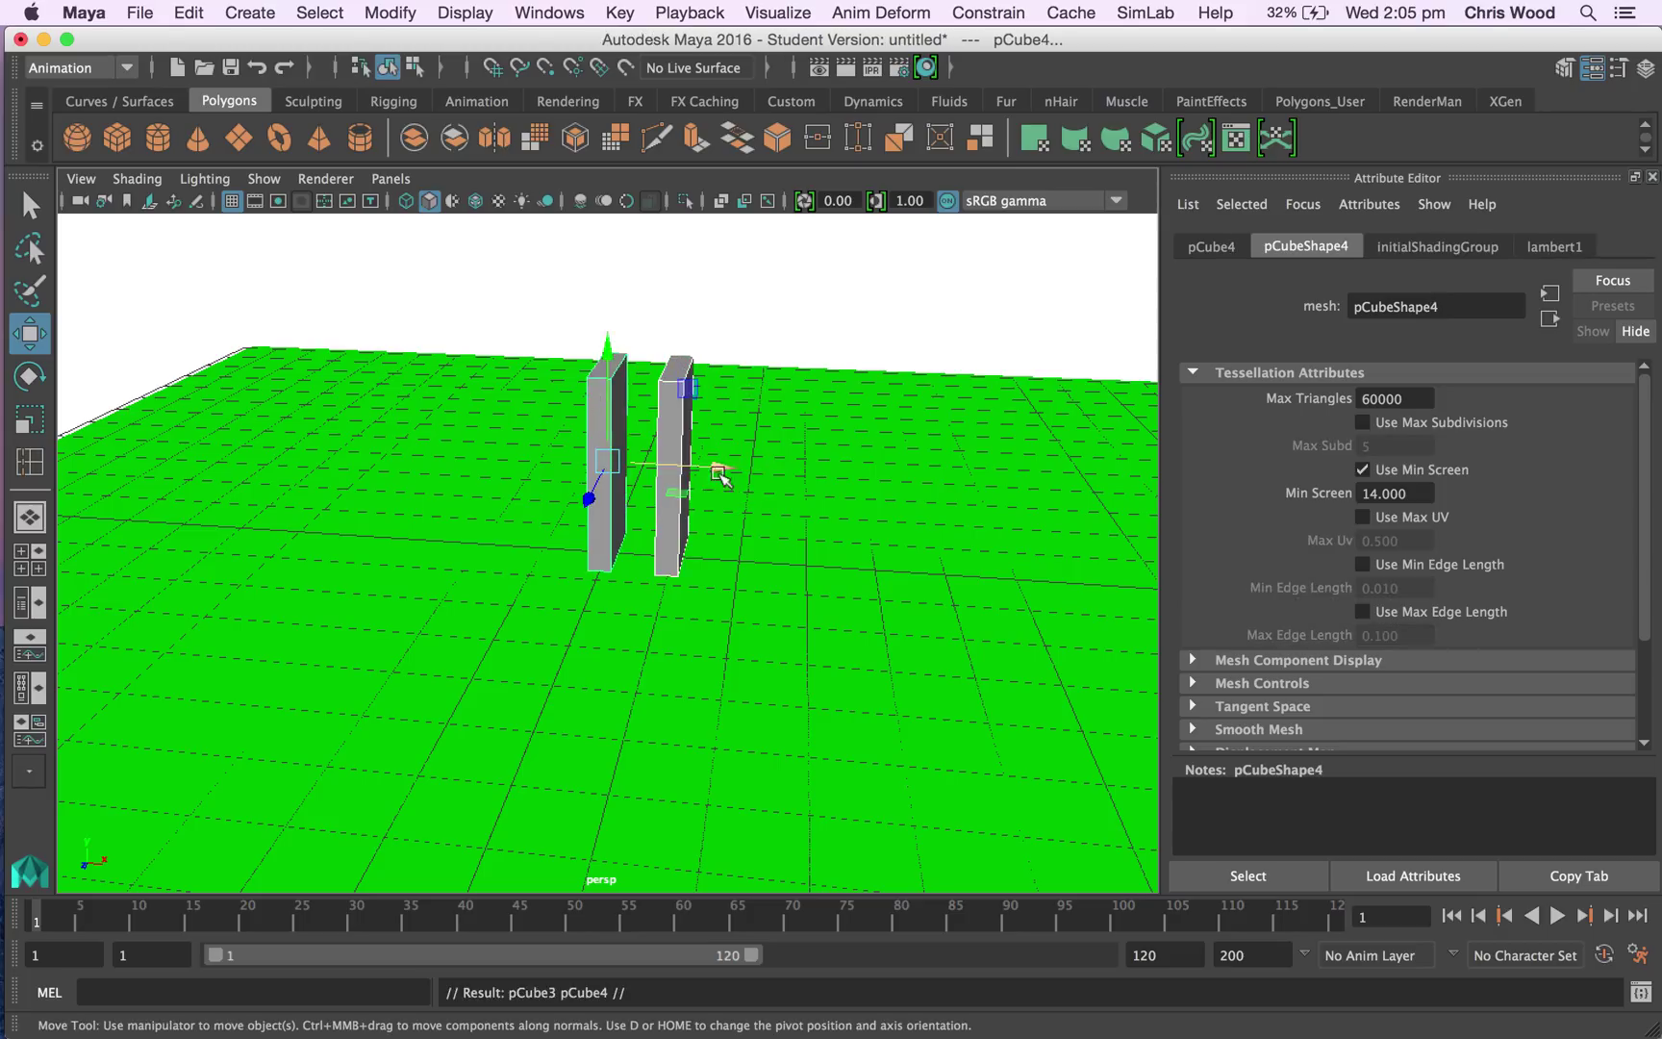
key(shift+d)
key(shift+d)
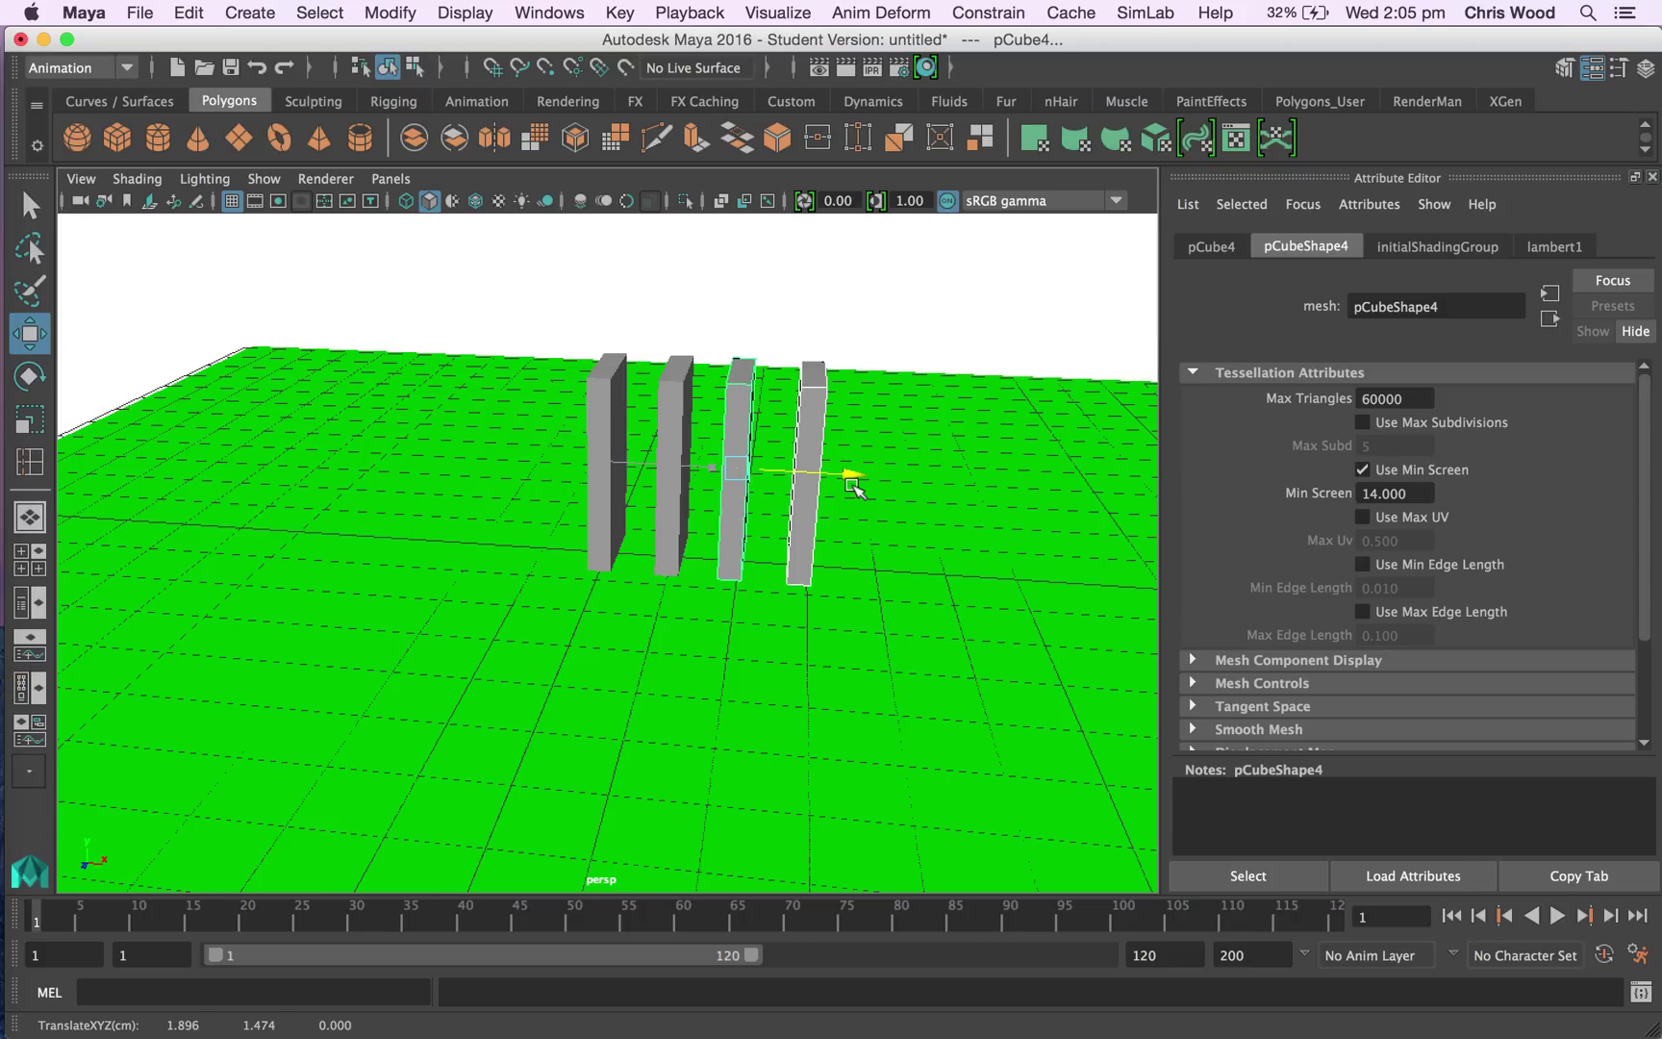
- Duplicate the four dominoes and slide the copies right into an even row of eight
click(673, 487)
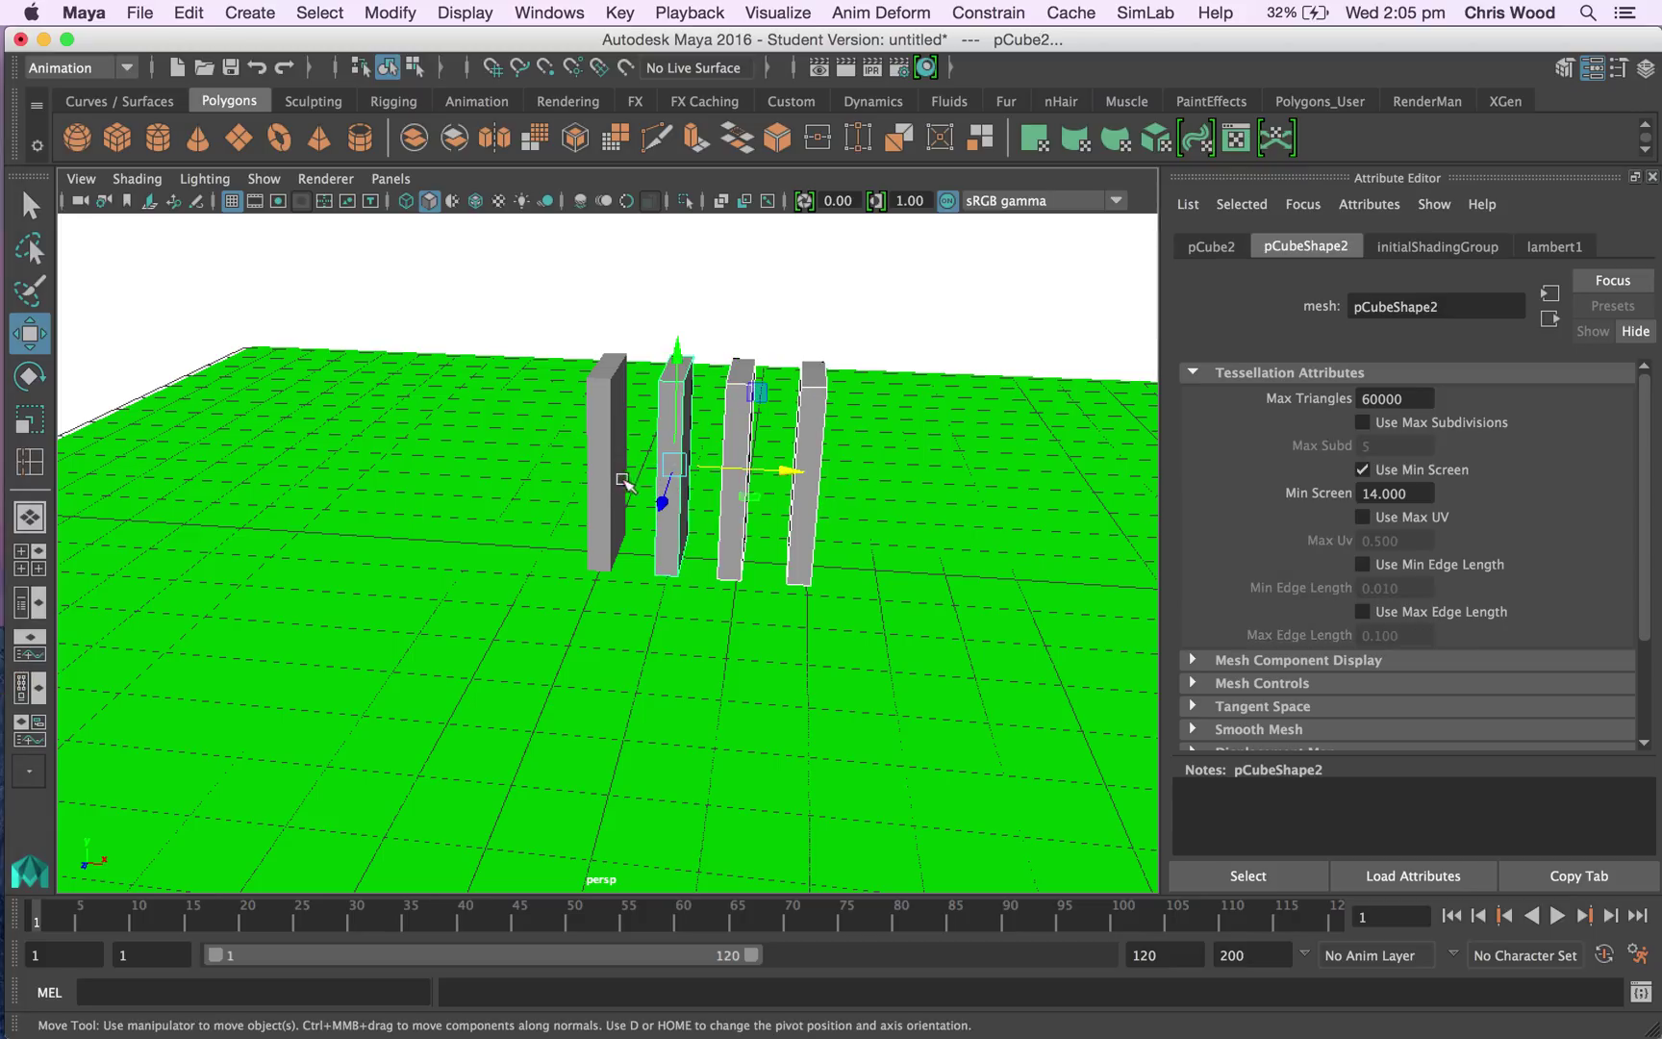
click(611, 474)
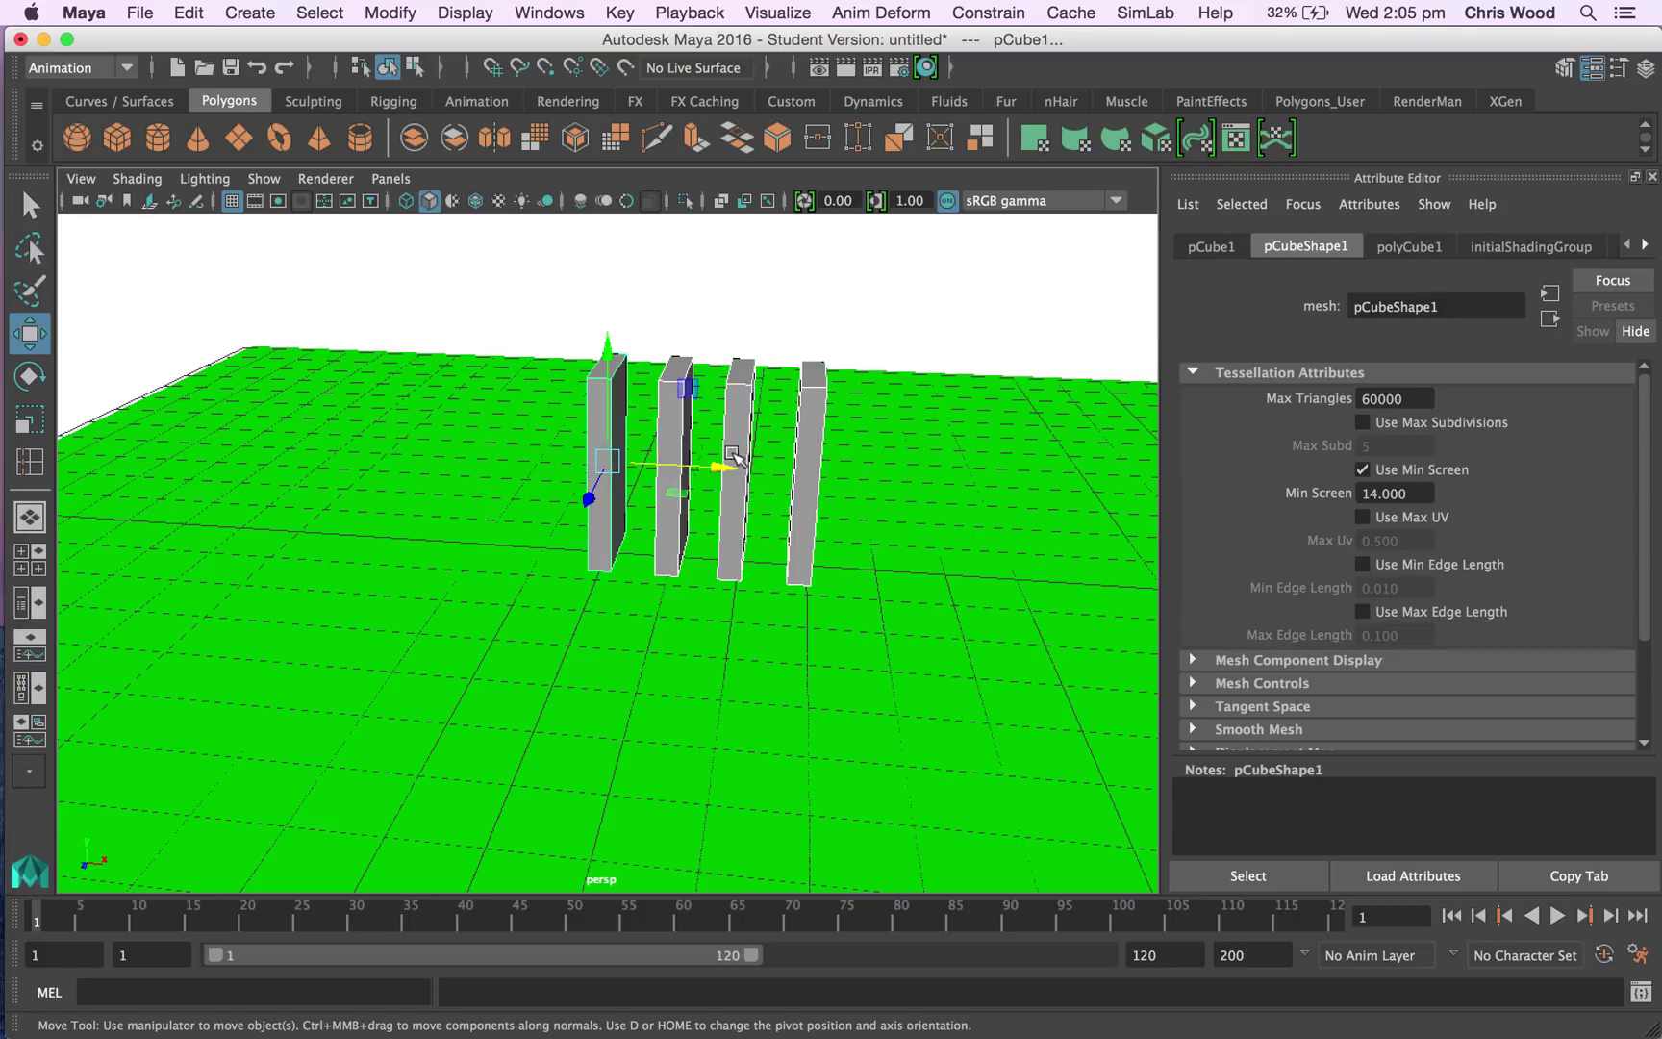
key(ctrl+d)
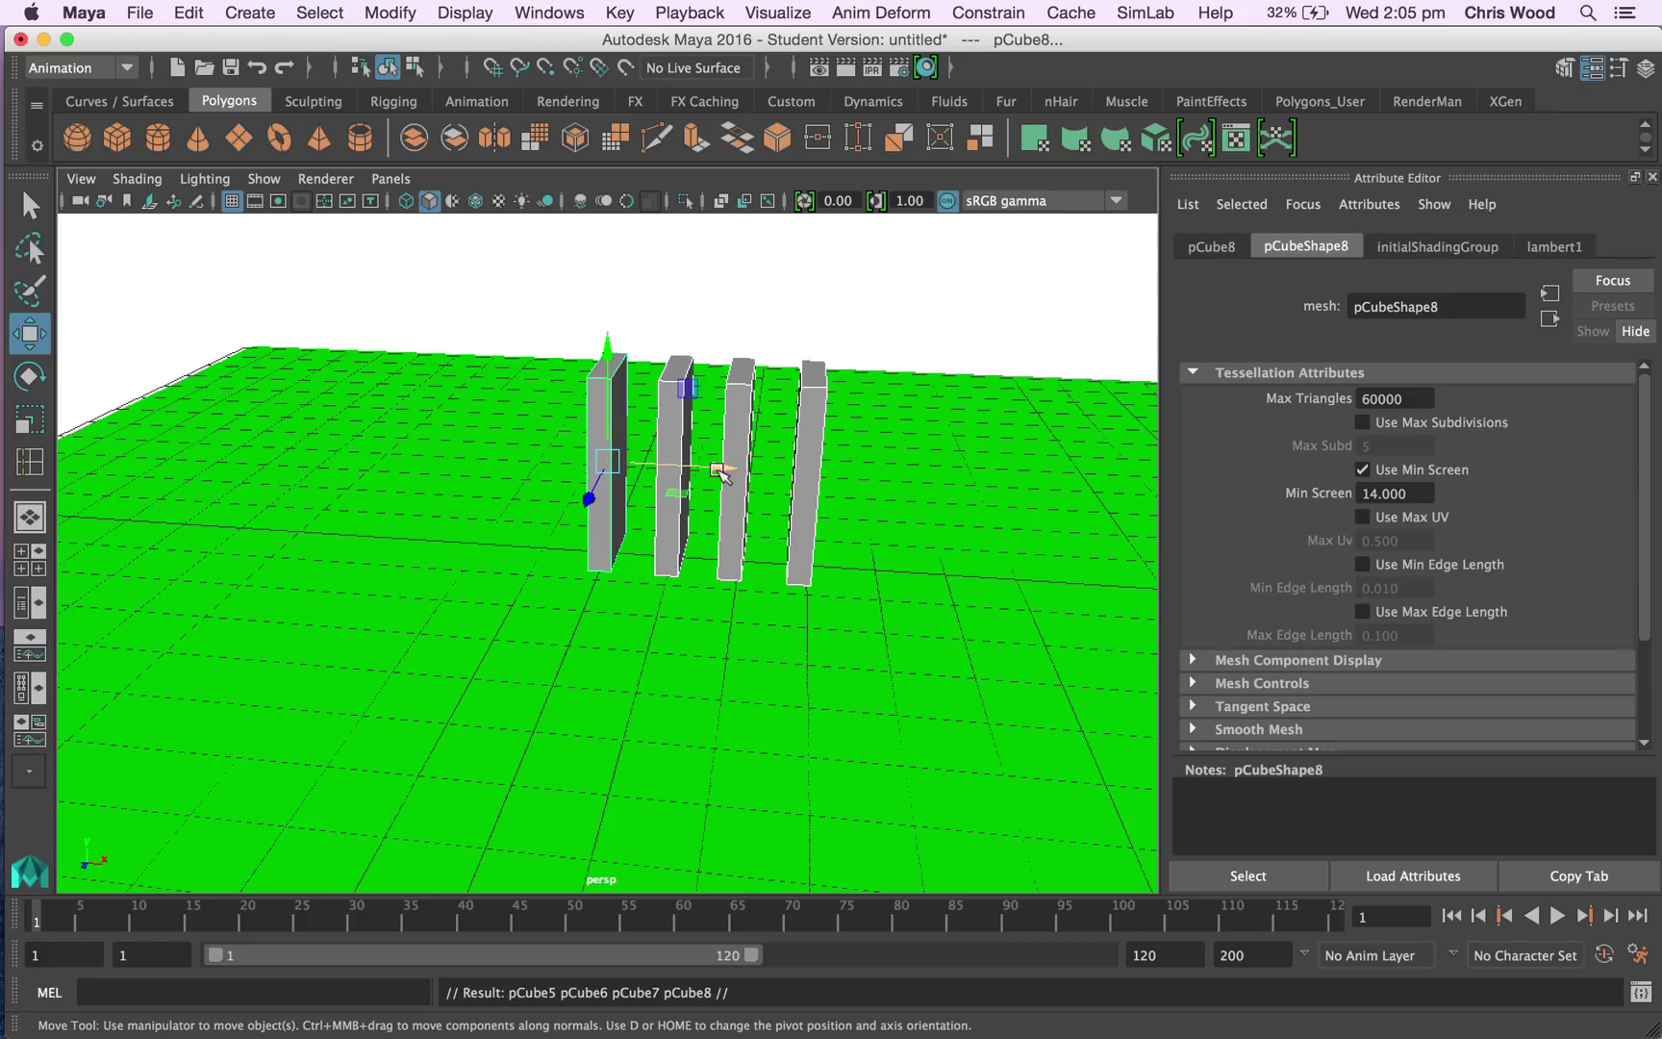
drag(727, 464, 990, 493)
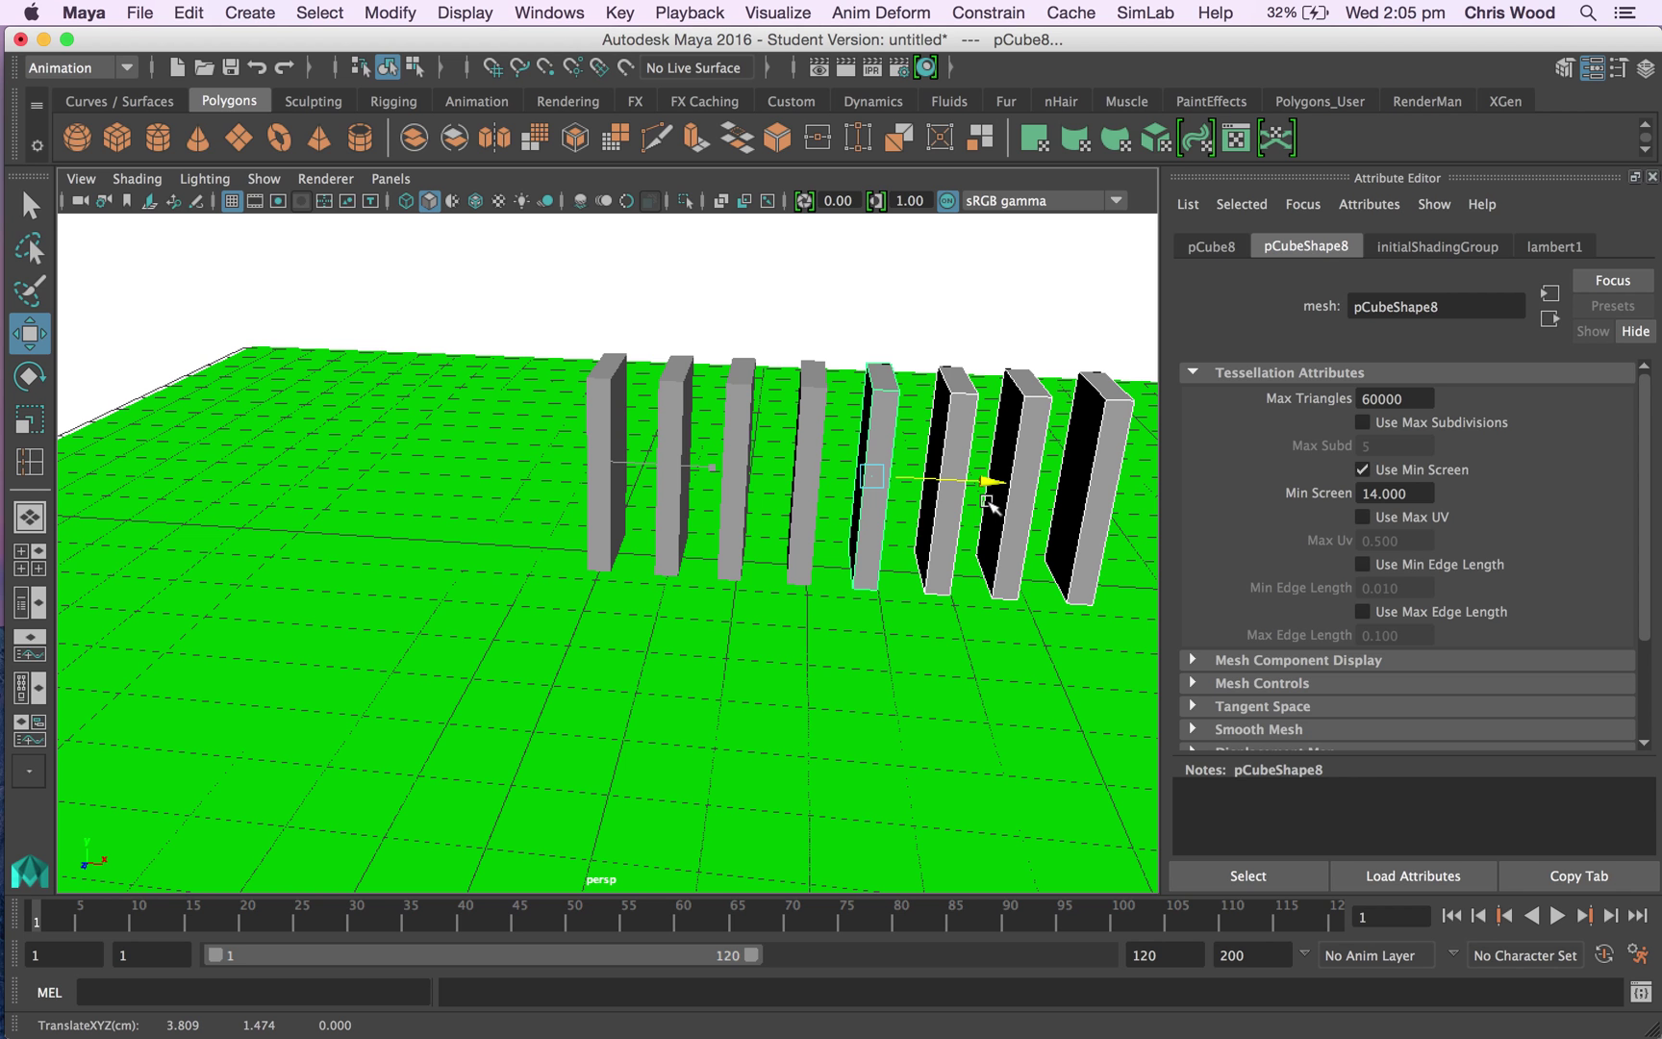
drag(988, 504, 993, 504)
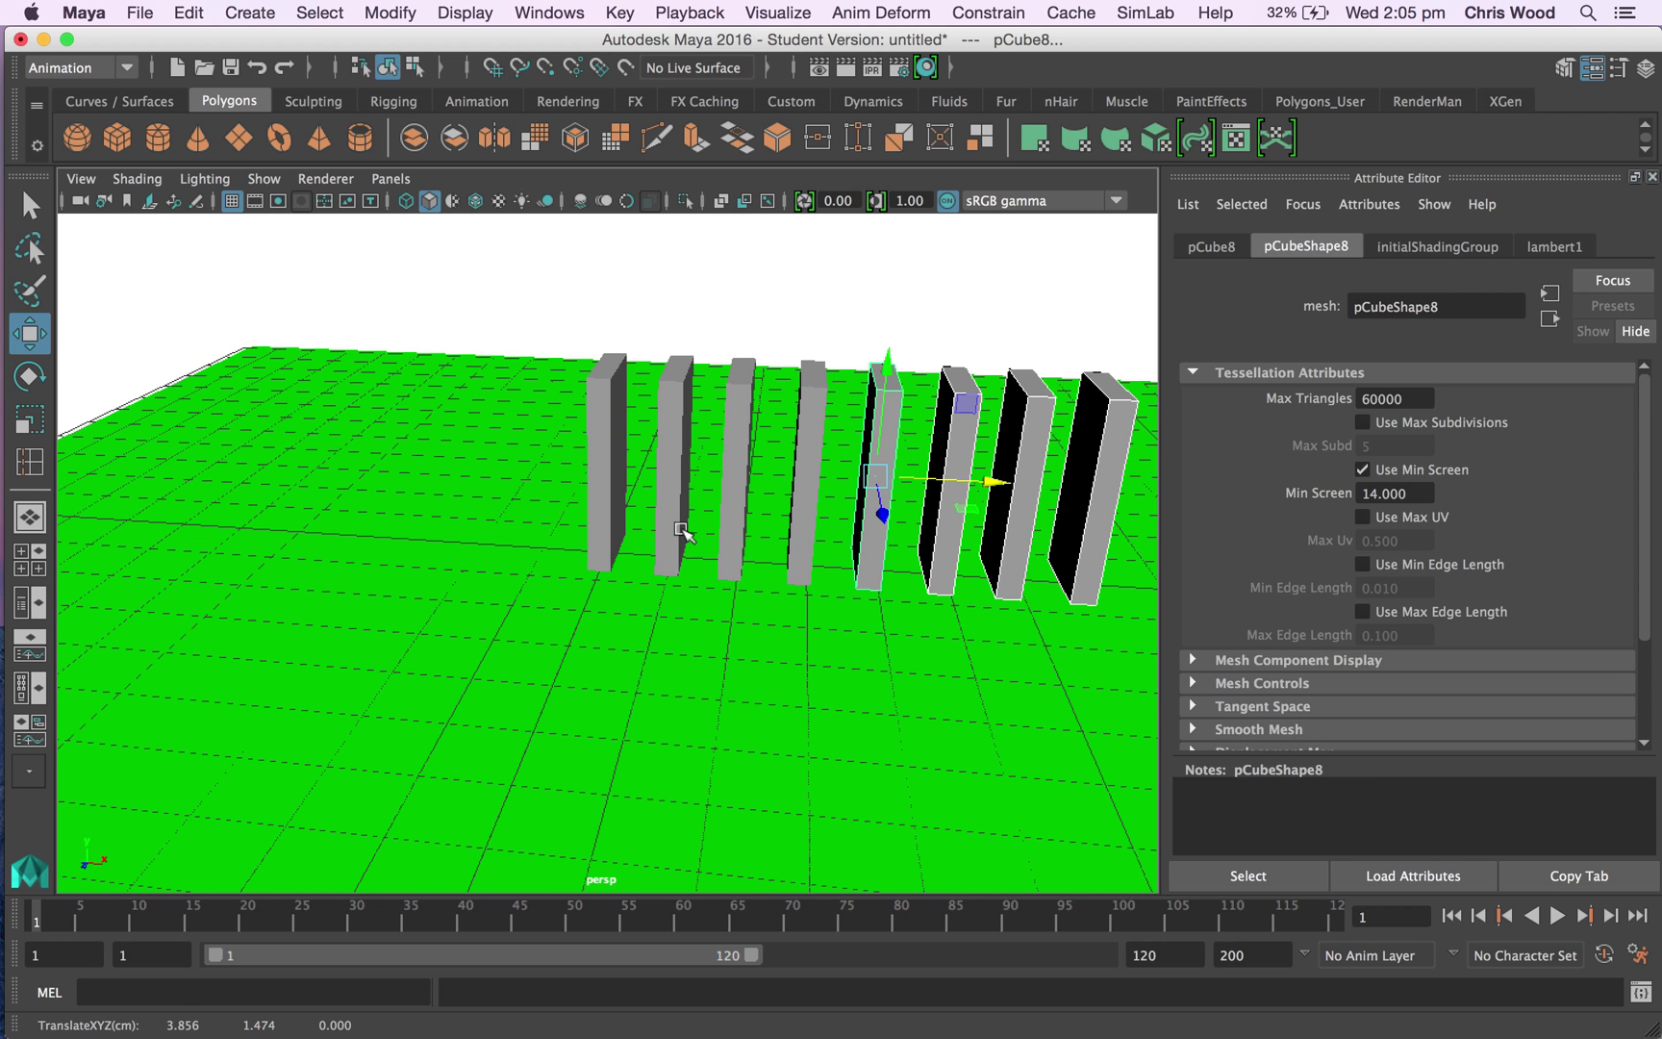
scroll(558, 475, up, 3)
scroll(528, 482, down, 4)
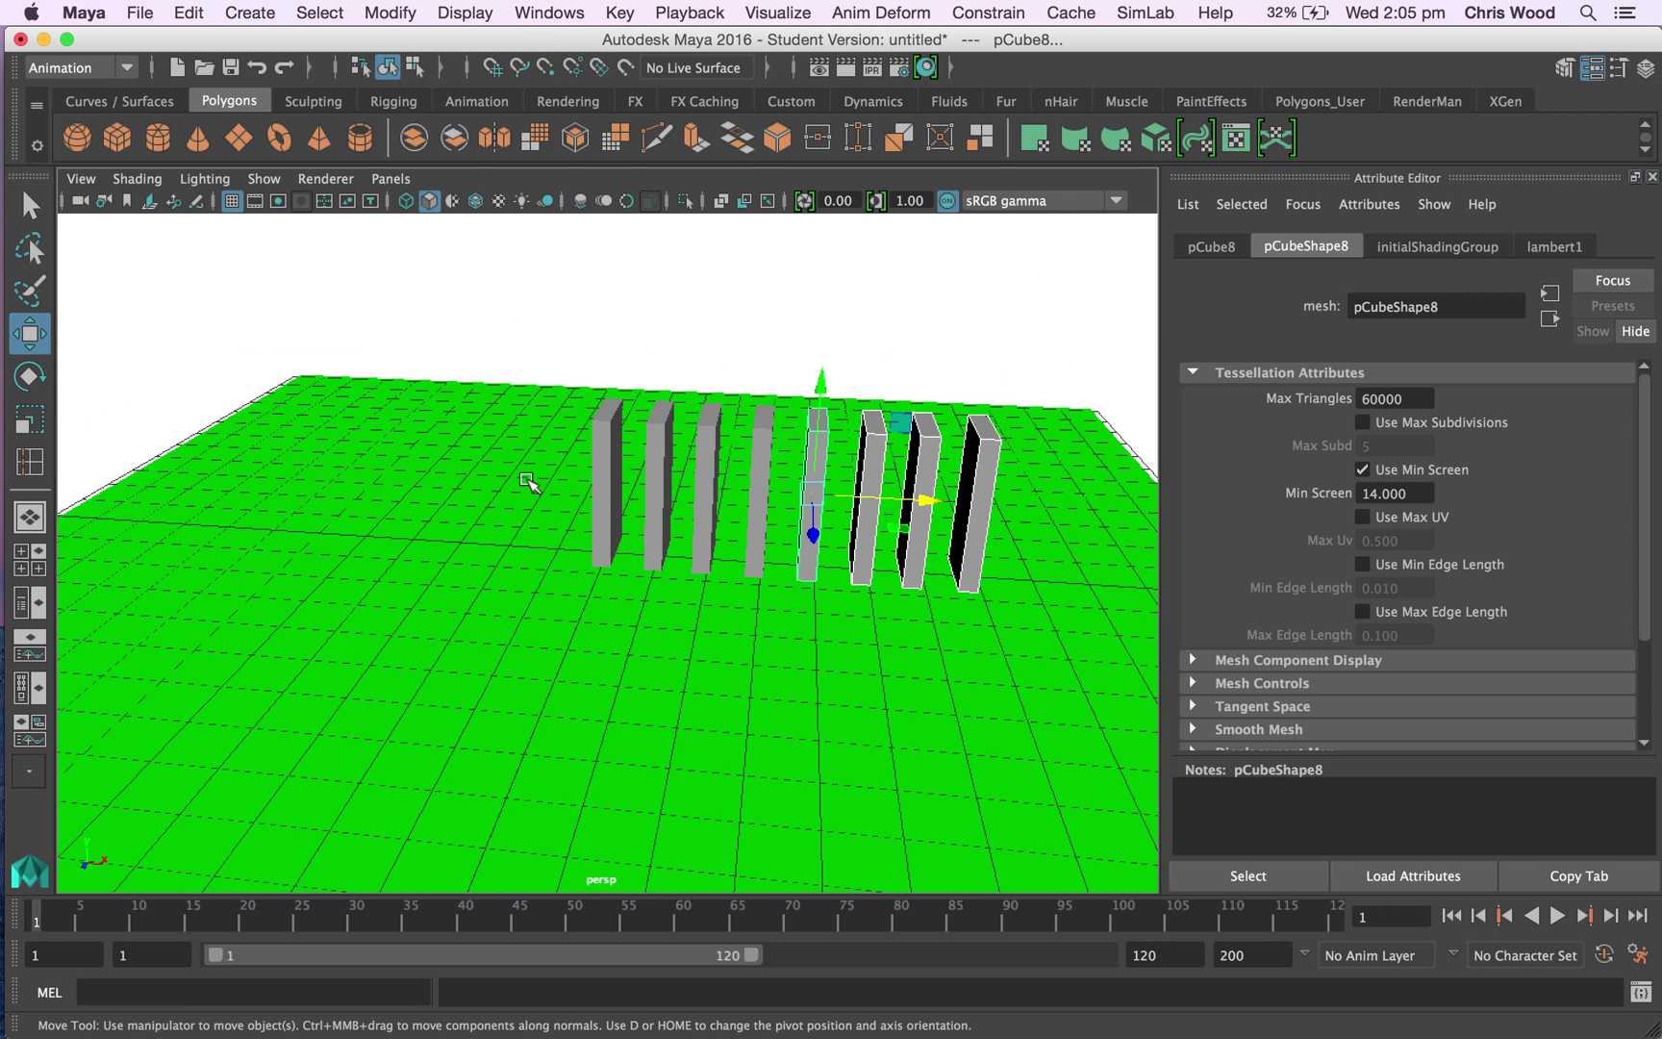
scroll(528, 483, down, 3)
scroll(529, 482, up, 3)
mouse_move(528, 482)
alt+mouse_down()
mouse_move(606, 510)
mouse_move(571, 542)
alt+mouse_up()
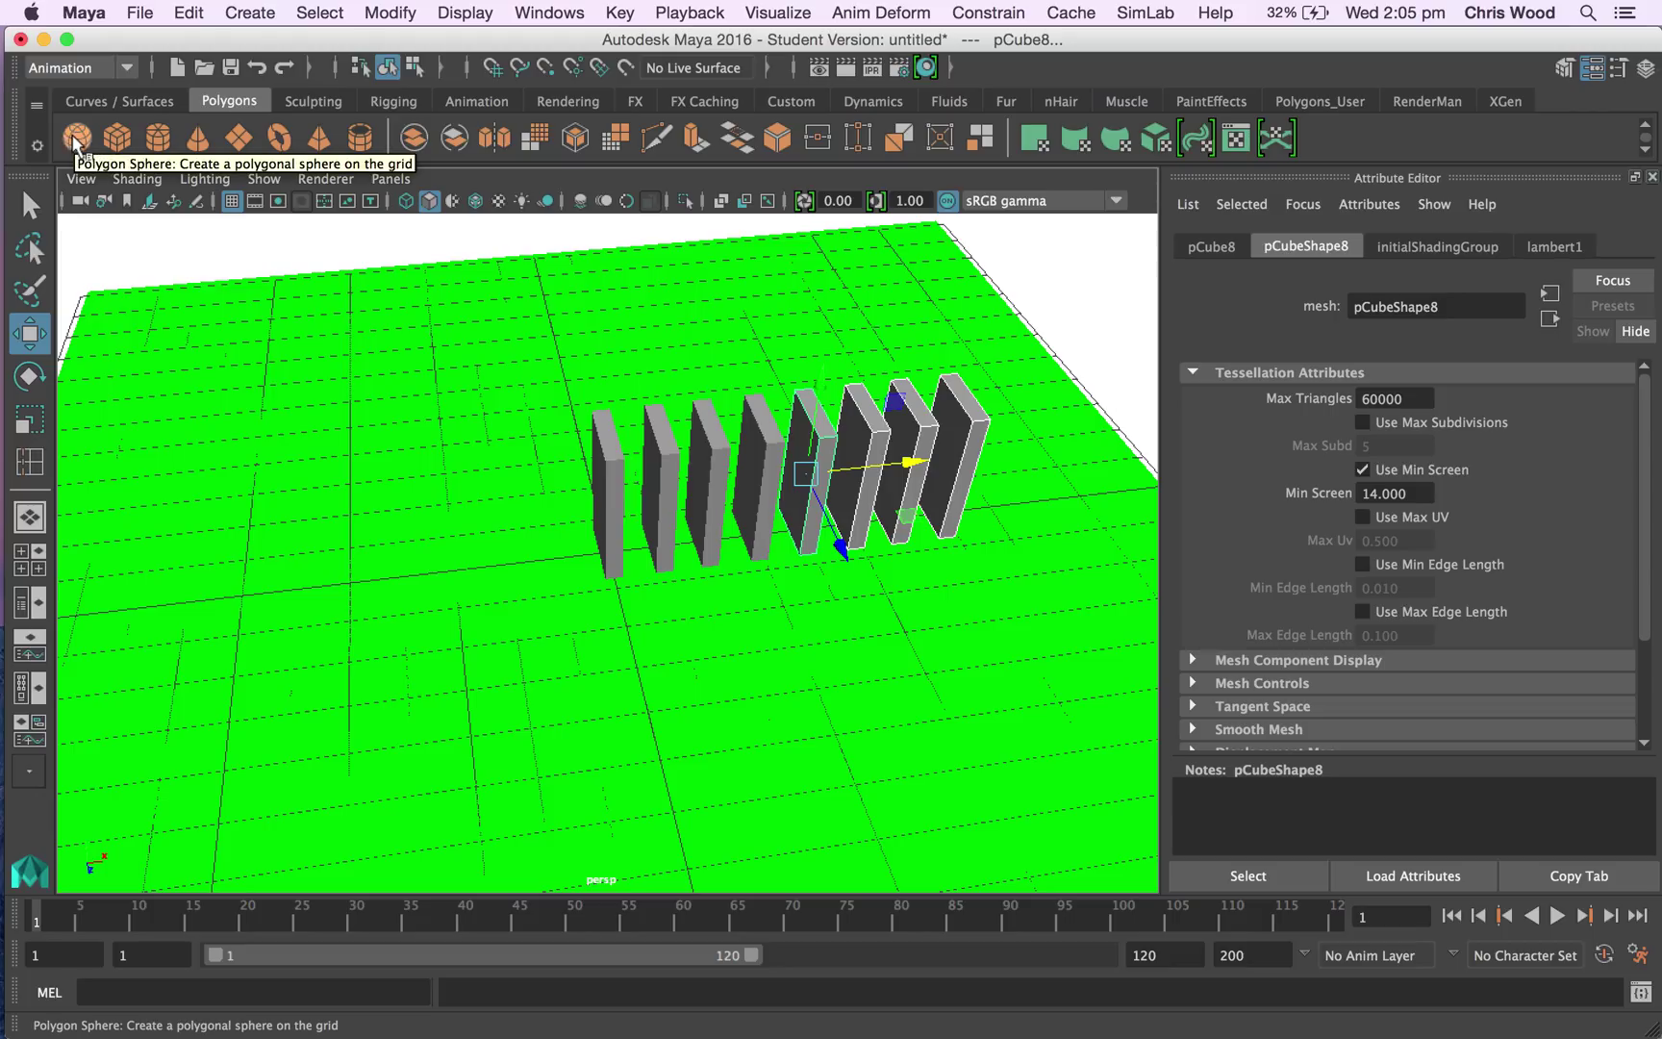
- Create a sphere and position it above and left of the first domino
click(75, 143)
drag(608, 470, 597, 270)
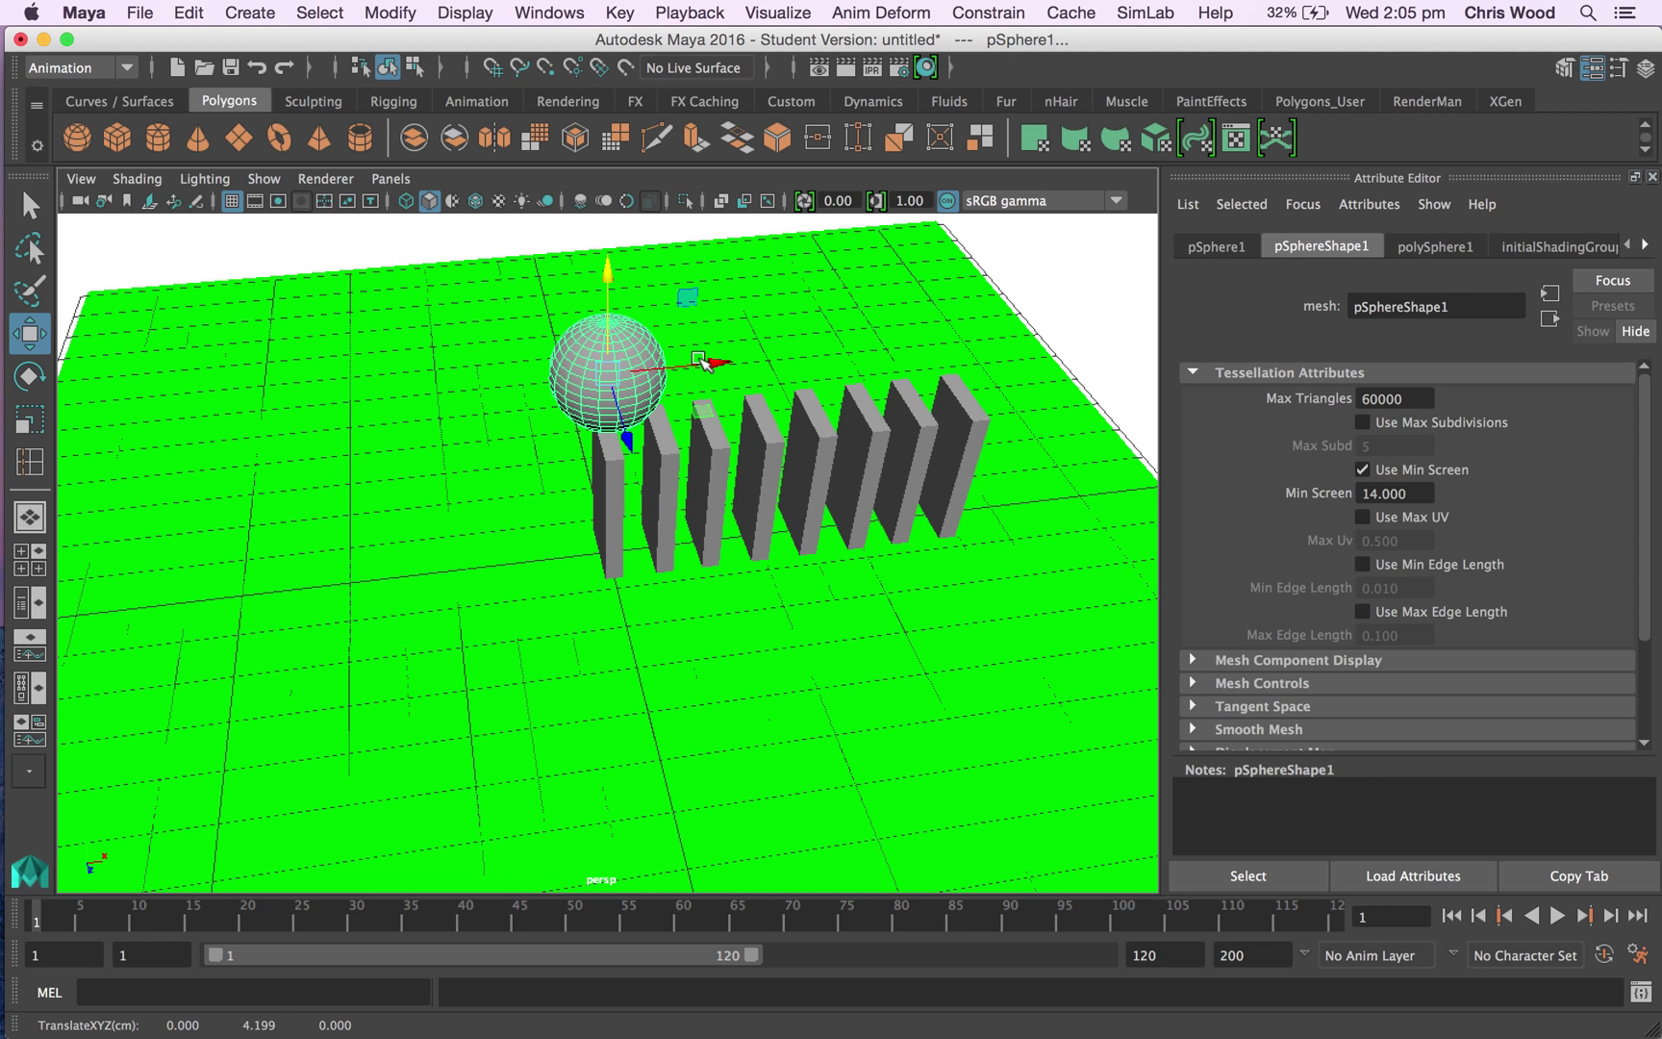
drag(715, 361, 662, 370)
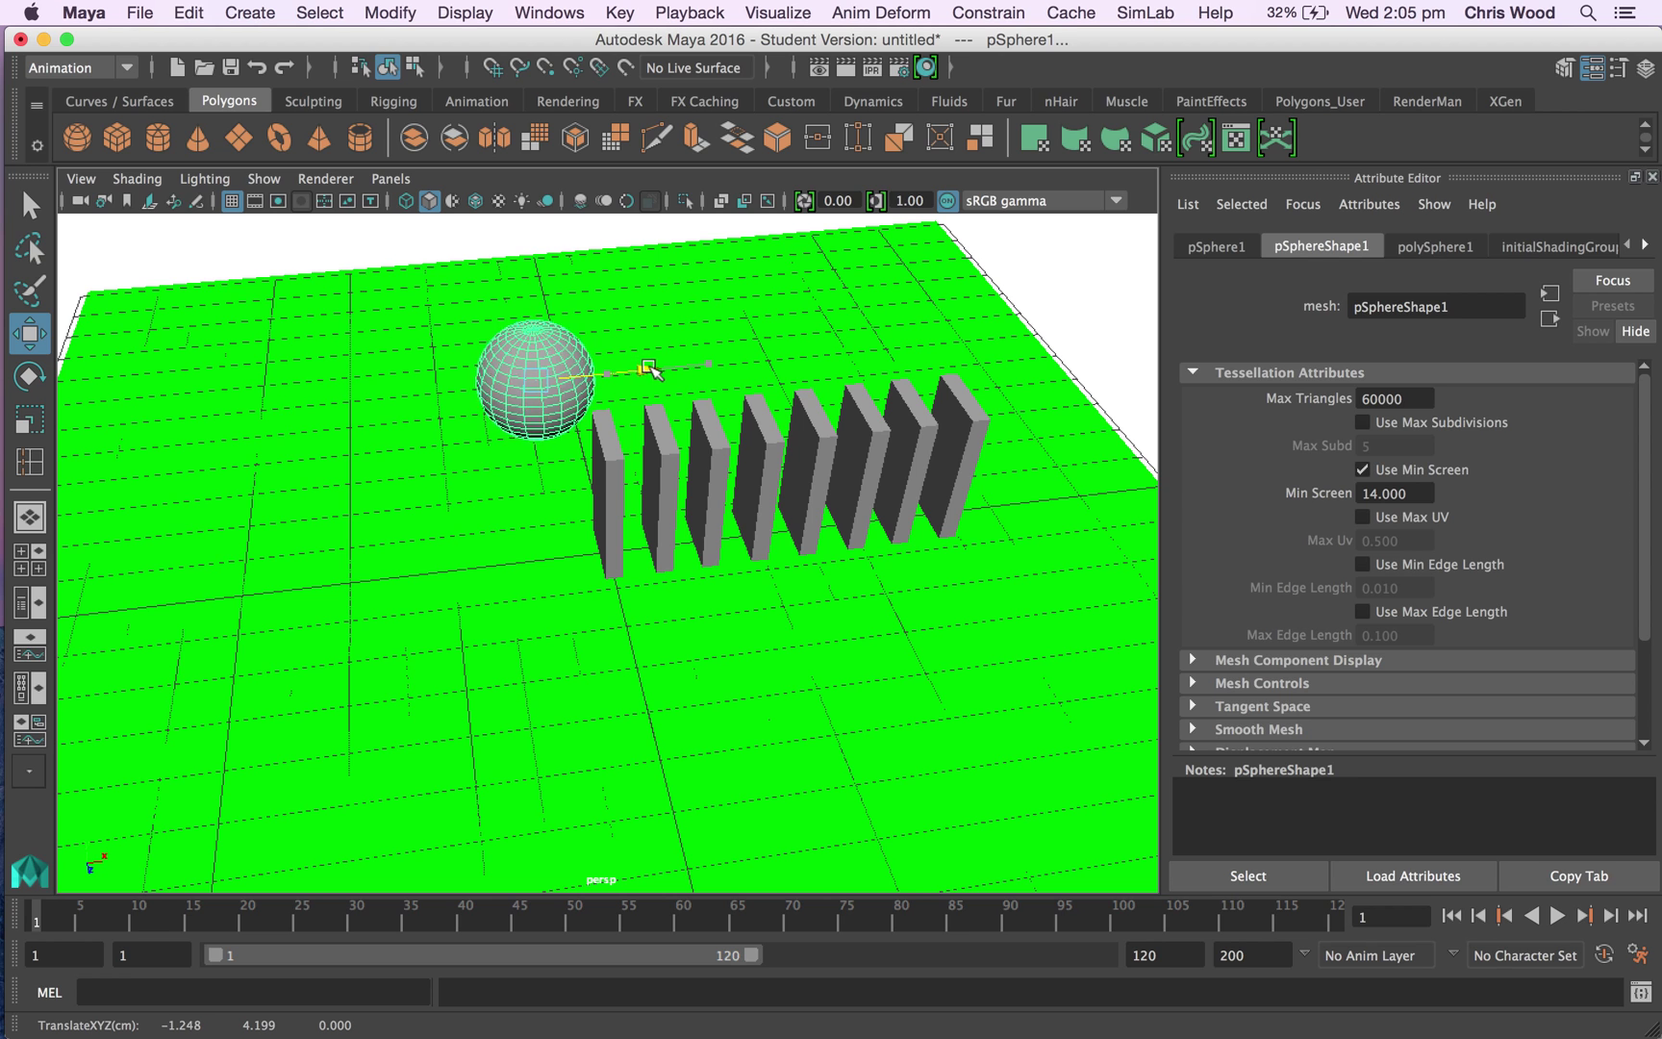
drag(549, 279, 549, 266)
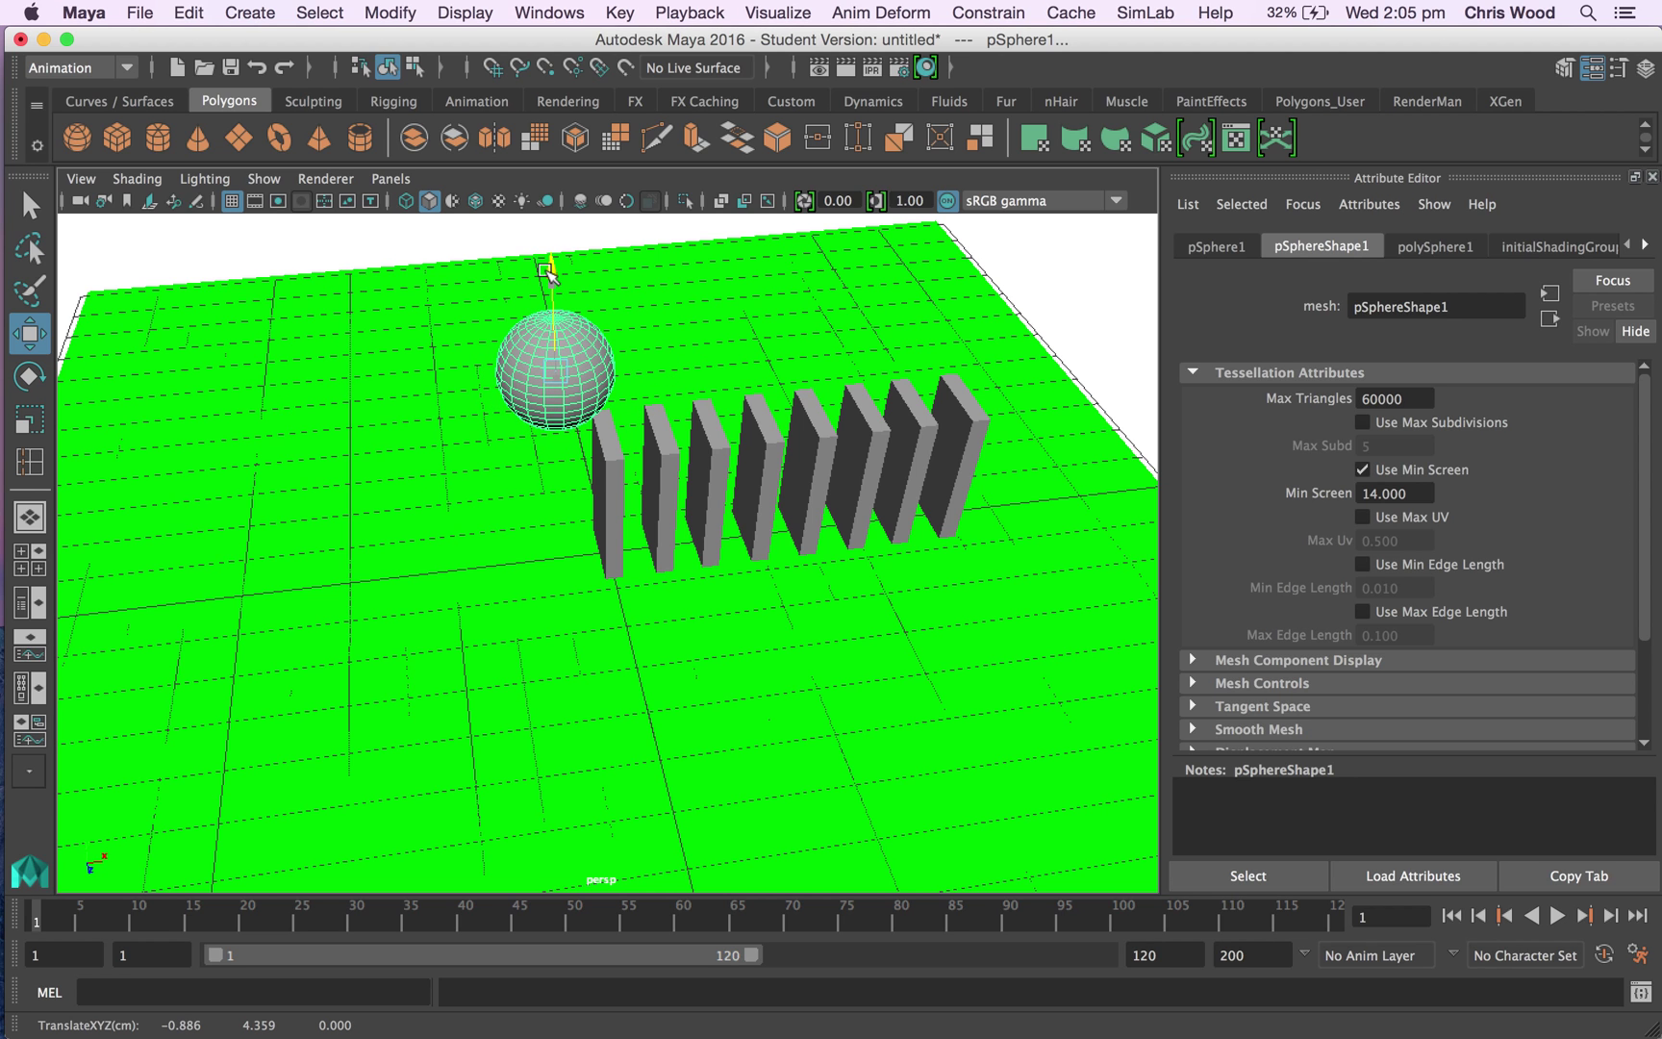
- Select the sphere and tumble the view to a lower angle
click(536, 555)
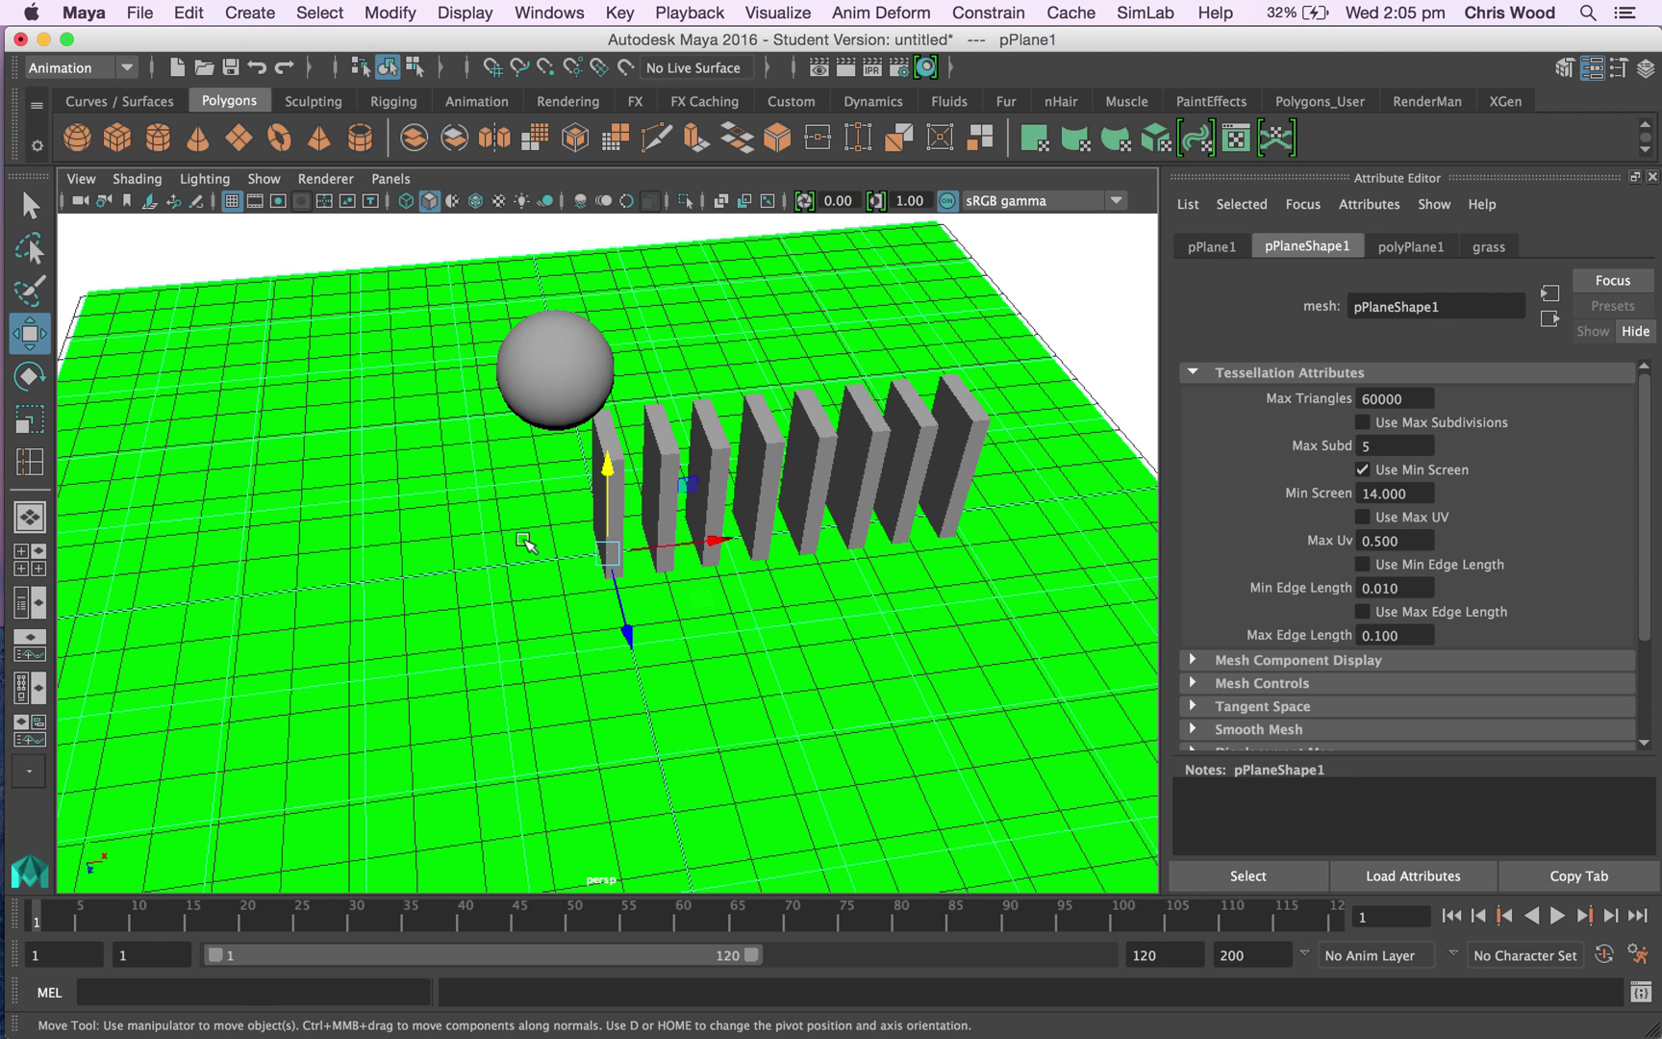
click(550, 397)
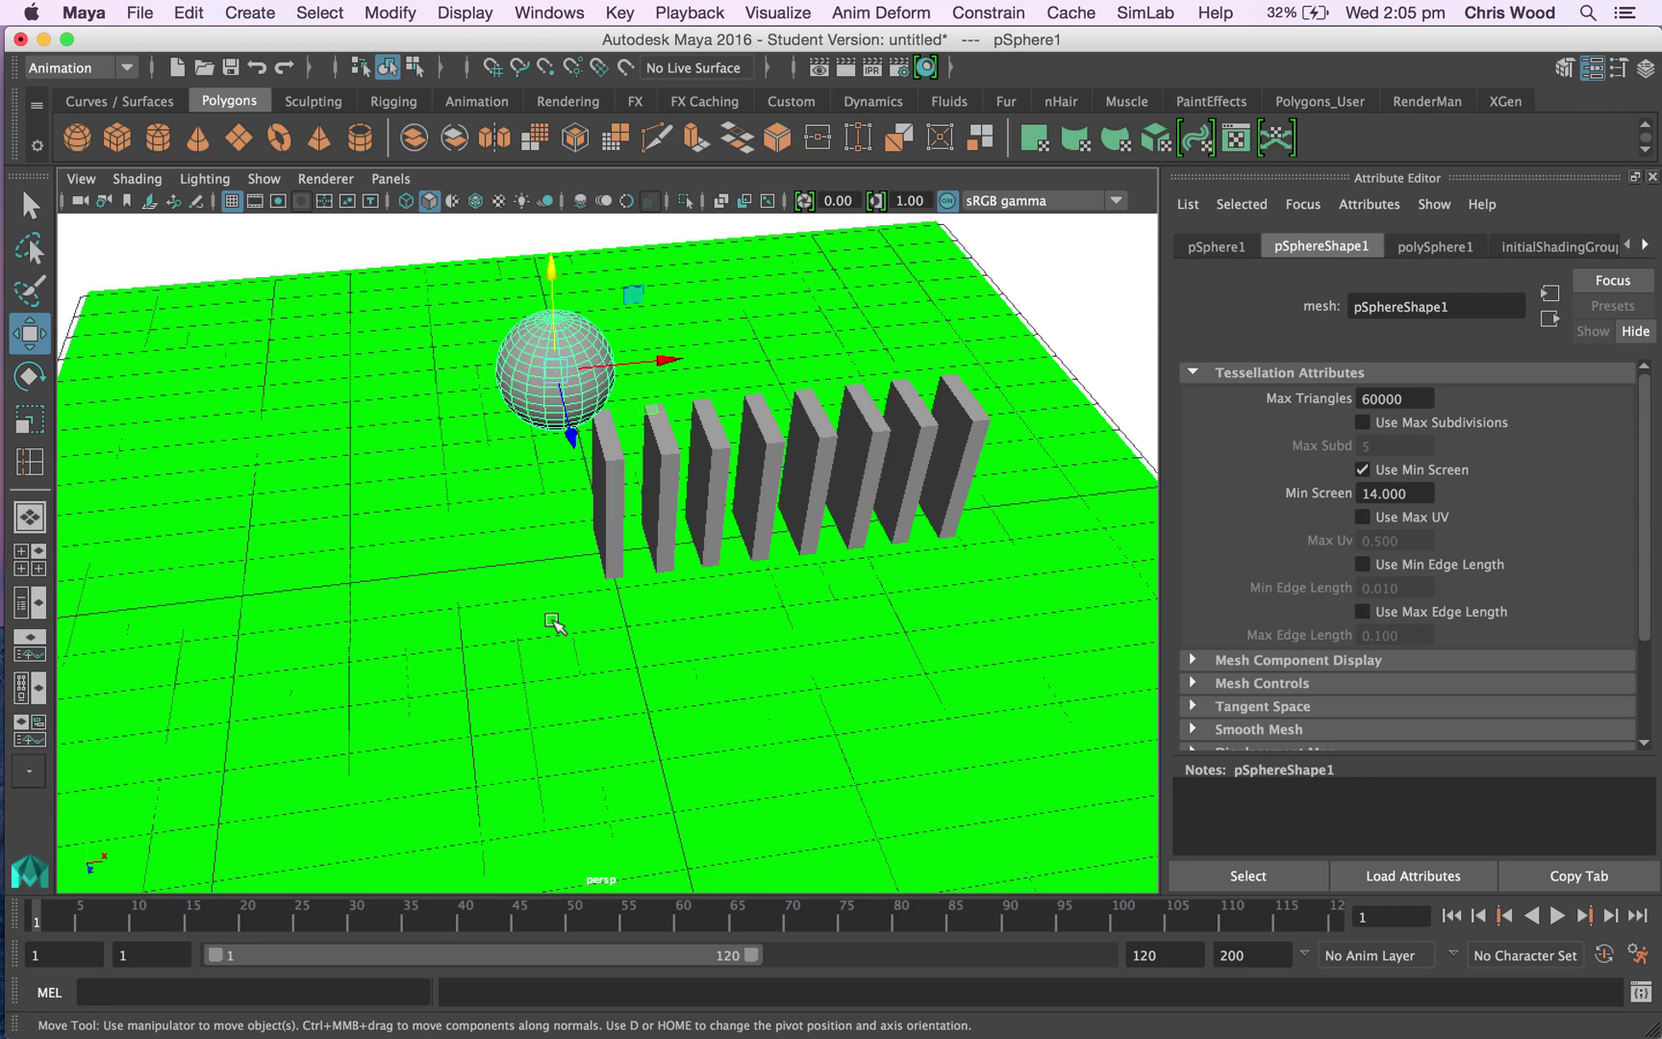
mouse_move(555, 569)
alt+mouse_down()
mouse_move(430, 552)
mouse_move(842, 545)
mouse_move(548, 547)
alt+mouse_up()
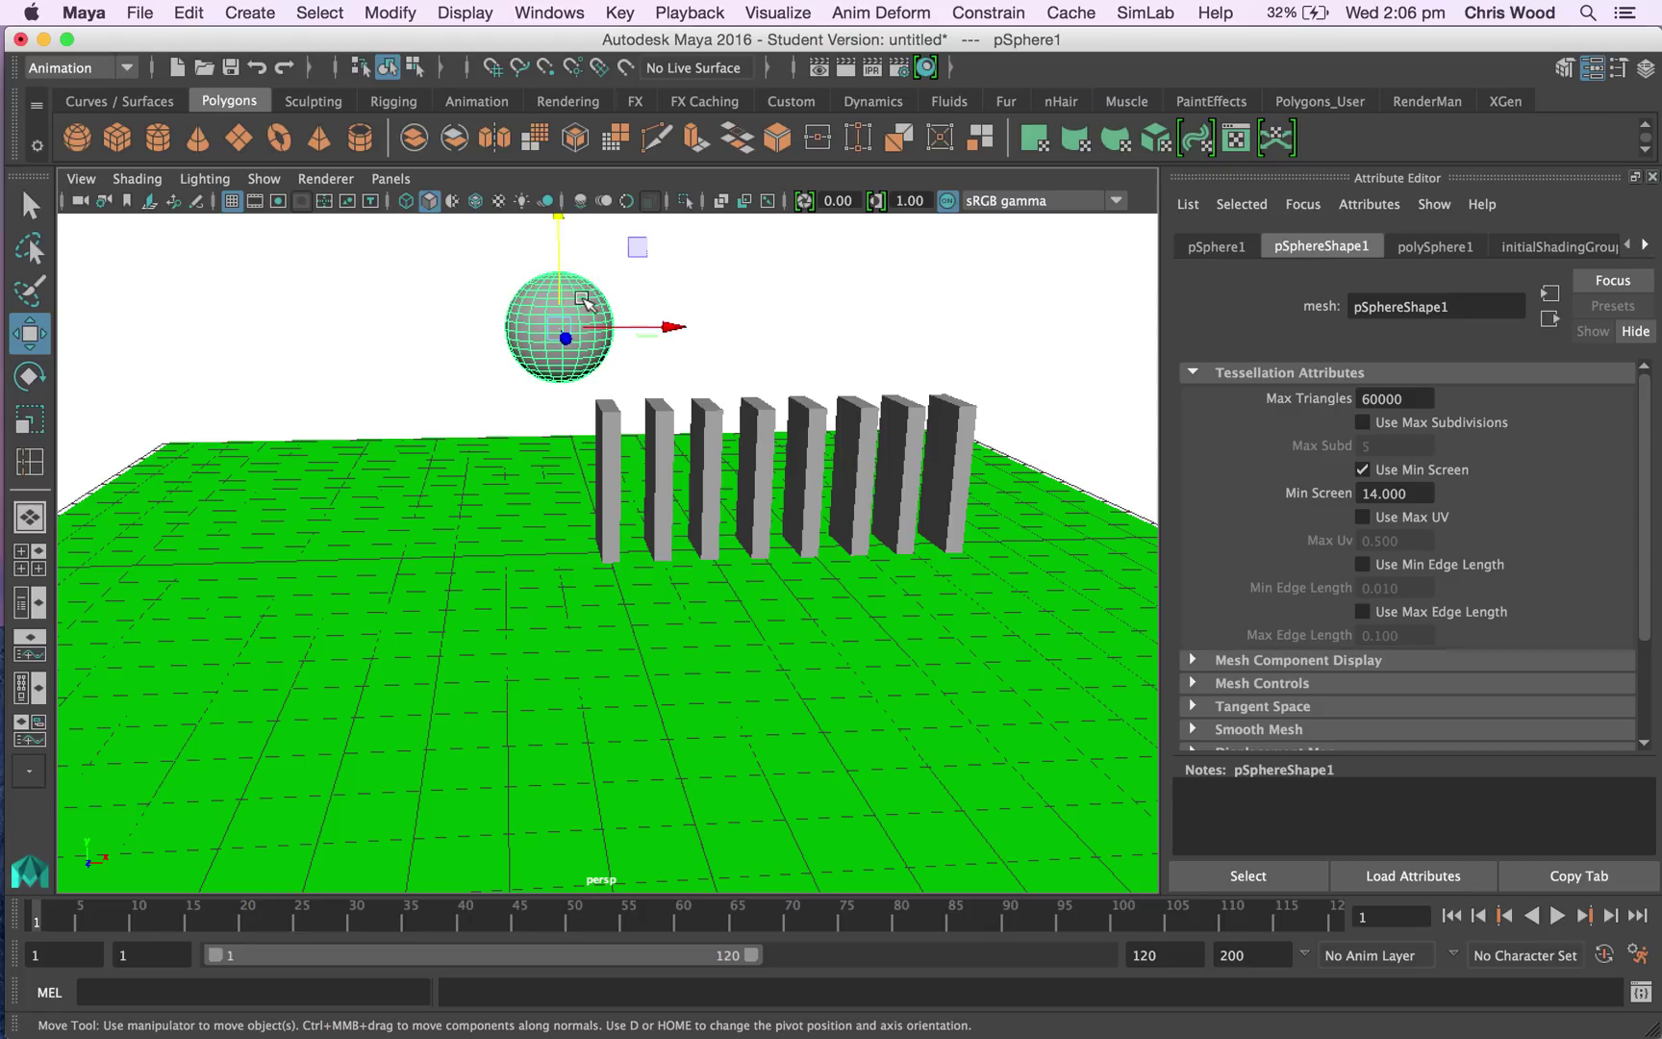
- Assign a new Lambert material to the sphere from its context menu
right_click(584, 301)
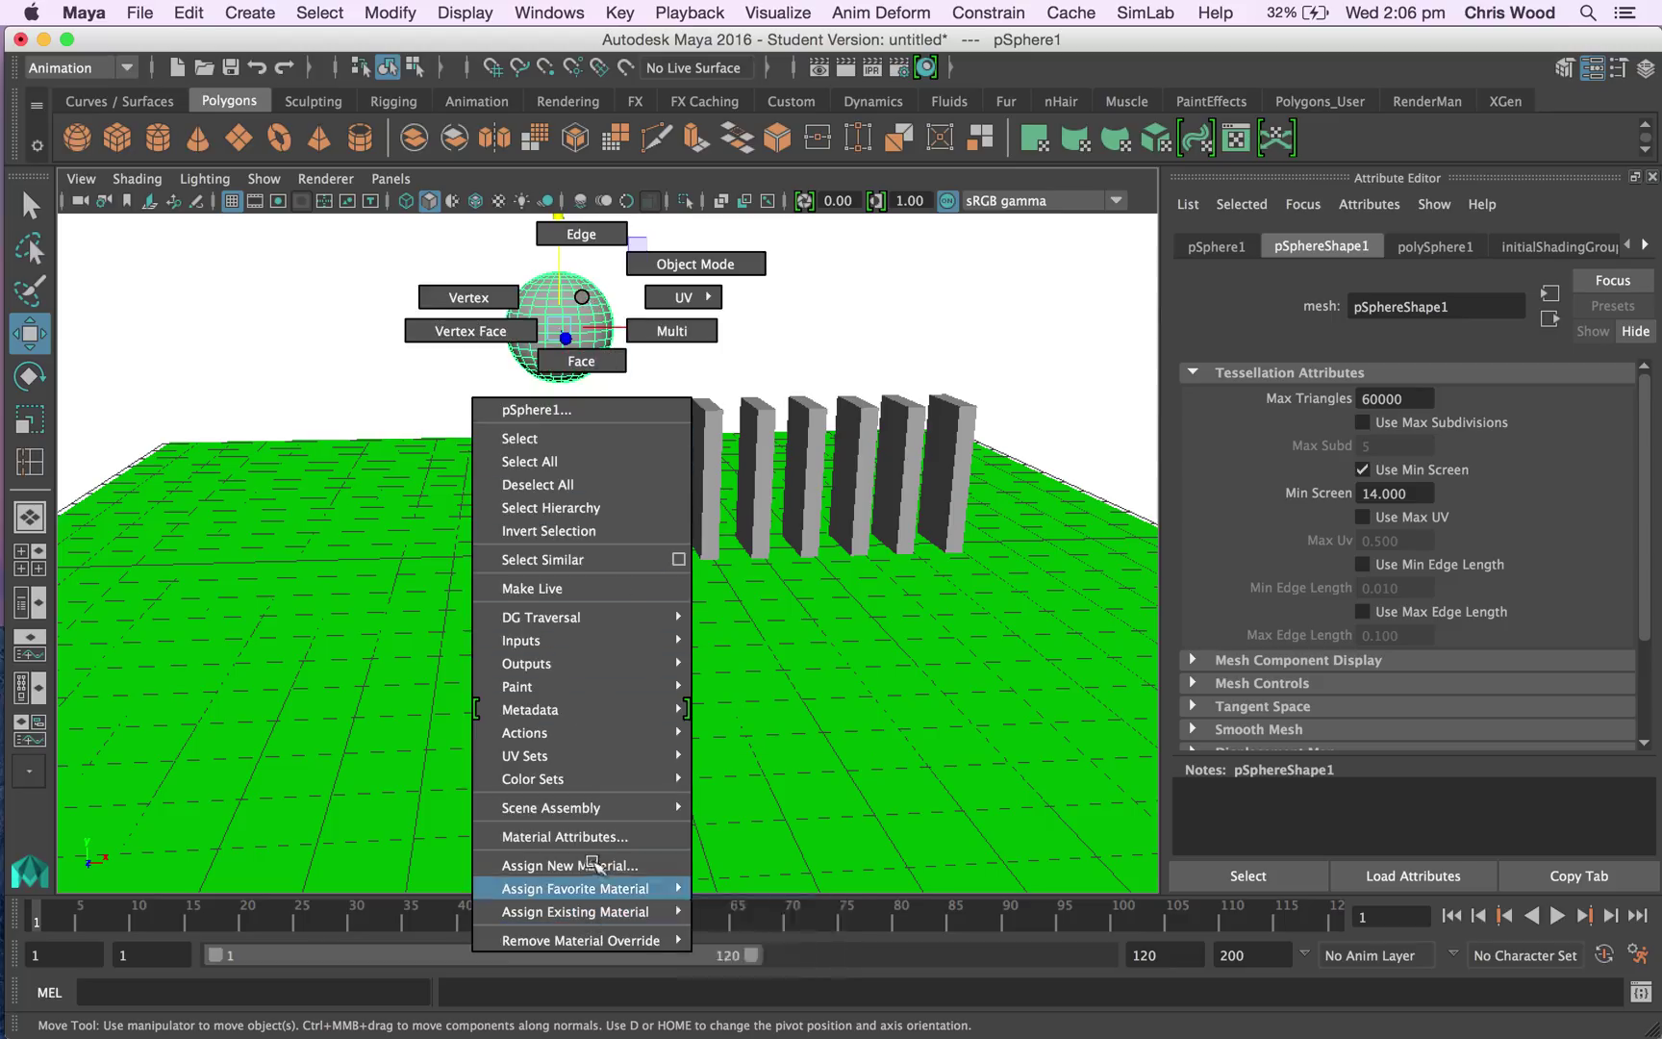
click(605, 865)
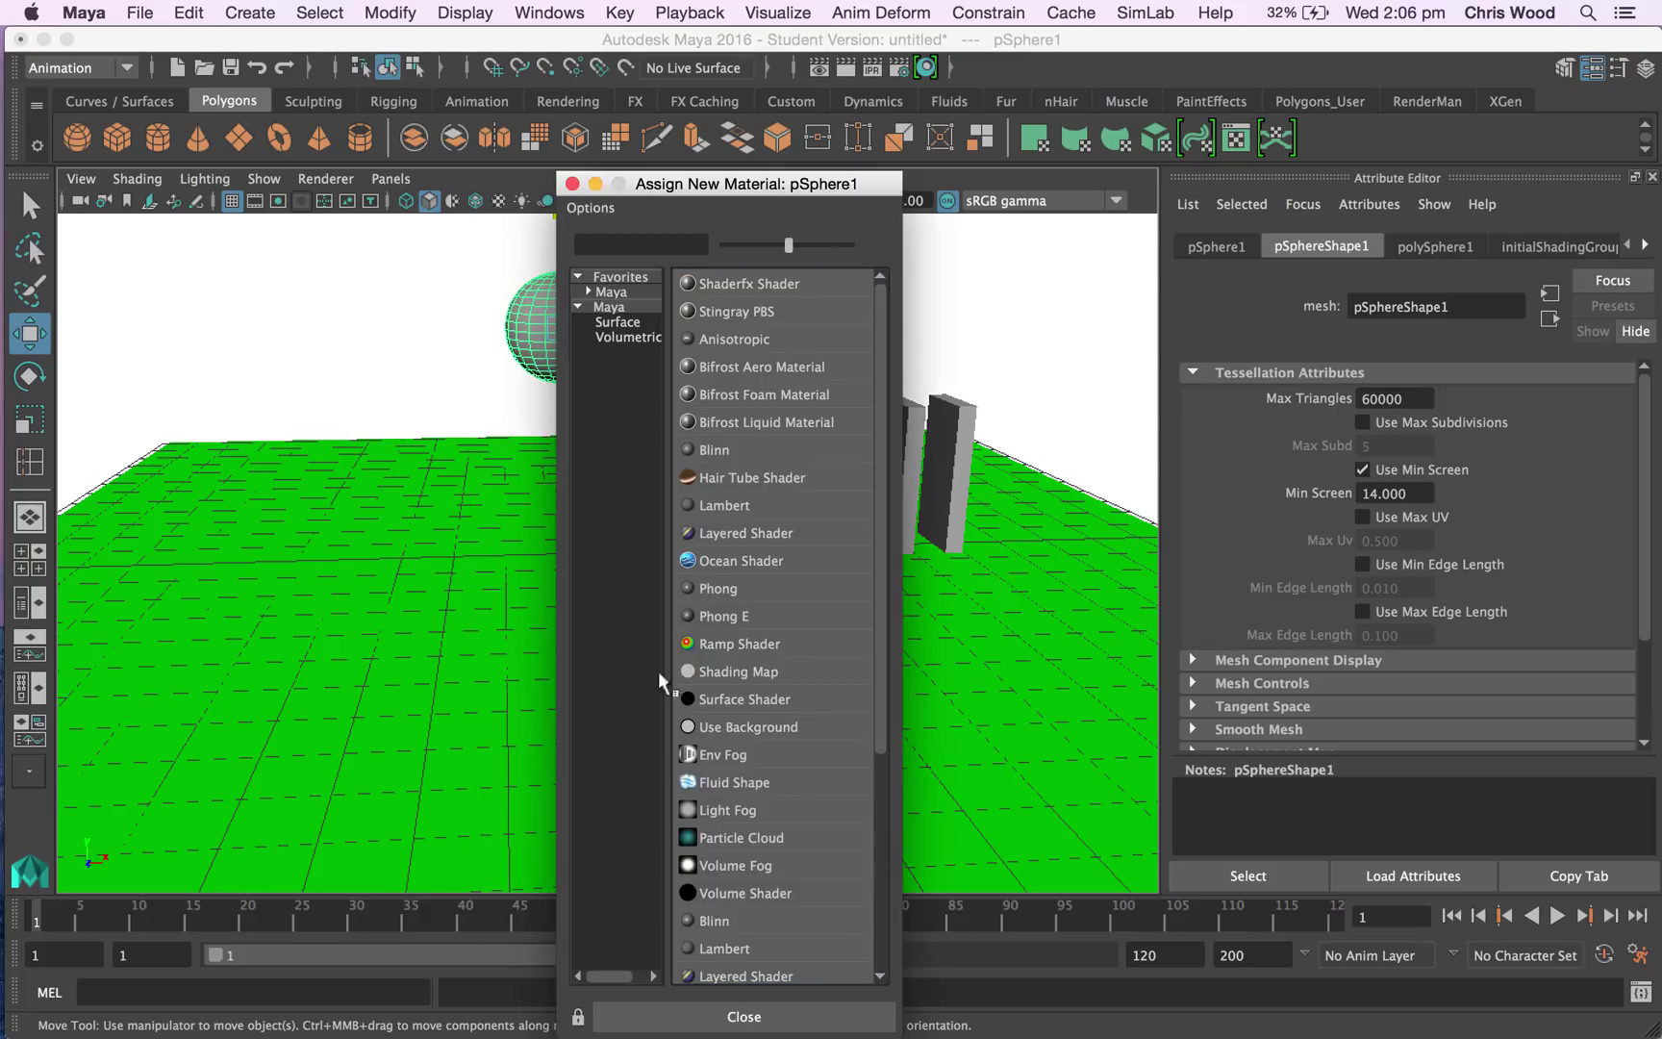
click(722, 506)
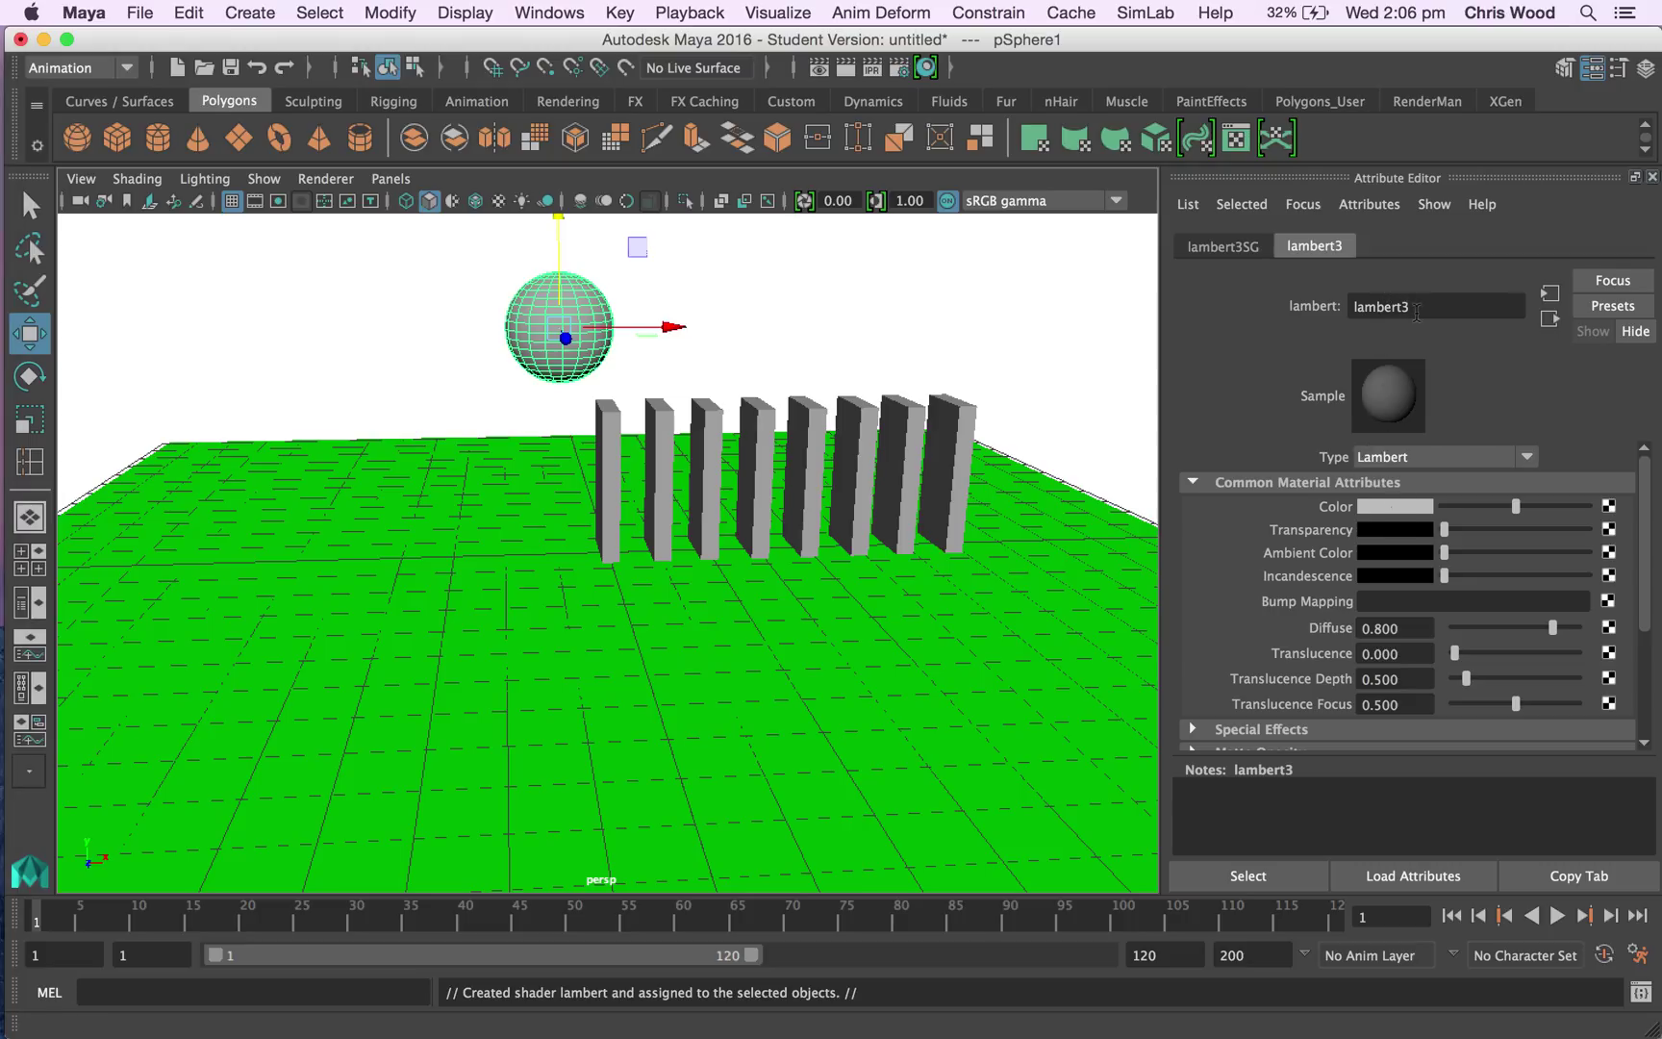
text(ball material)
- Colour the ball_material magenta in the colour chooser
click(1396, 510)
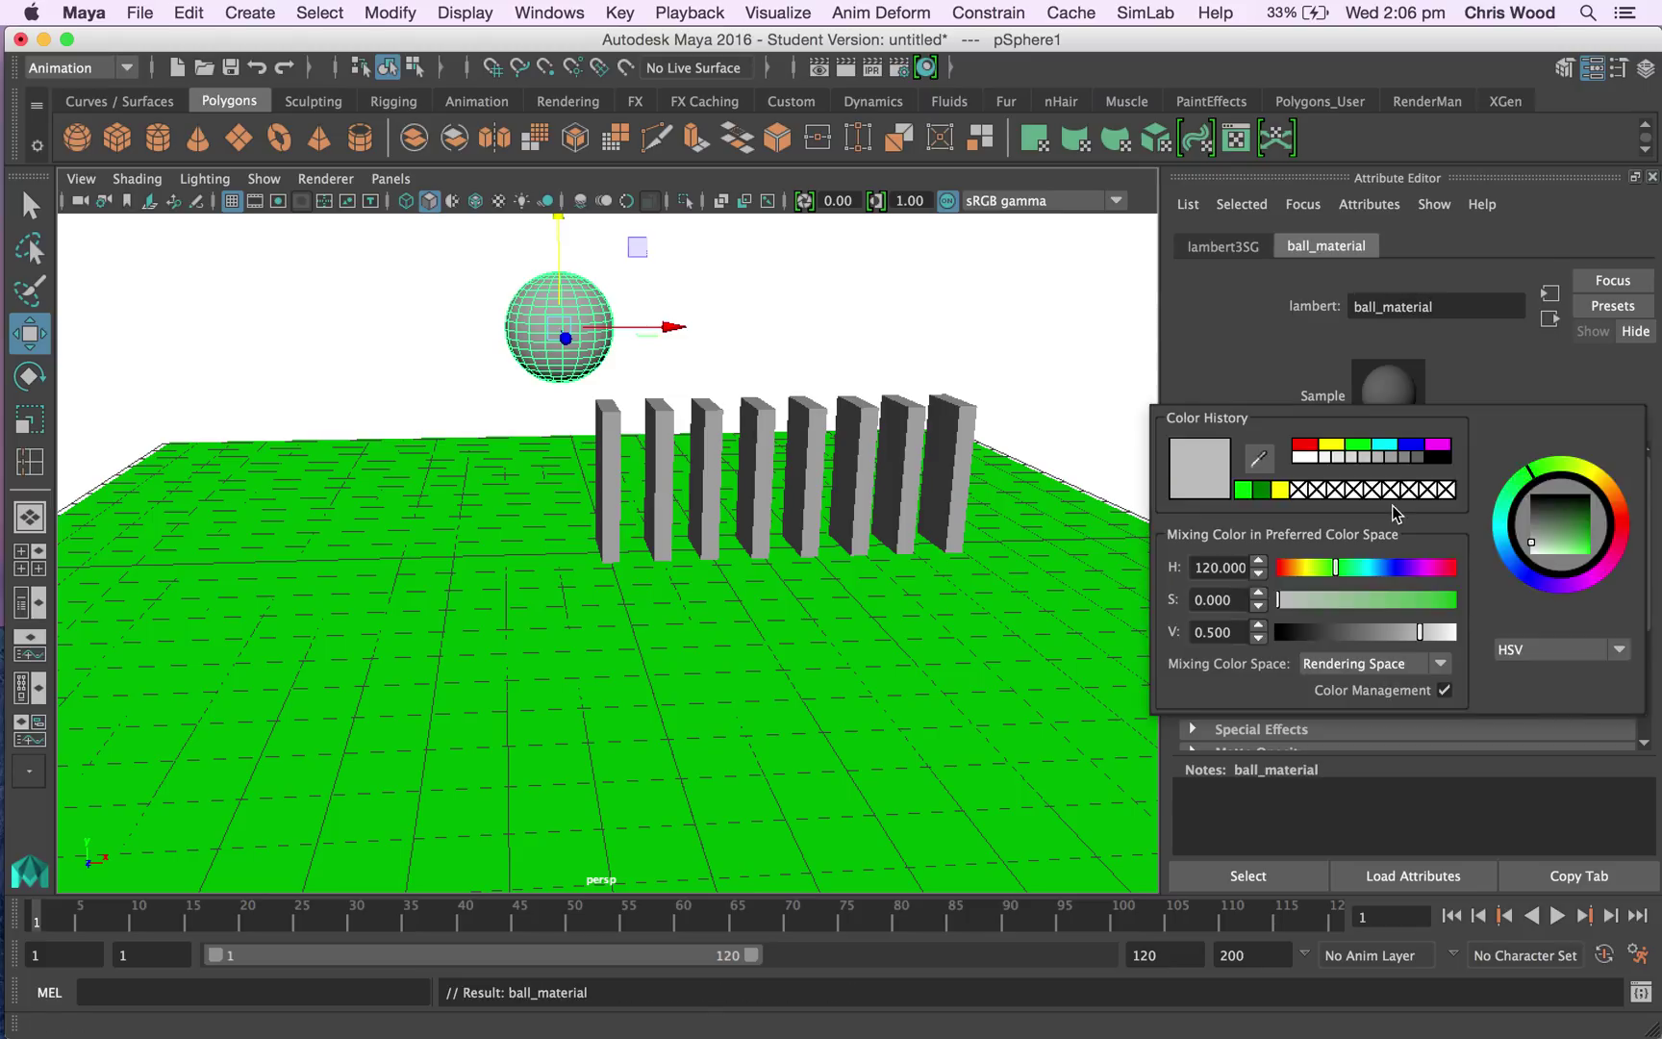
click(1439, 446)
click(728, 337)
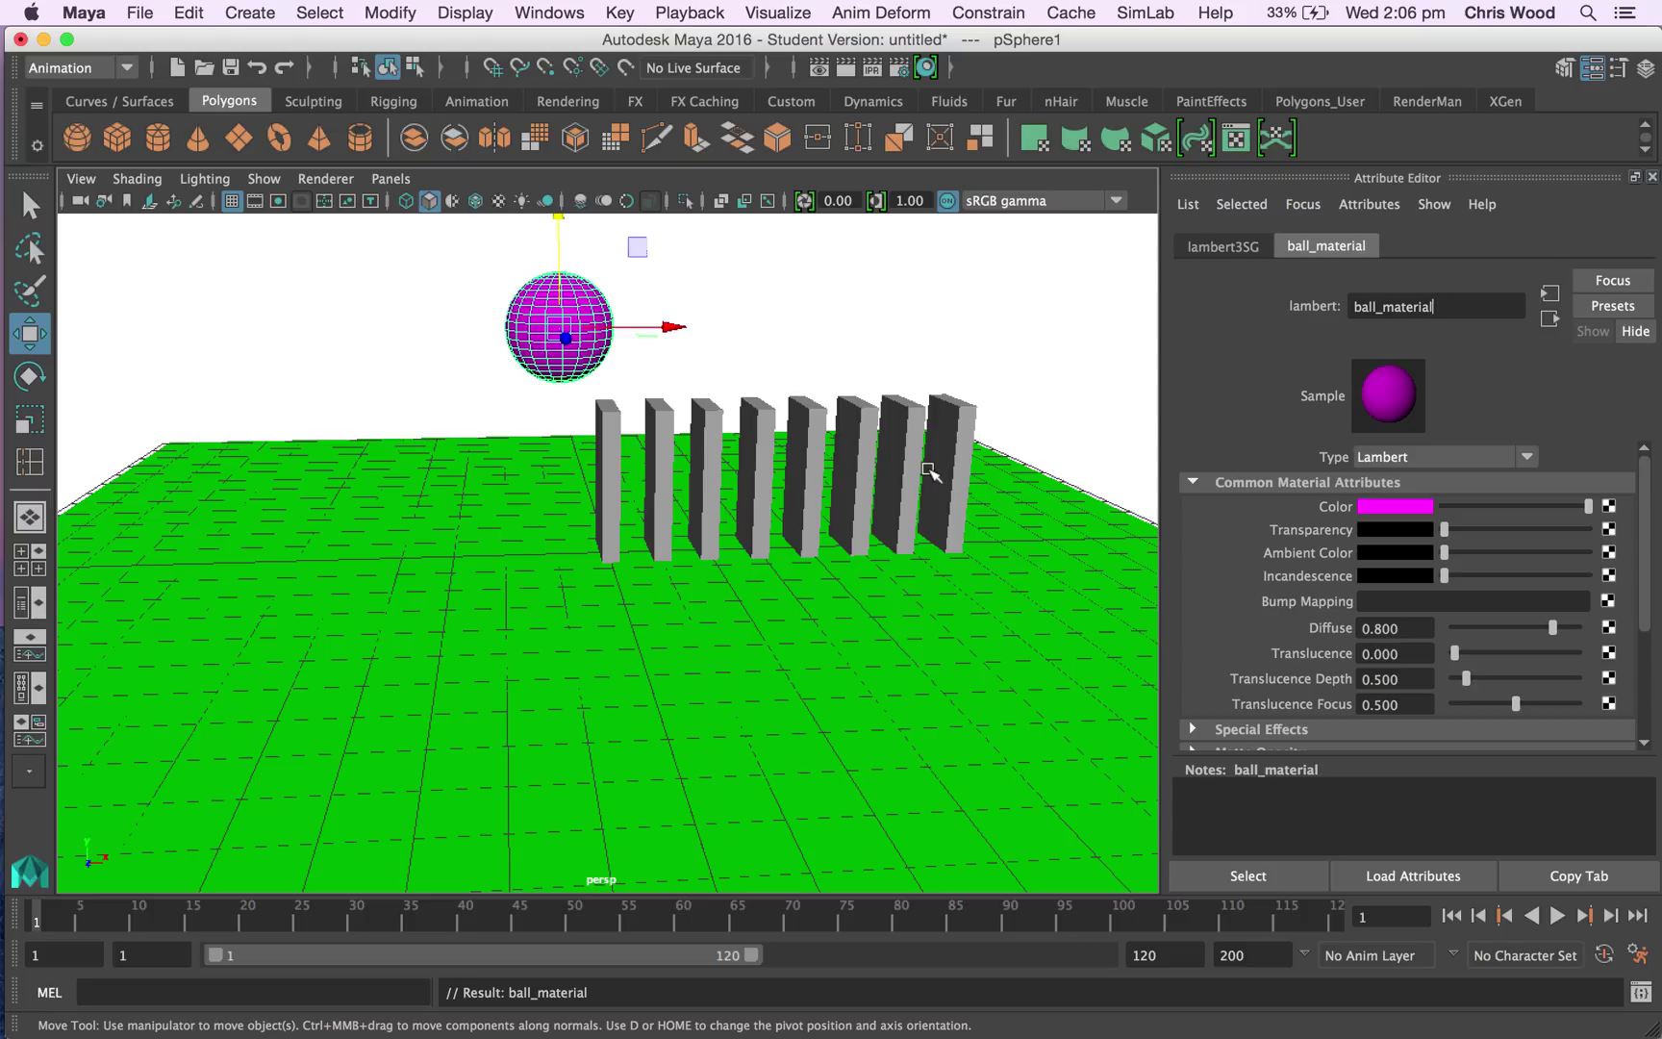
- Clear the selection and orbit around the dominoes
click(195, 284)
key(q)
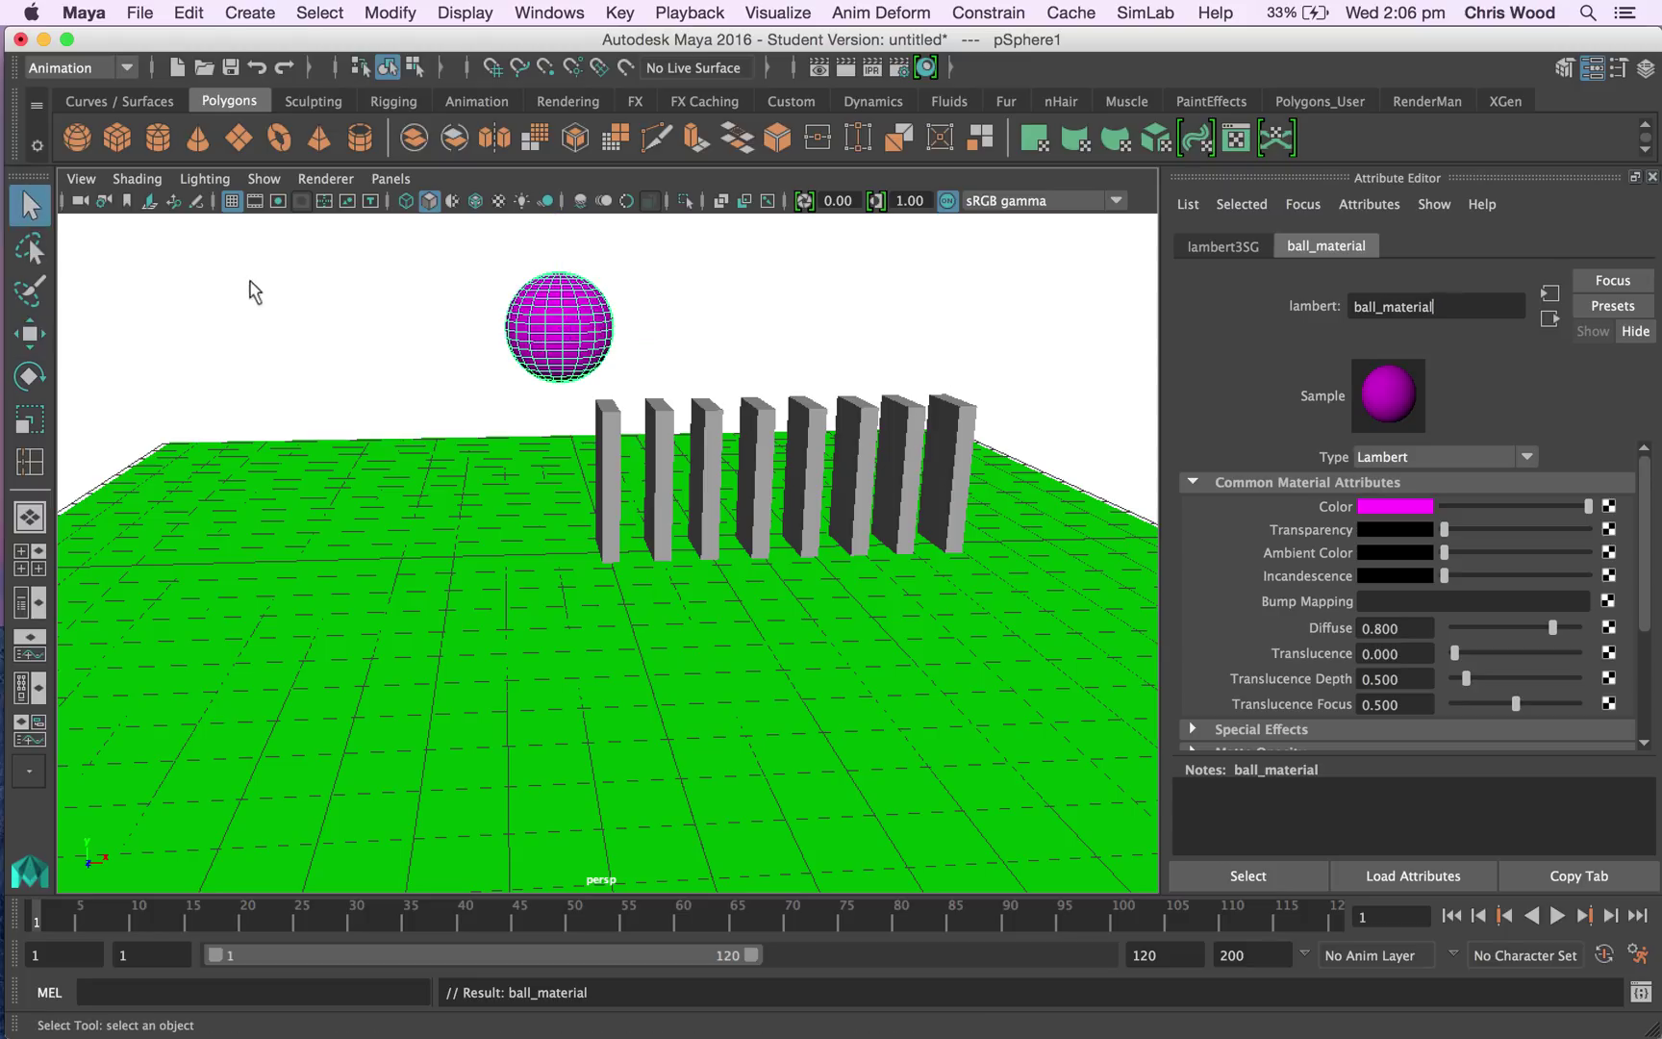
click(256, 290)
mouse_move(547, 496)
alt+mouse_down()
mouse_move(497, 533)
mouse_move(559, 530)
alt+mouse_up()
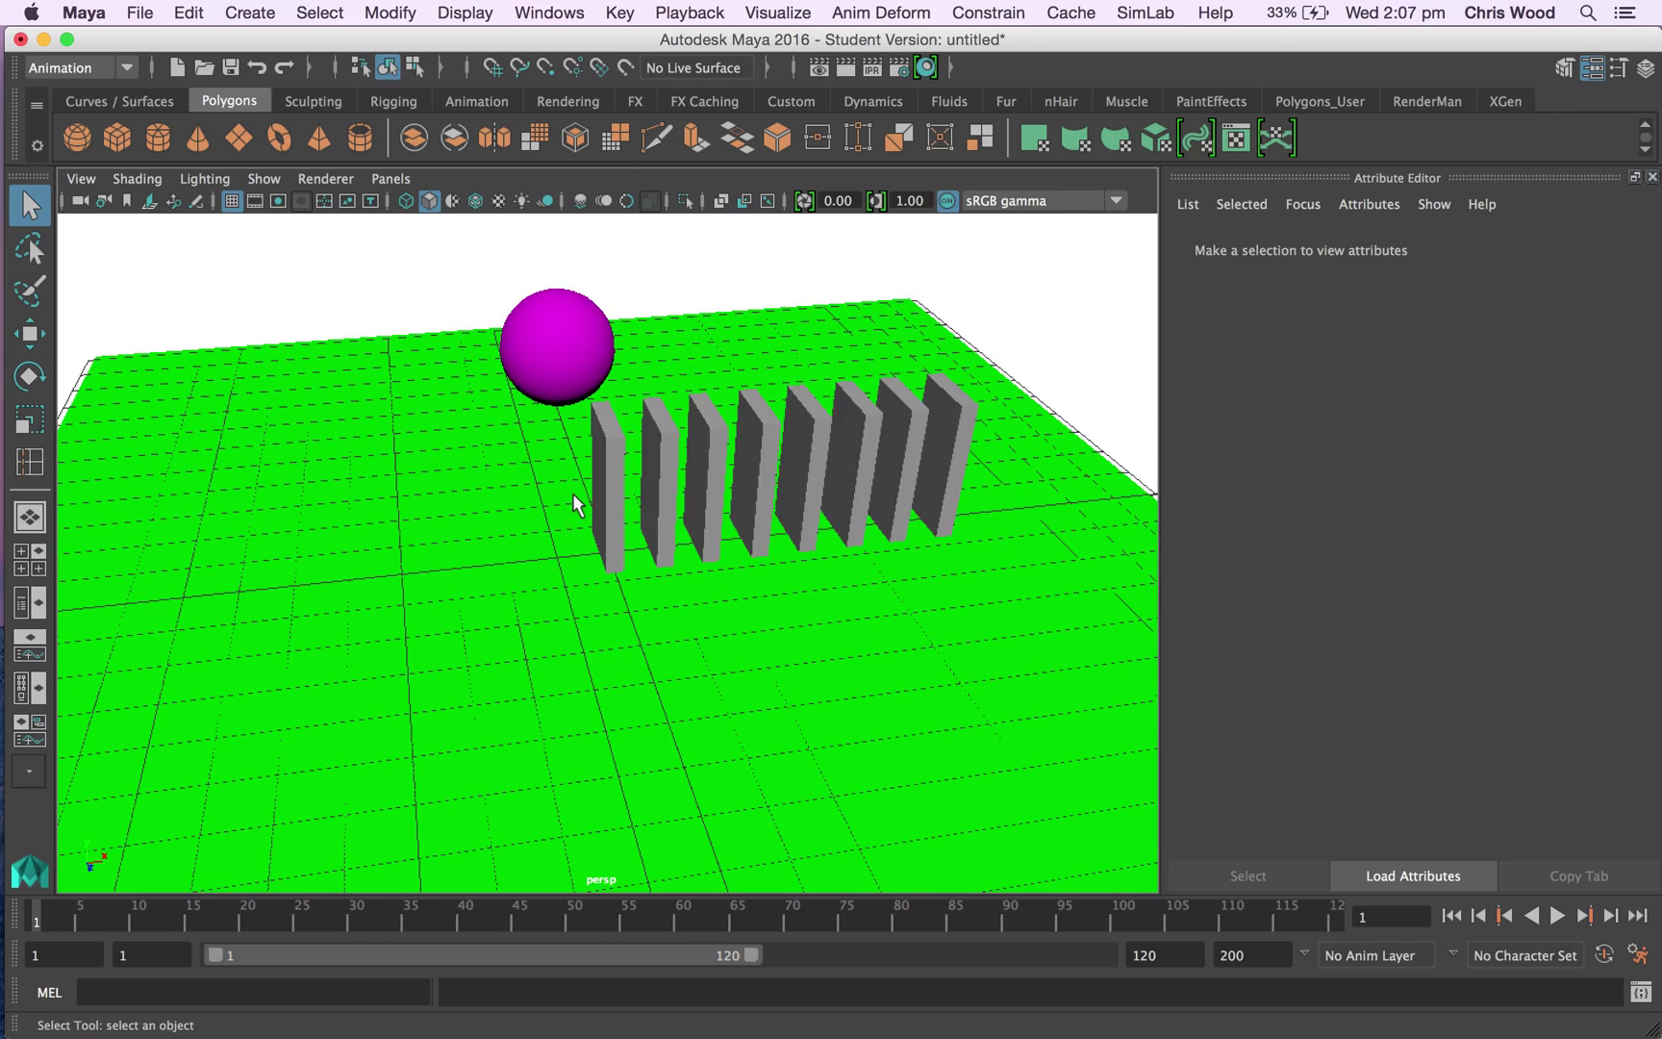
scroll(572, 492, down, 3)
scroll(572, 492, up, 3)
- Select the ground plane and switch the menu set to Modeling, then to FX
click(447, 660)
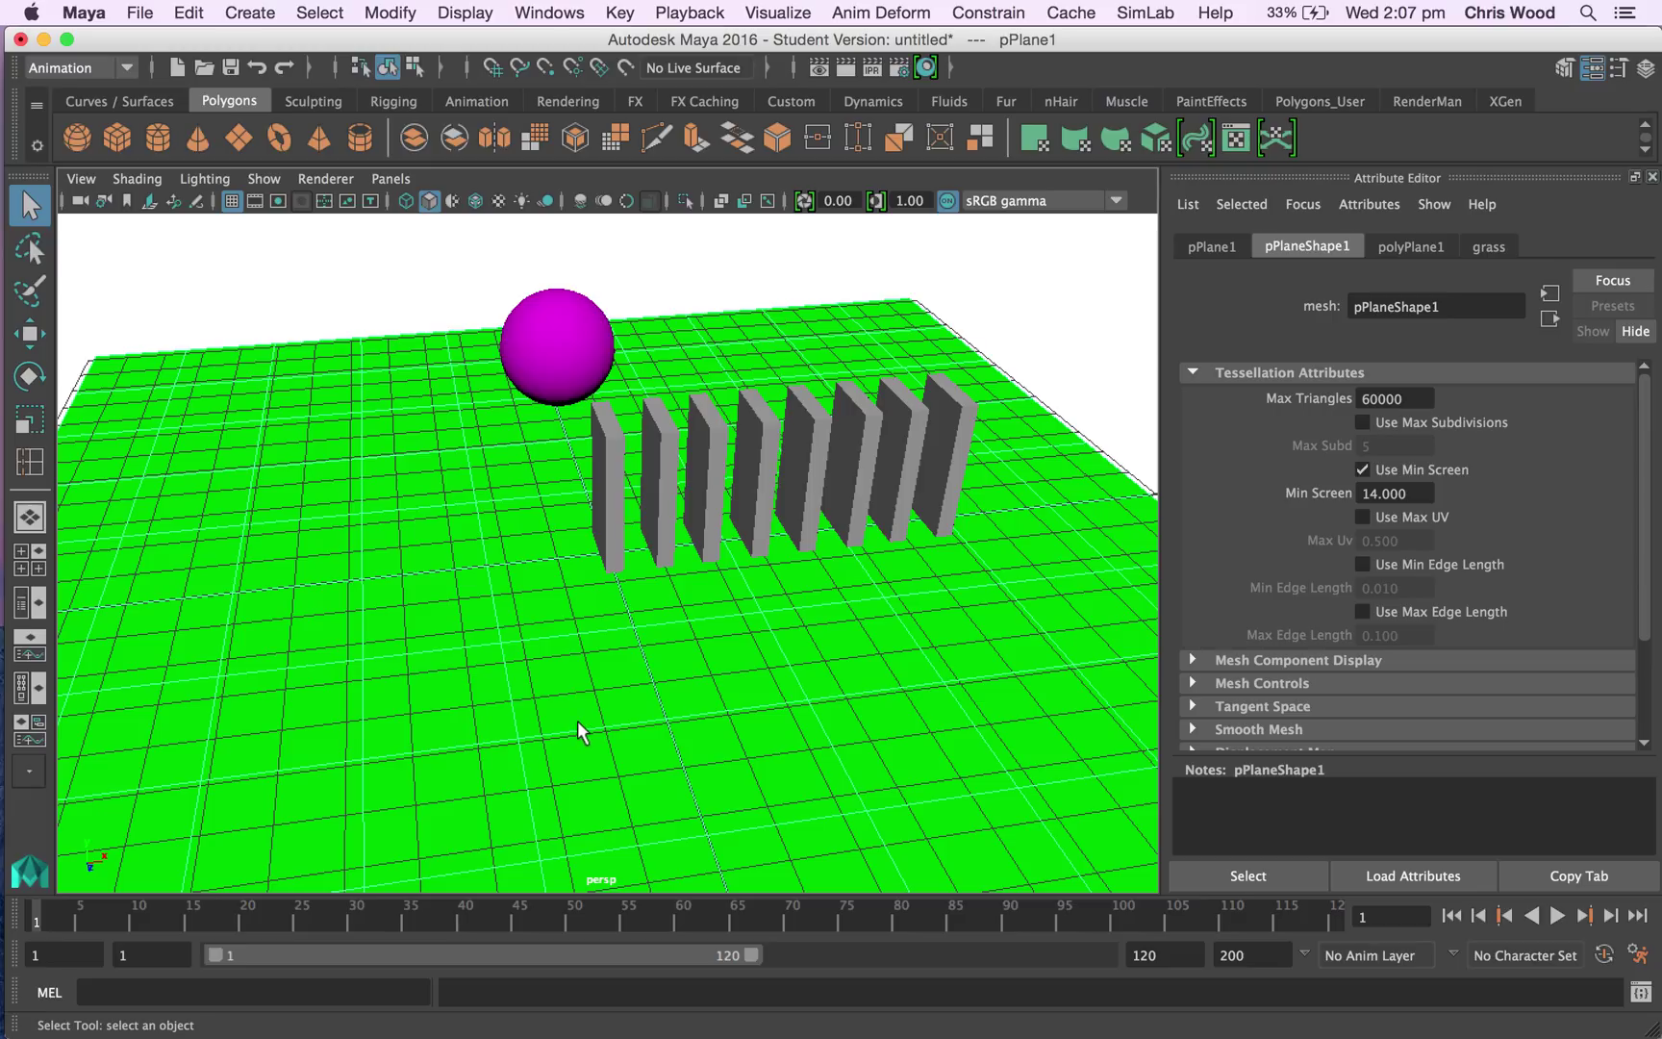
click(125, 66)
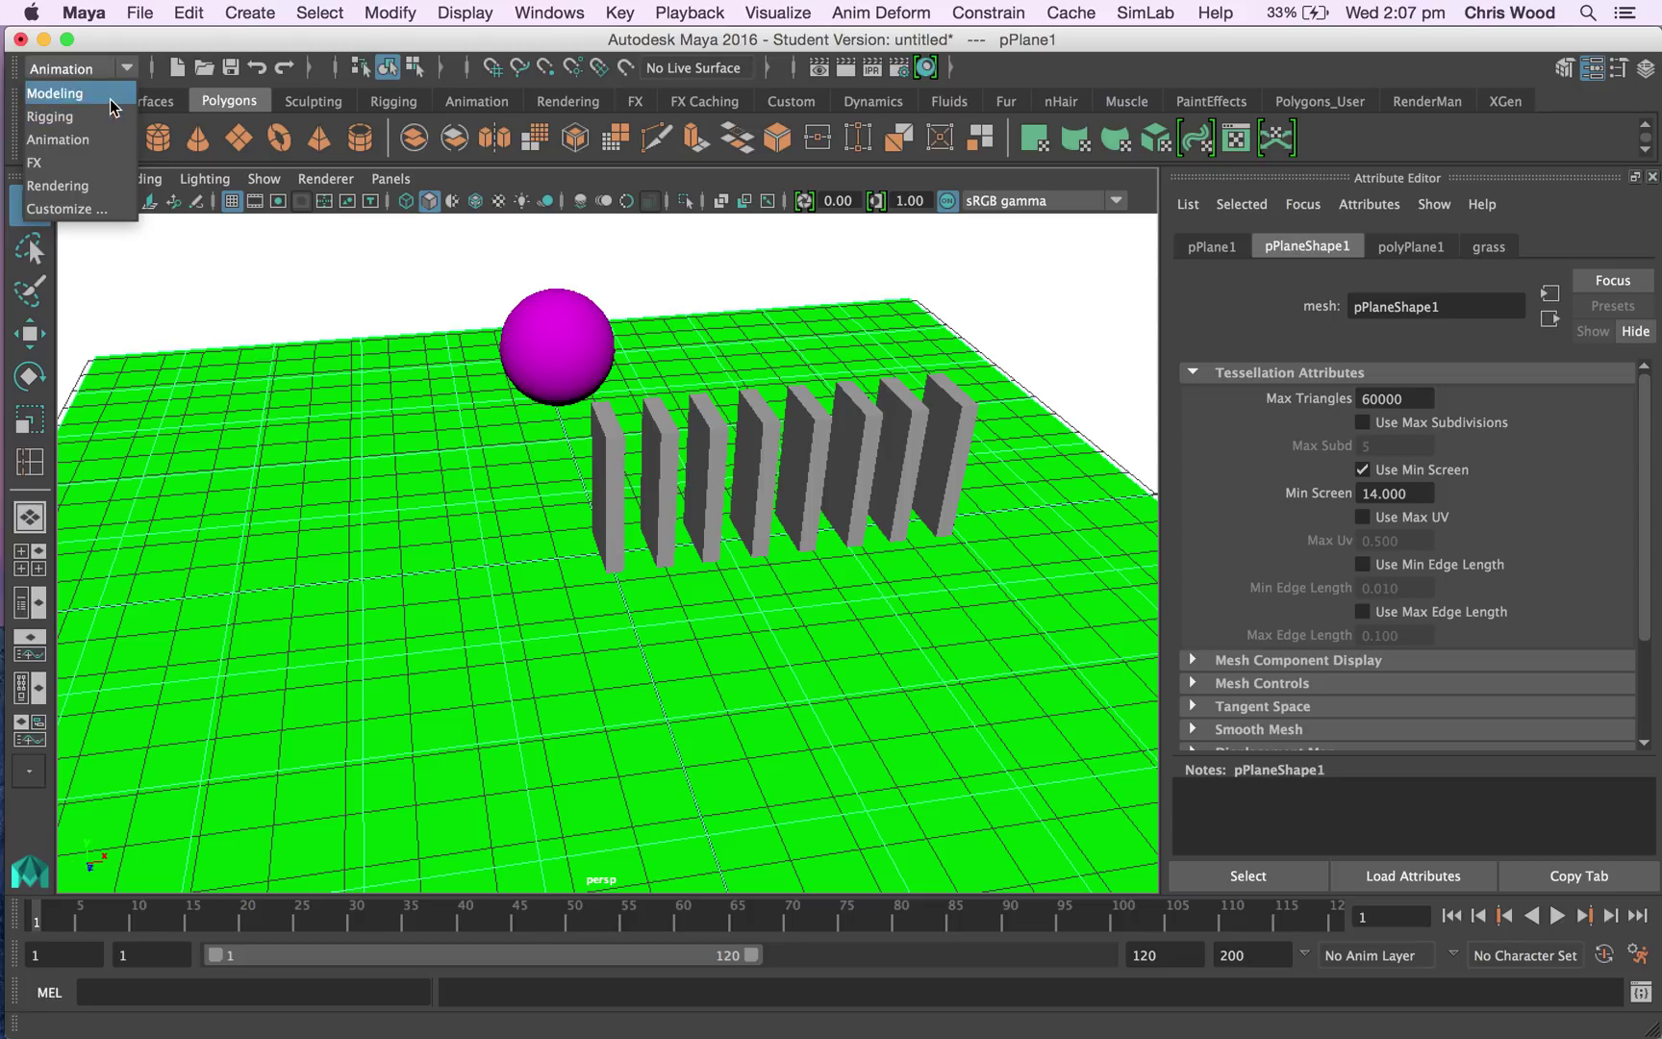
click(110, 98)
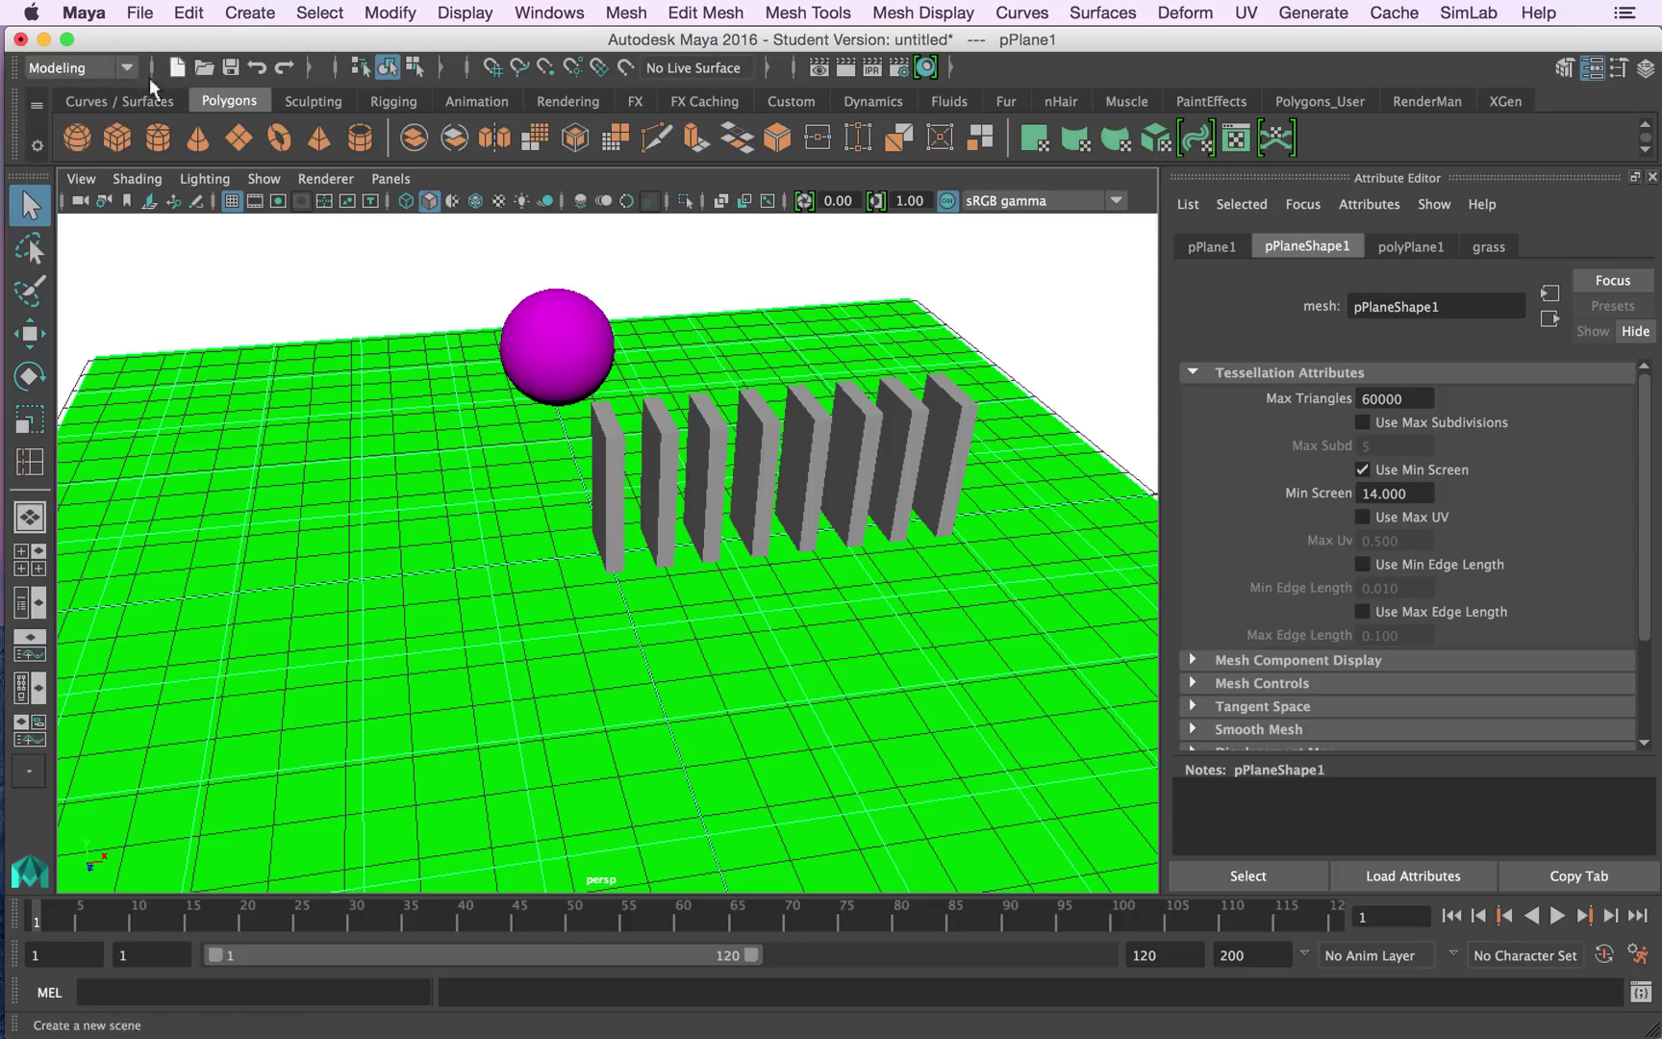
click(117, 63)
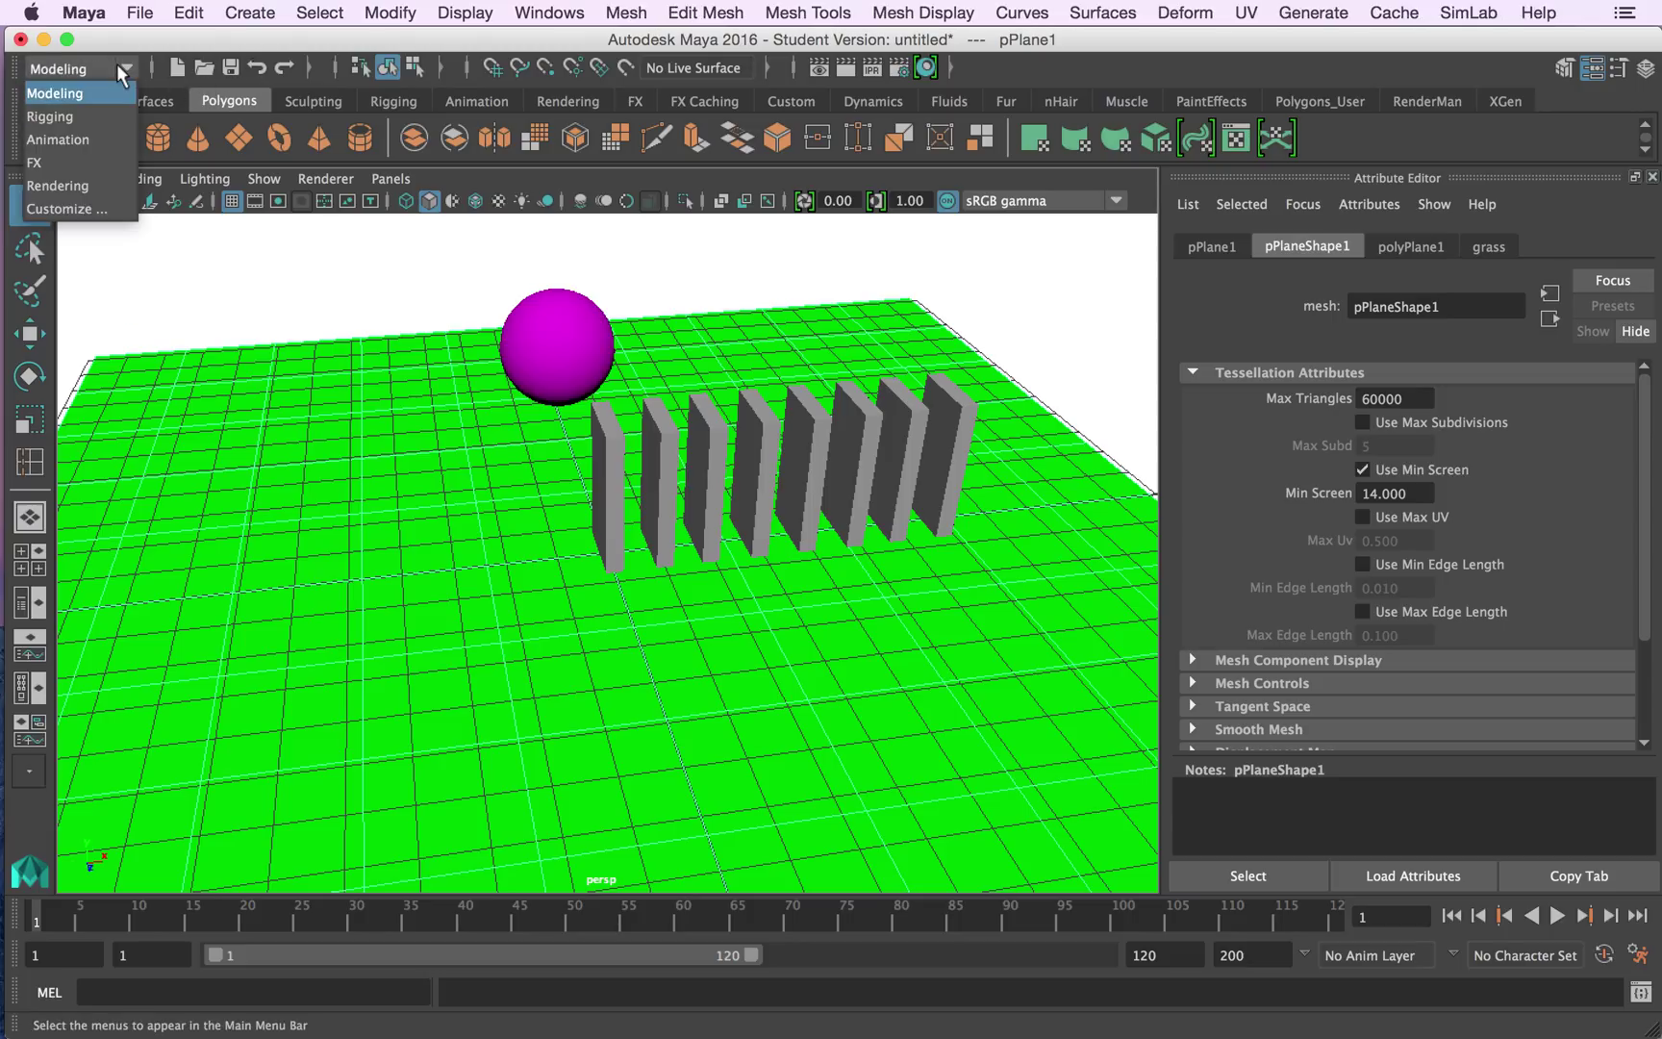
click(90, 159)
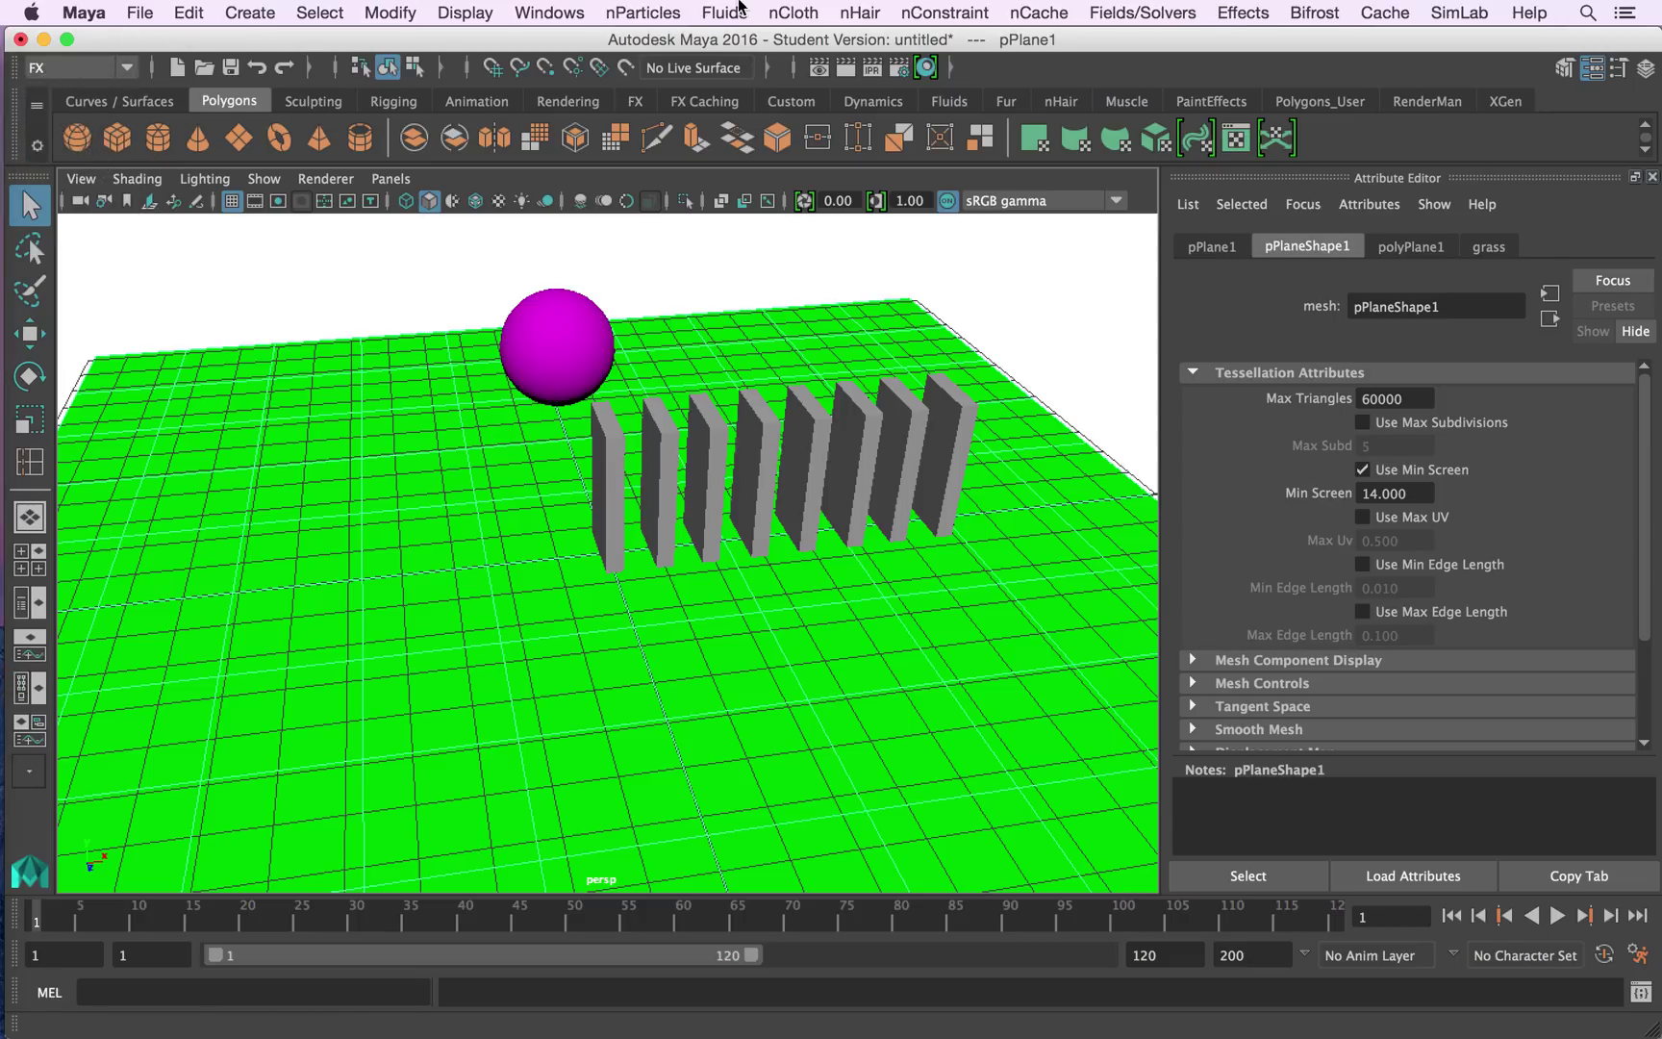
- Make the ground plane a passive rigid body via Fields/Solvers
click(1136, 15)
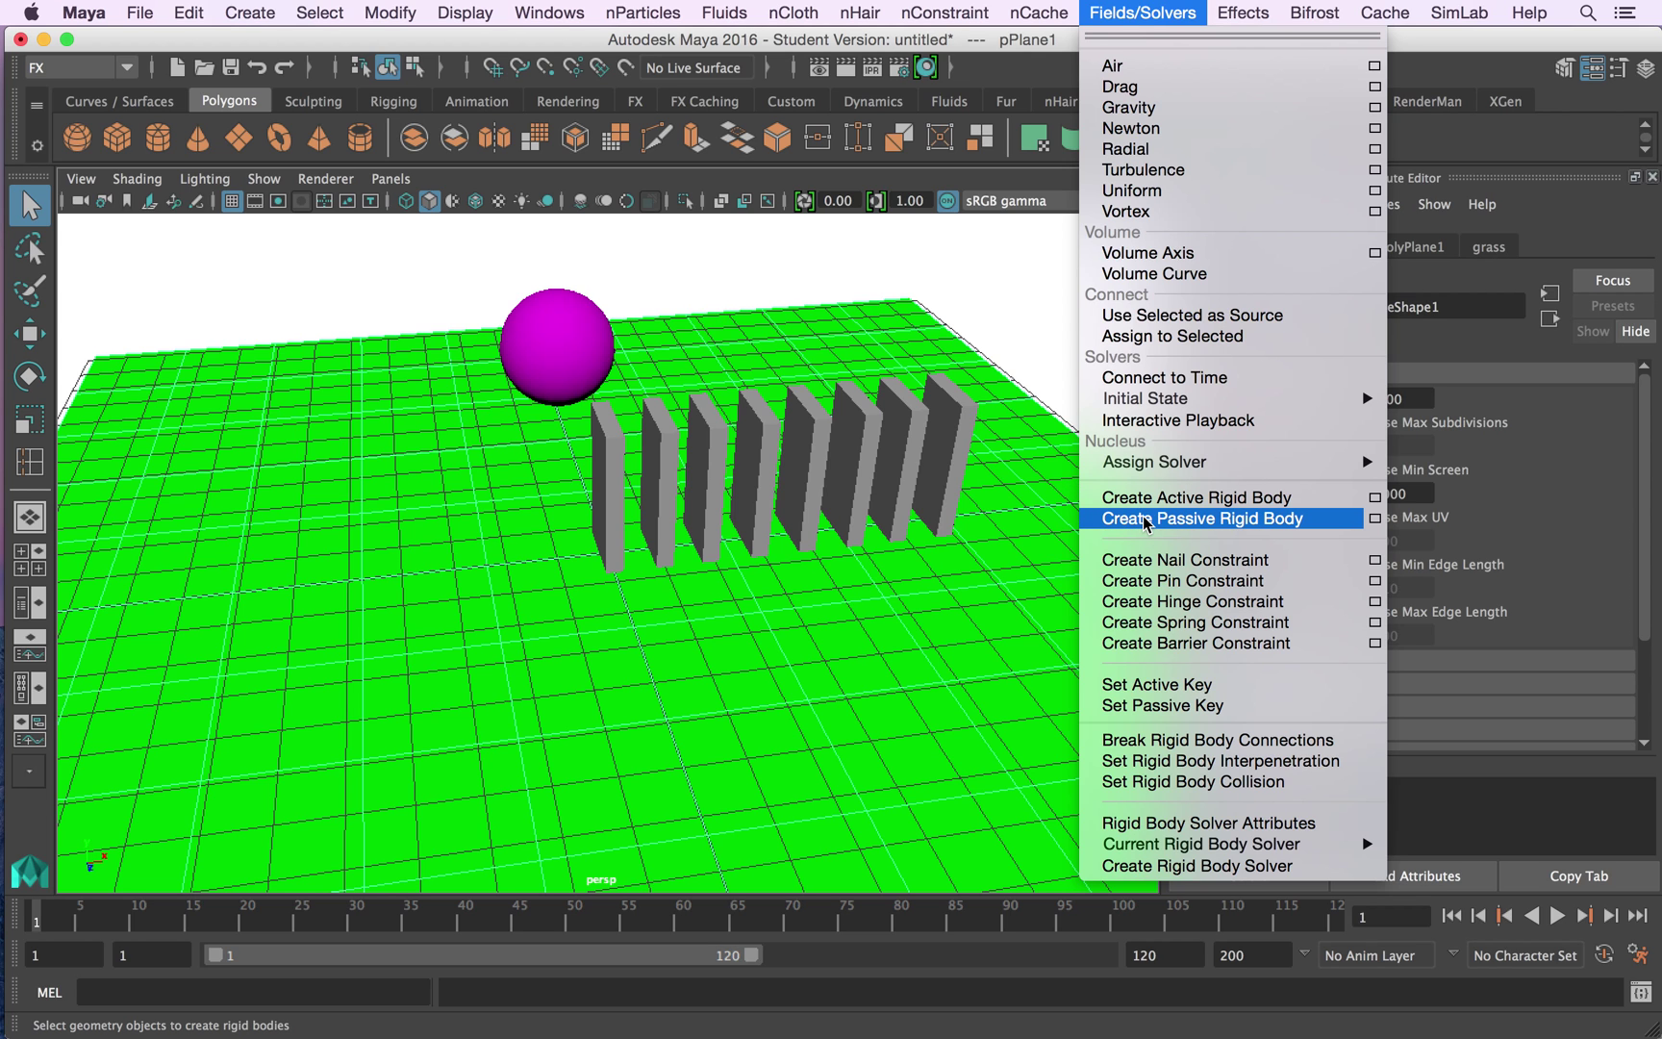
click(1145, 521)
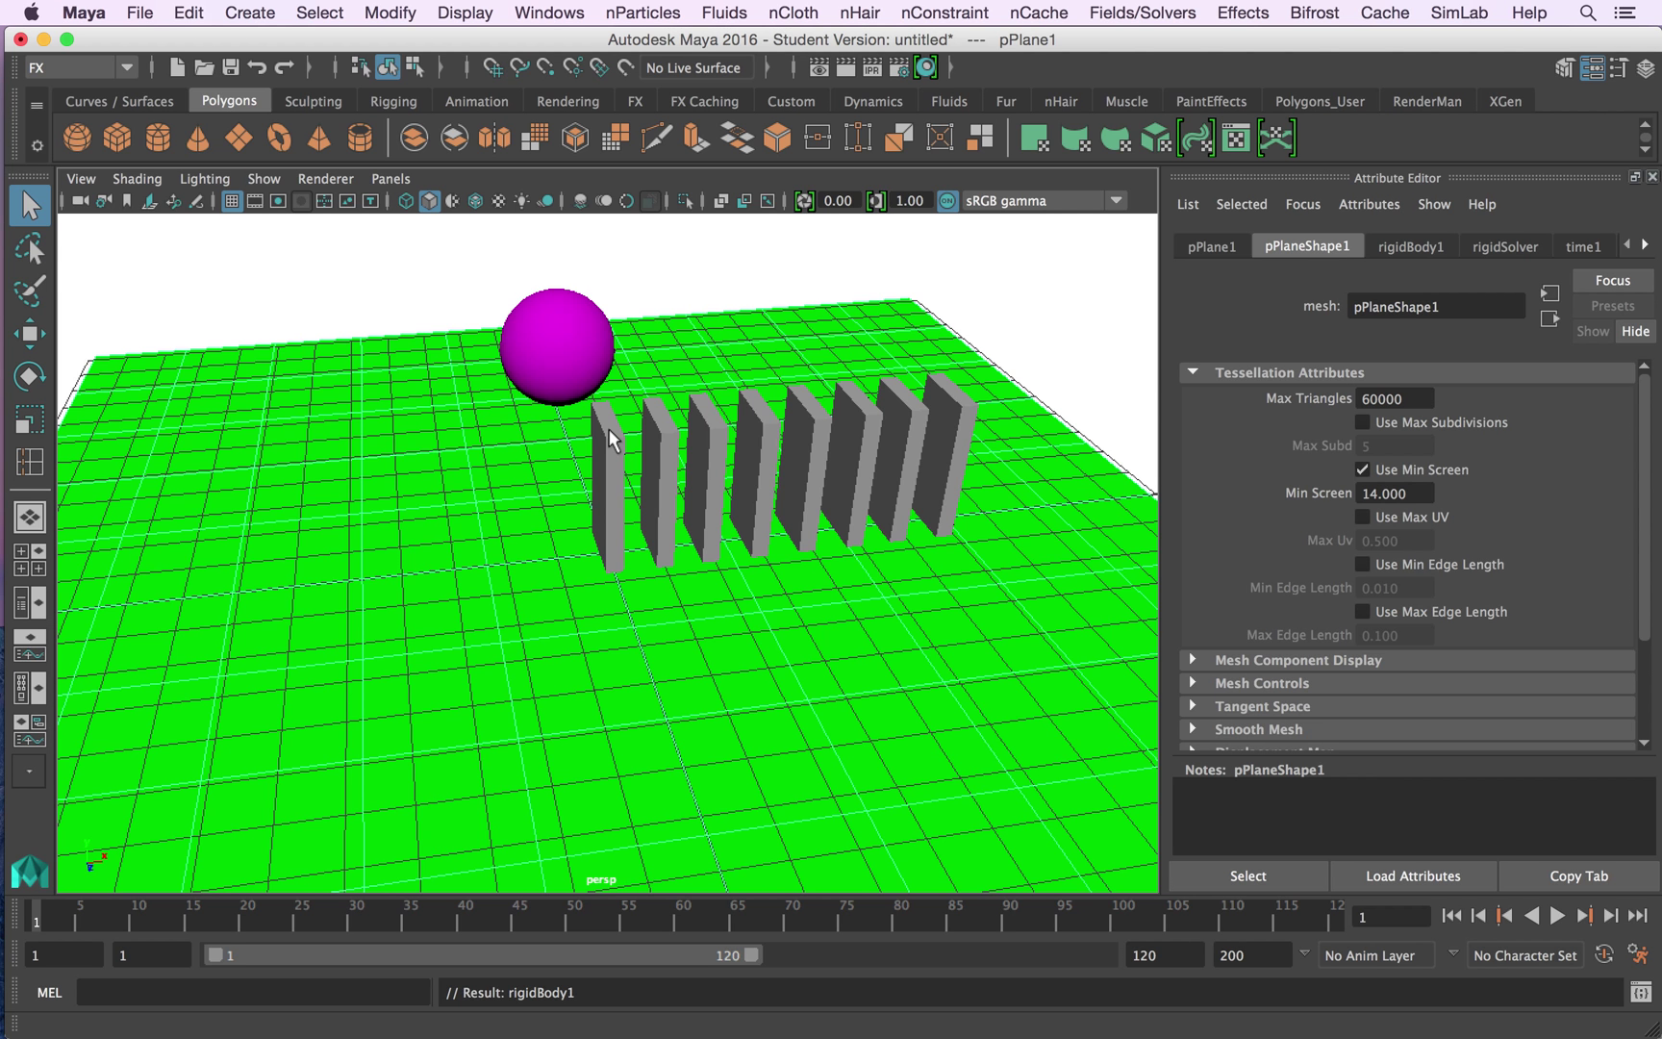
- Select all eight dominoes and make them active rigid bodies
alt+drag(664, 623, 629, 572)
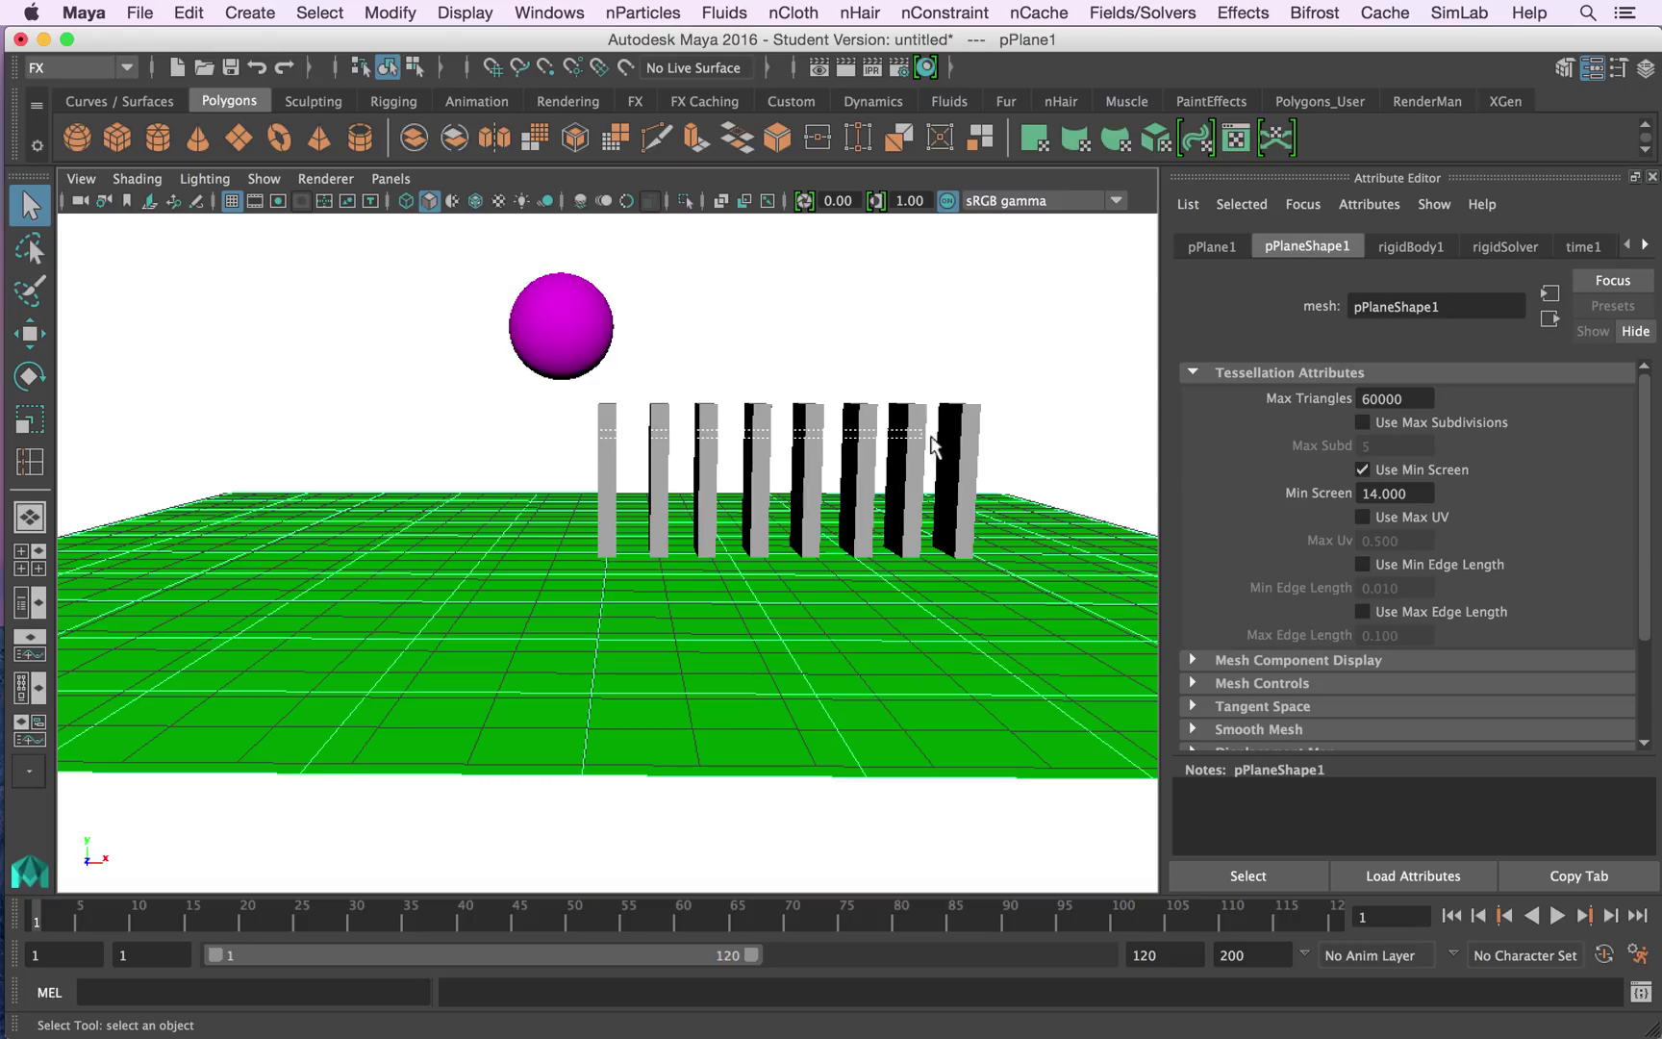
key(Up)
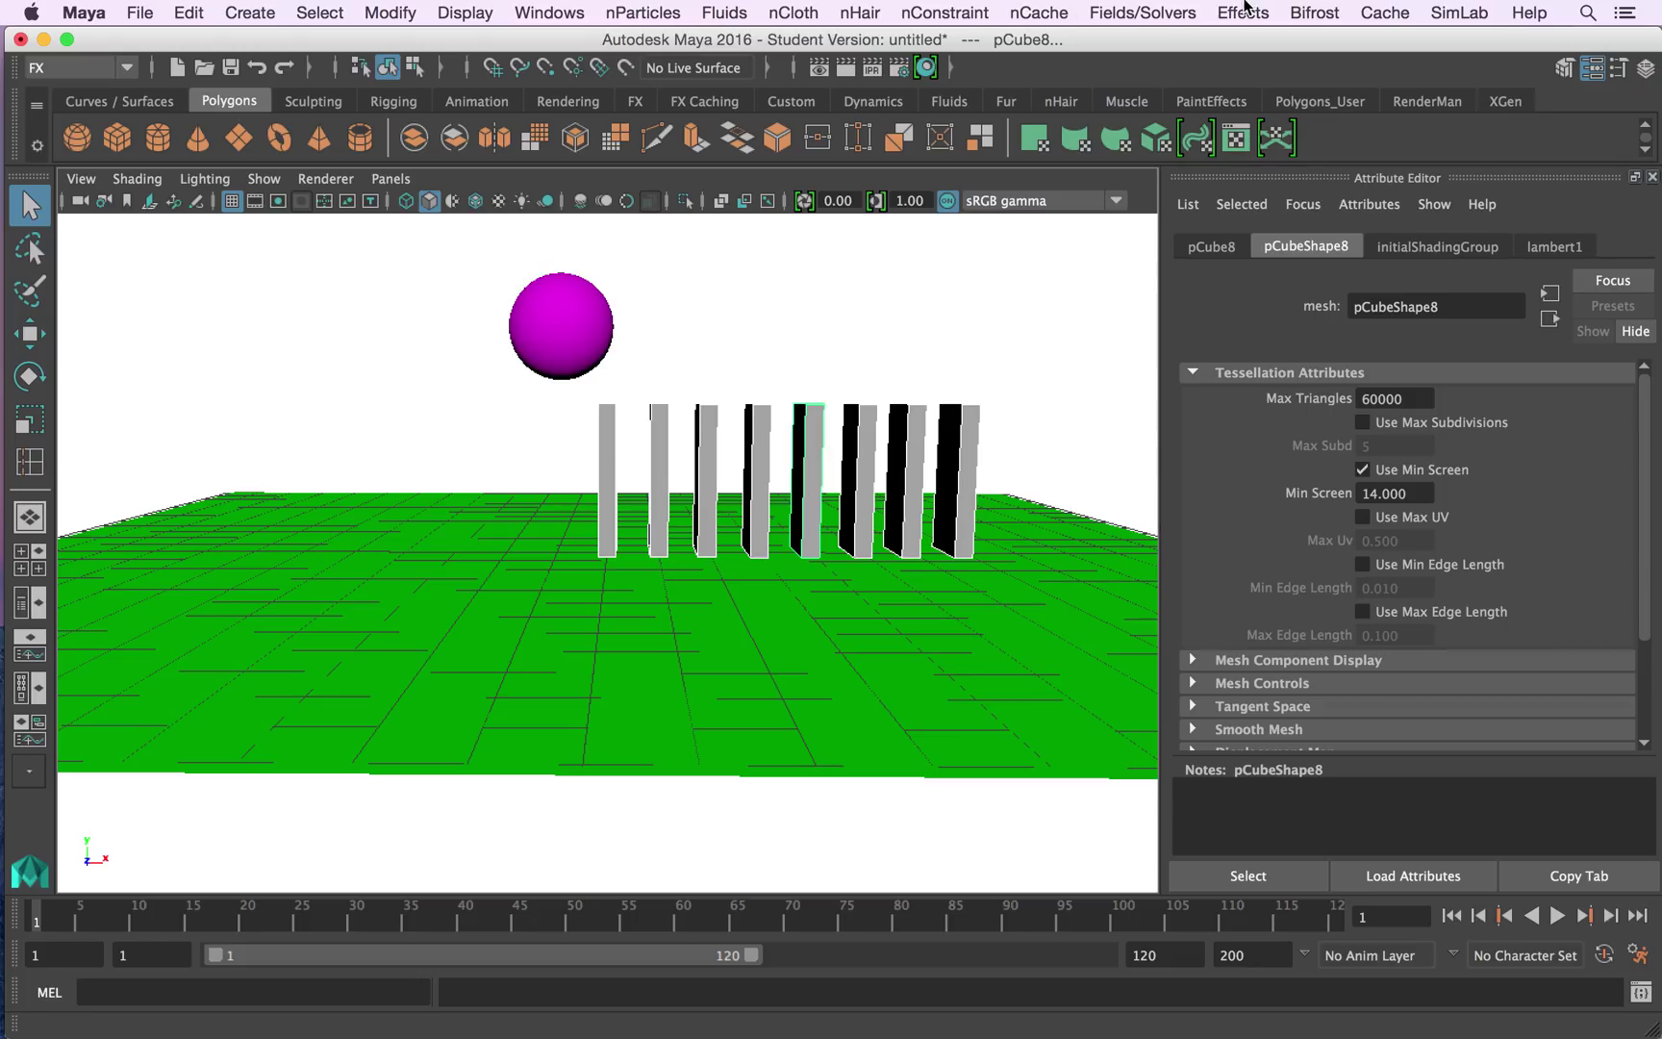
click(1149, 10)
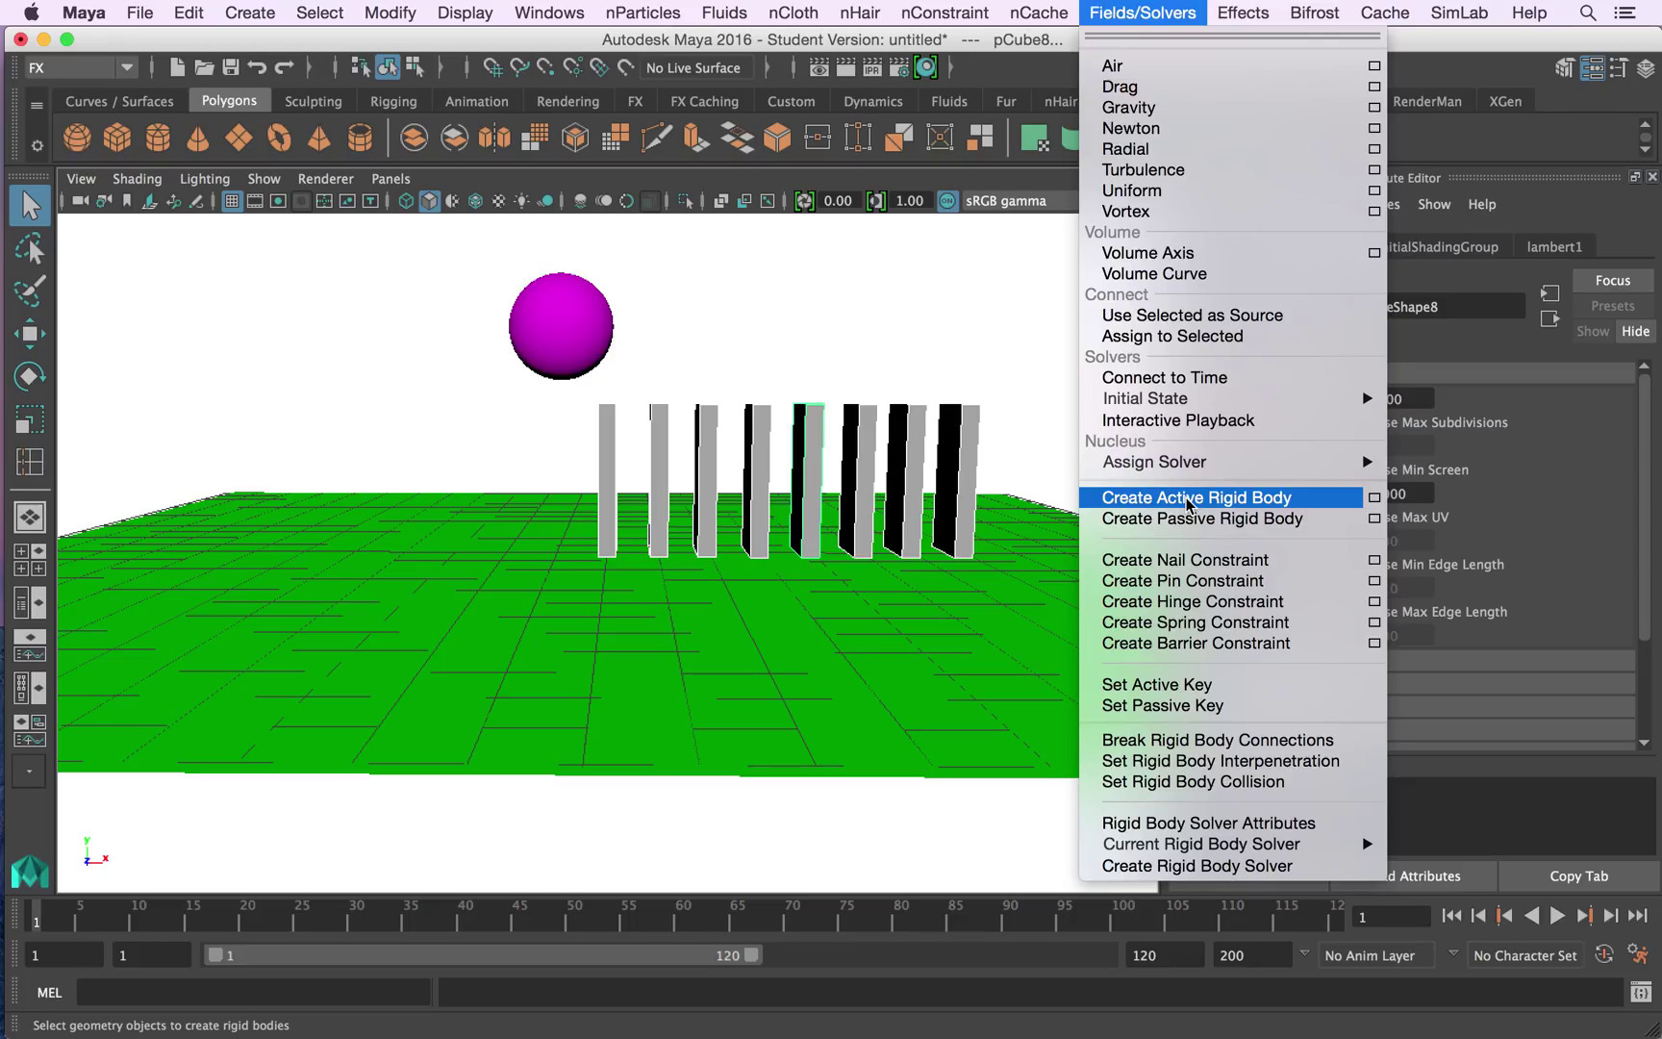
click(1186, 499)
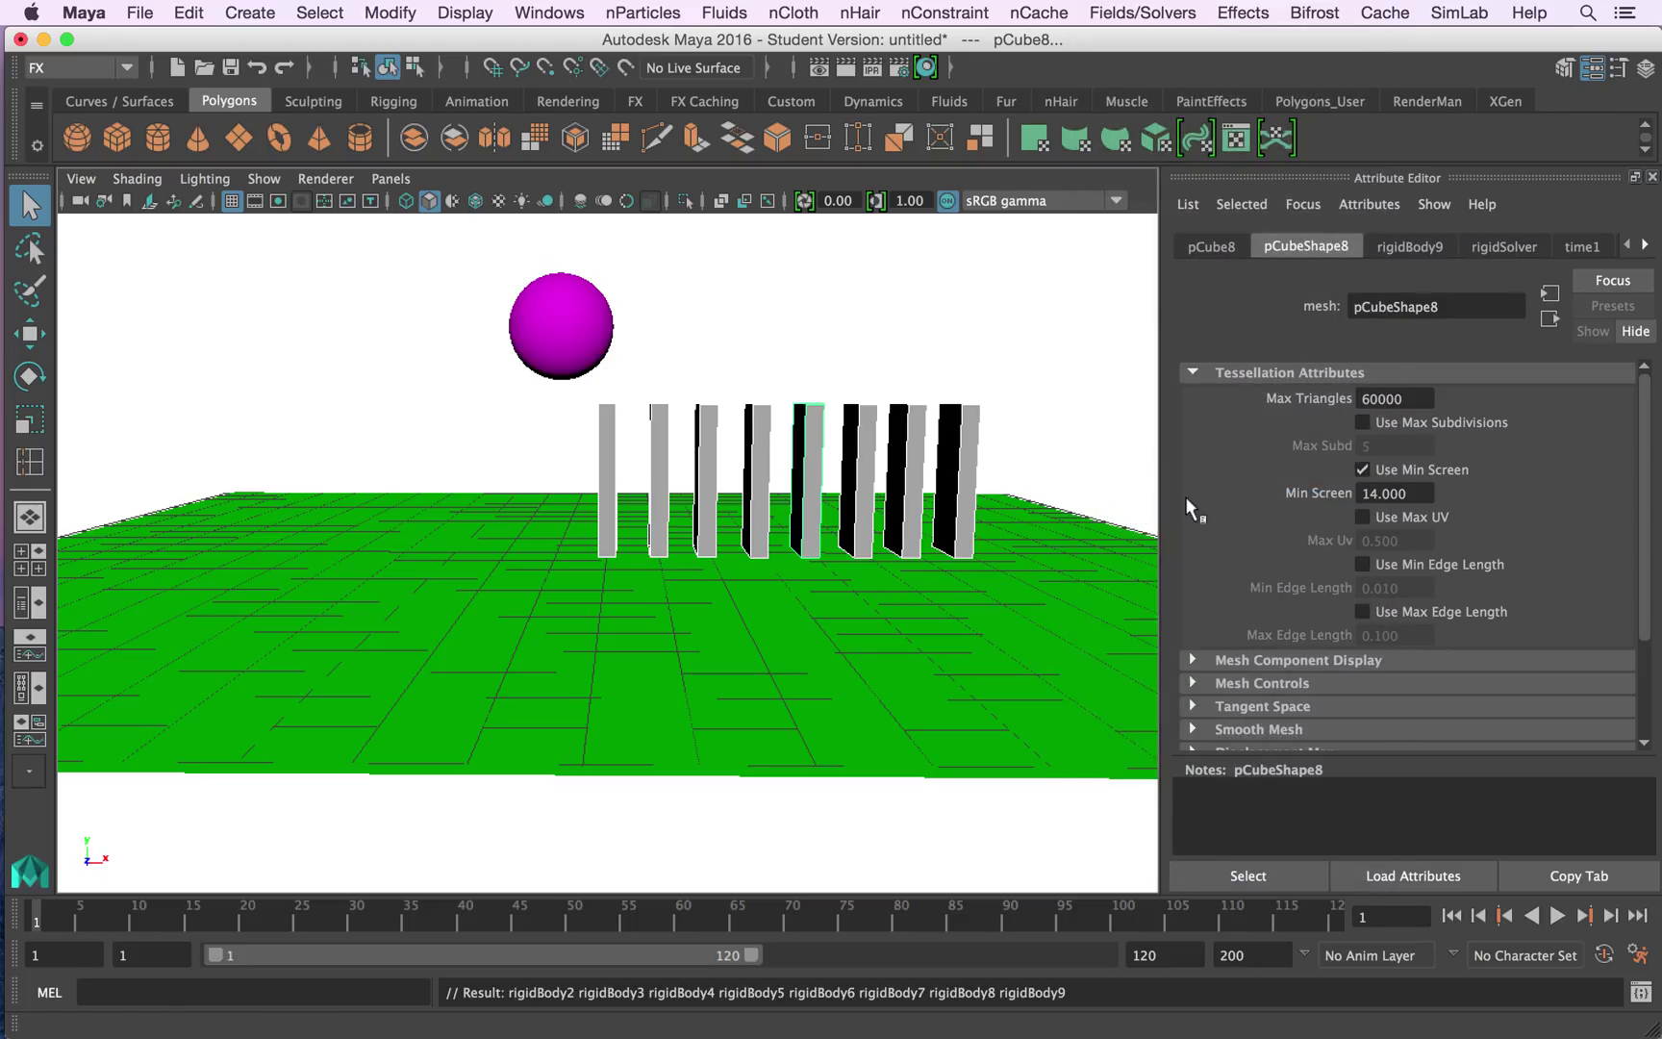
- Add a gravity field acting on the dominoes
click(1127, 12)
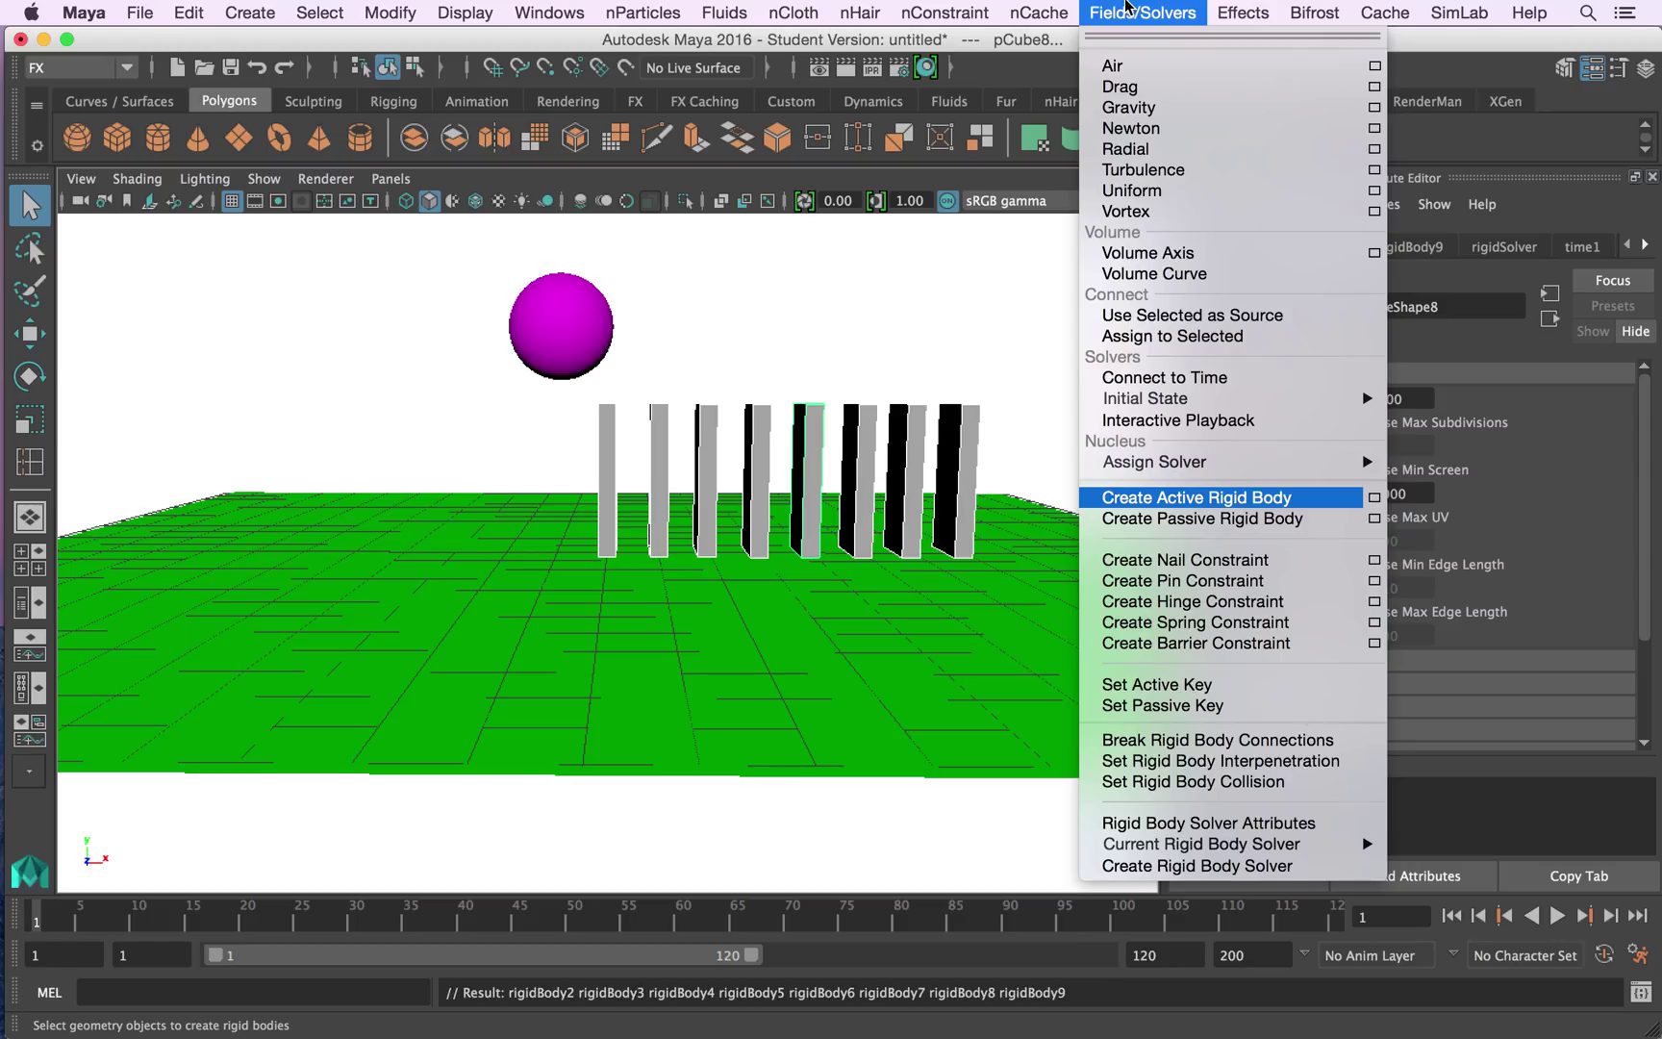
click(1149, 108)
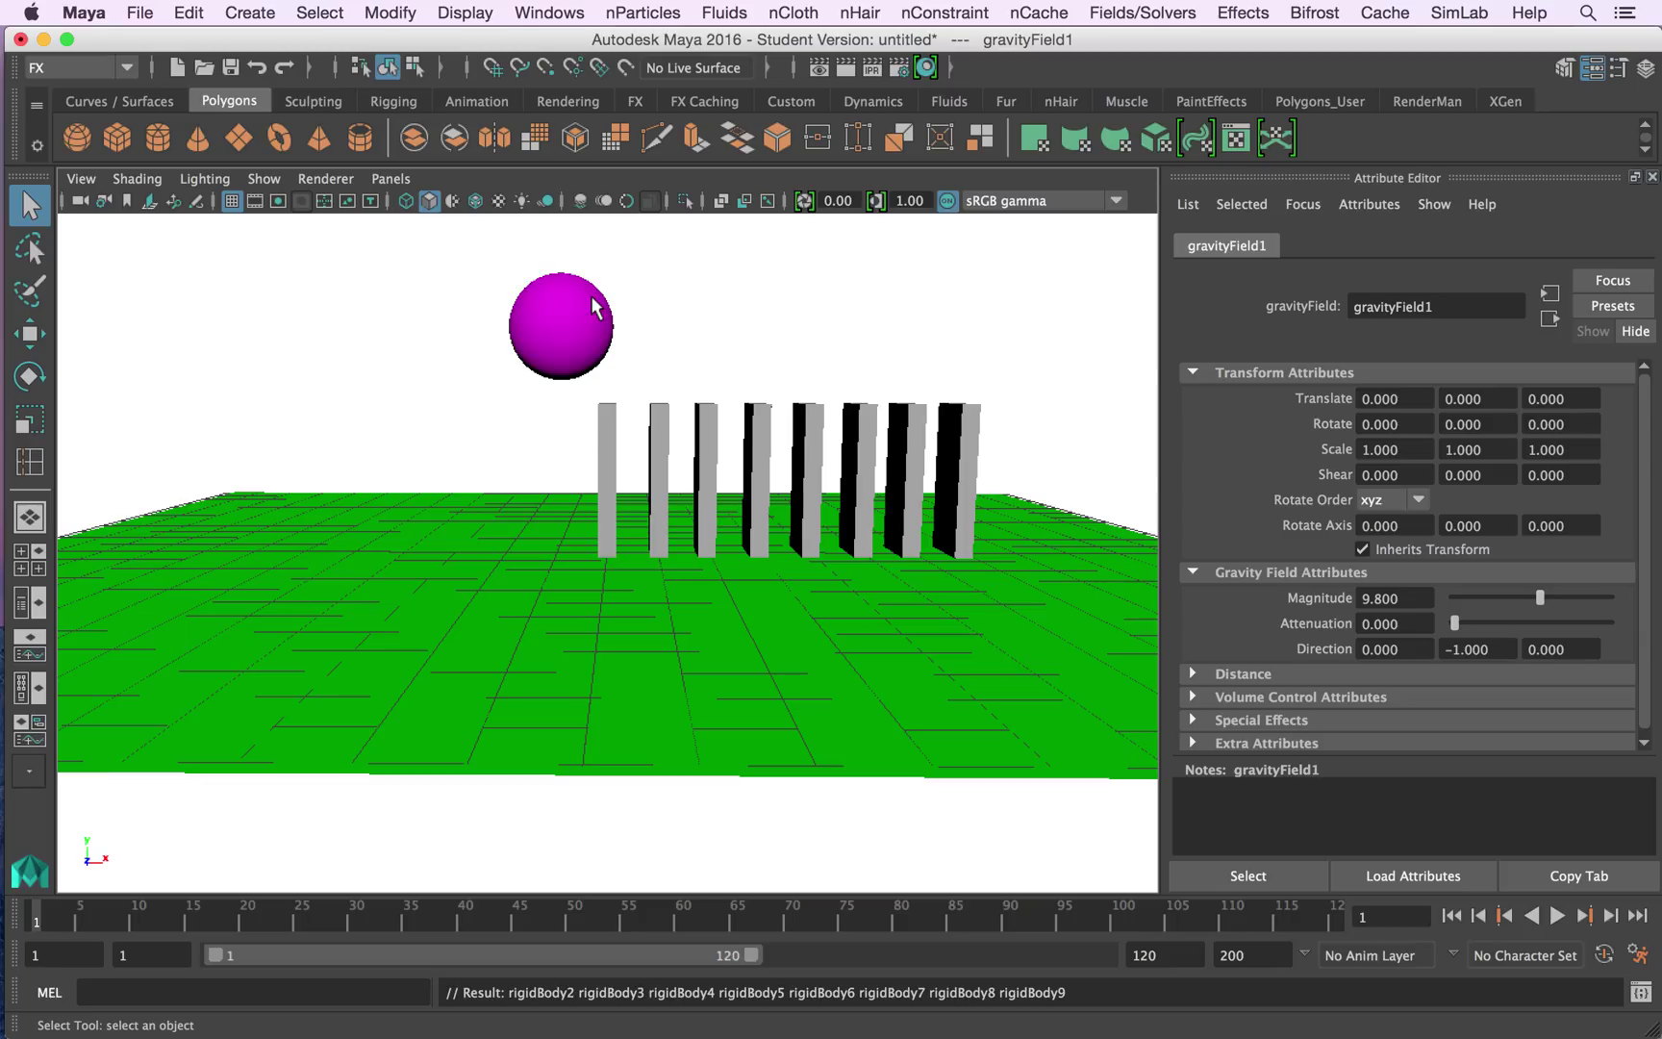
- Make the pink ball an active rigid body and add a gravity field to it
click(559, 319)
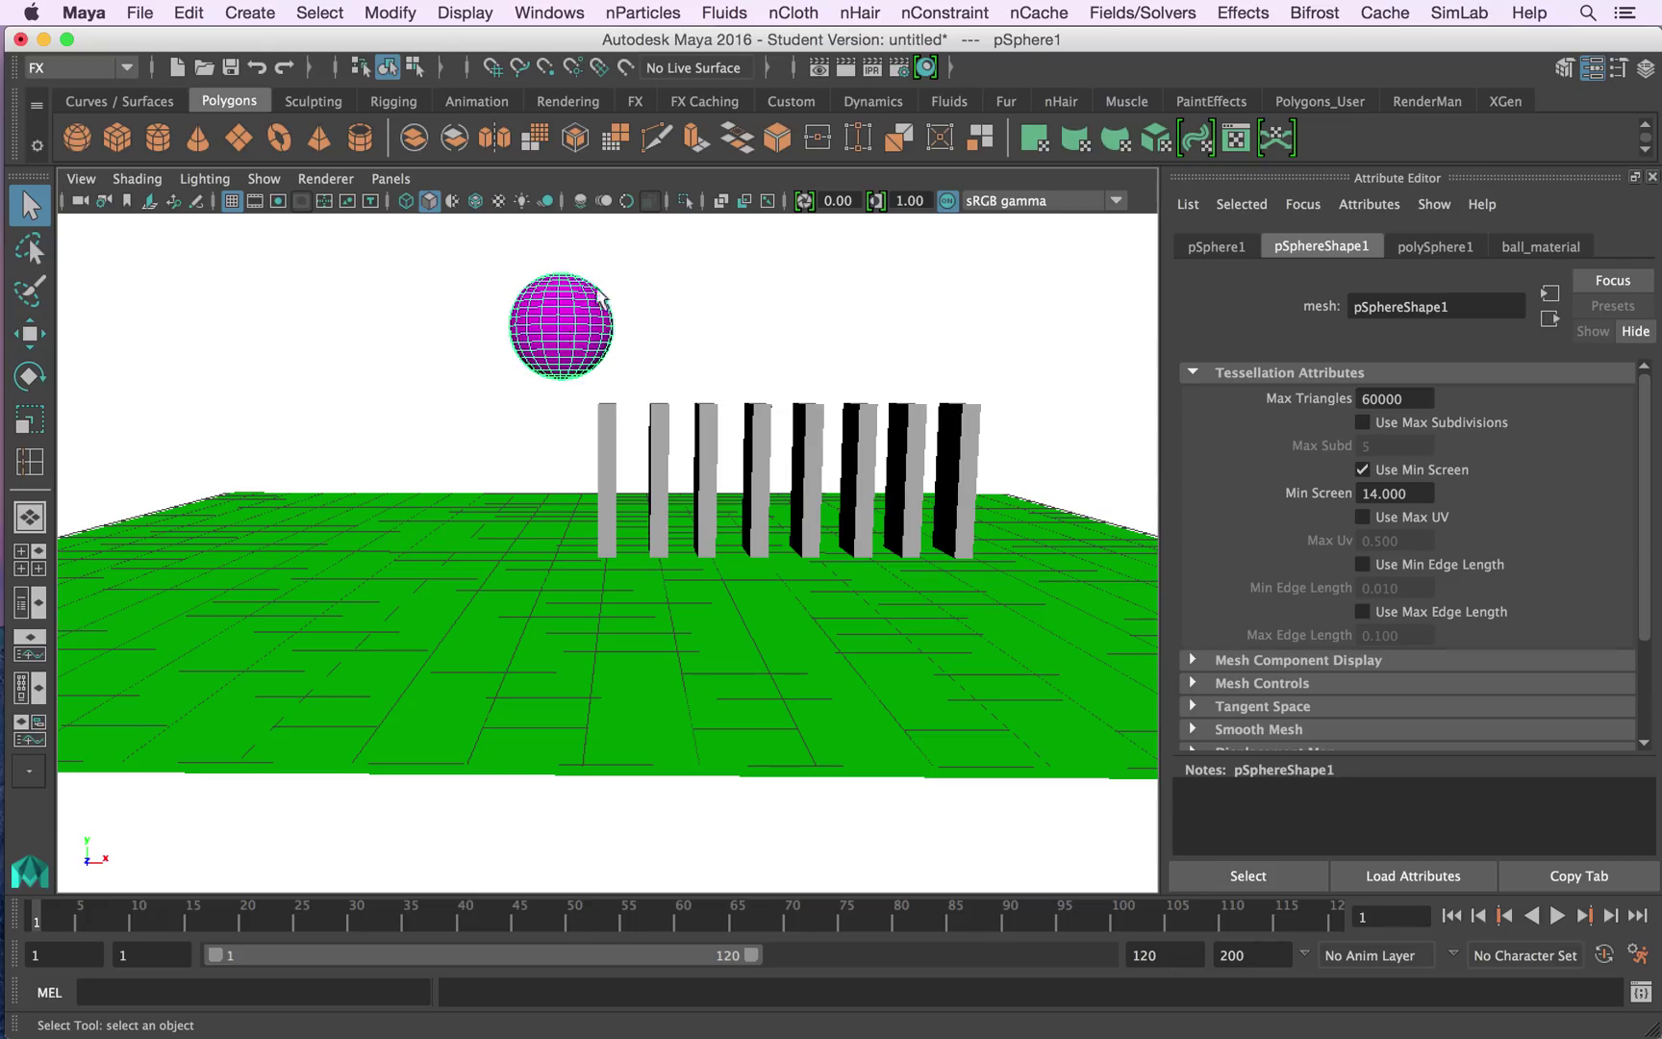
click(1139, 12)
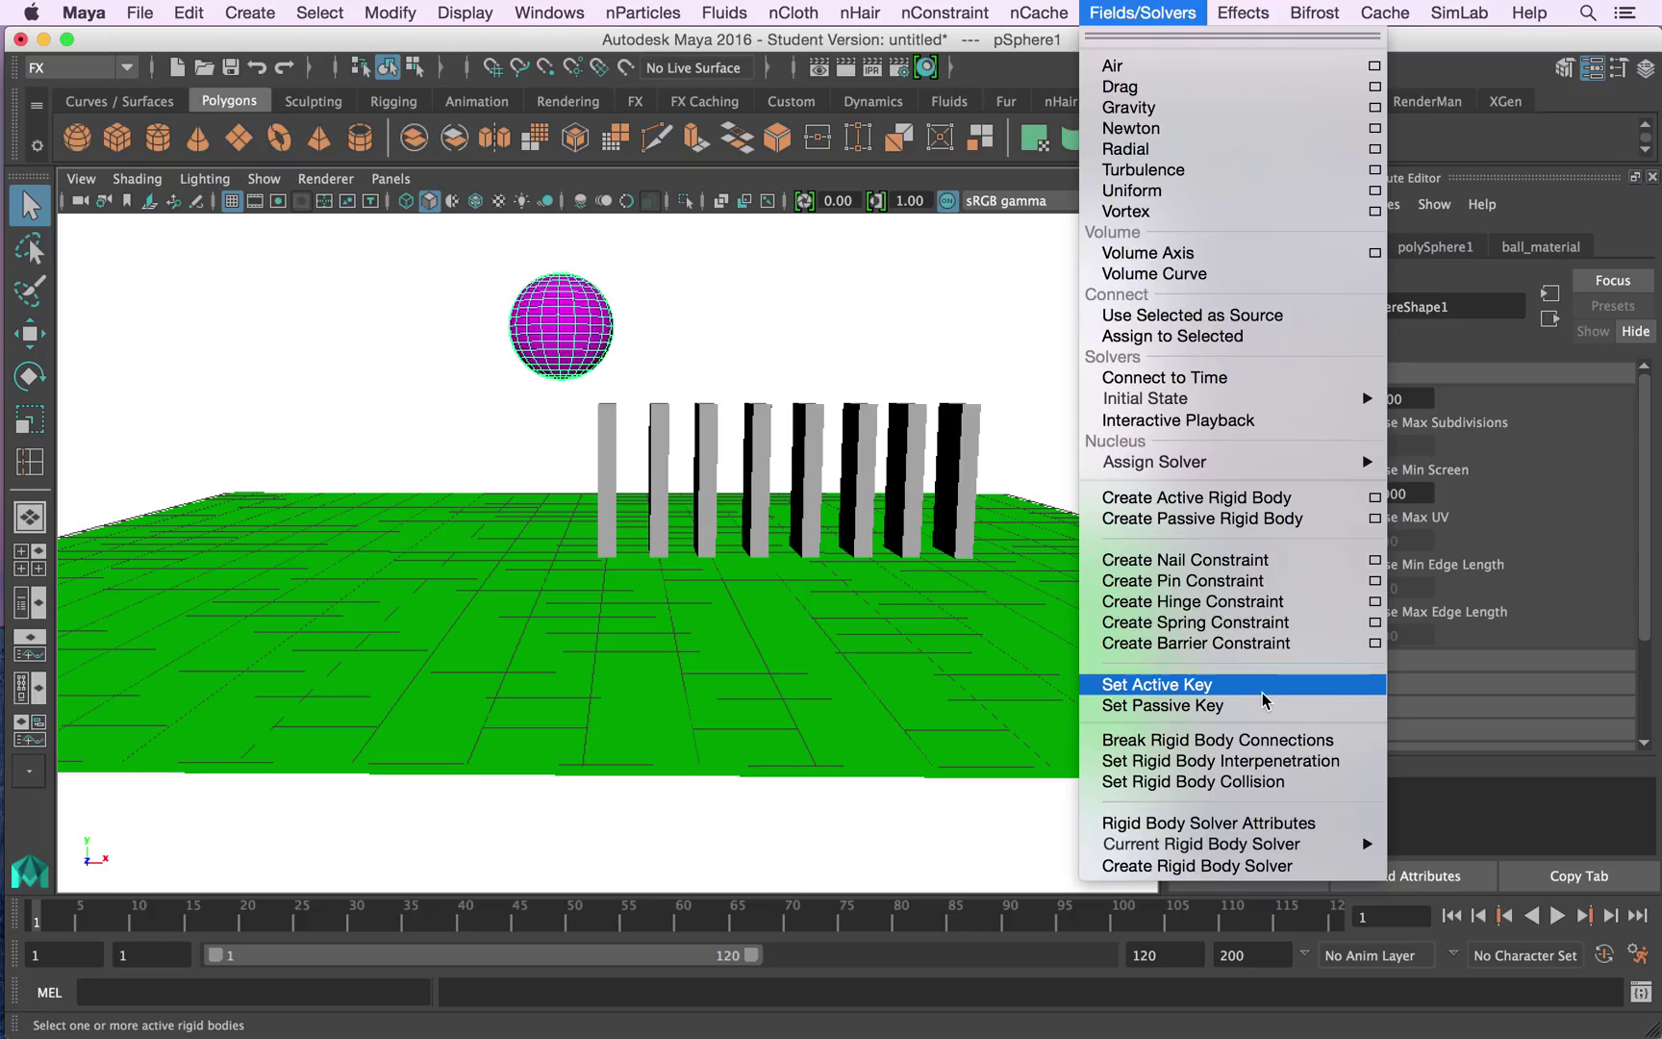
click(1217, 497)
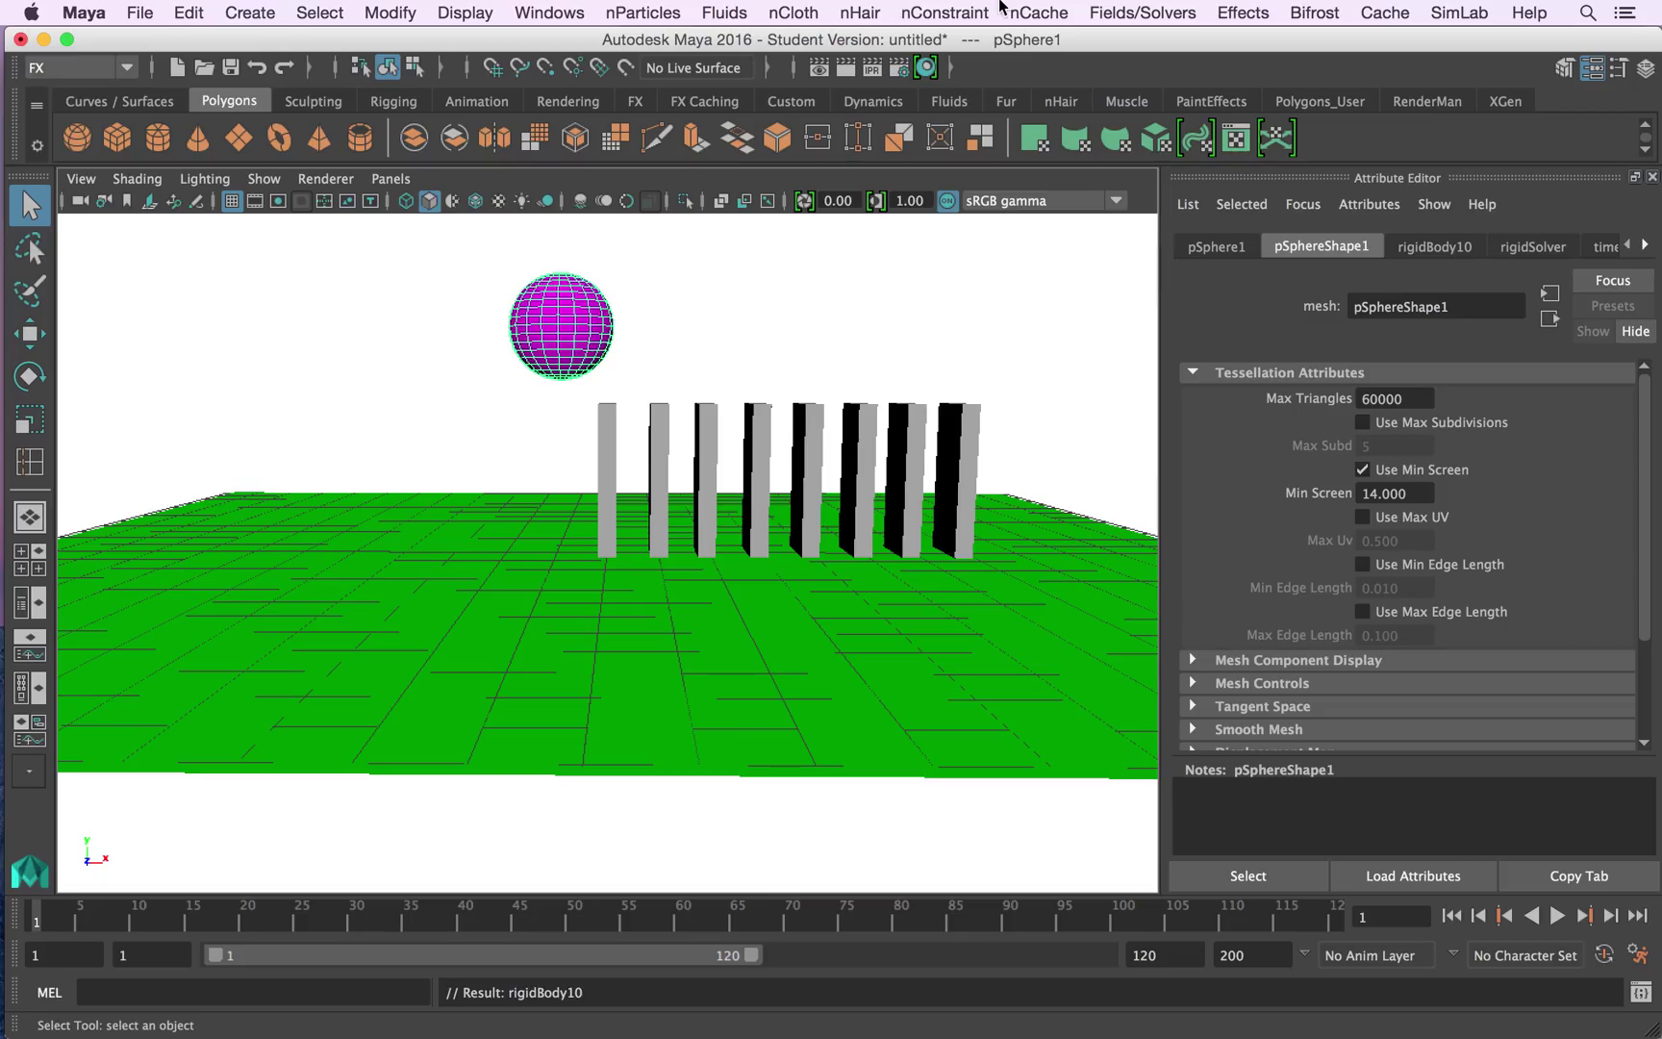
click(1154, 12)
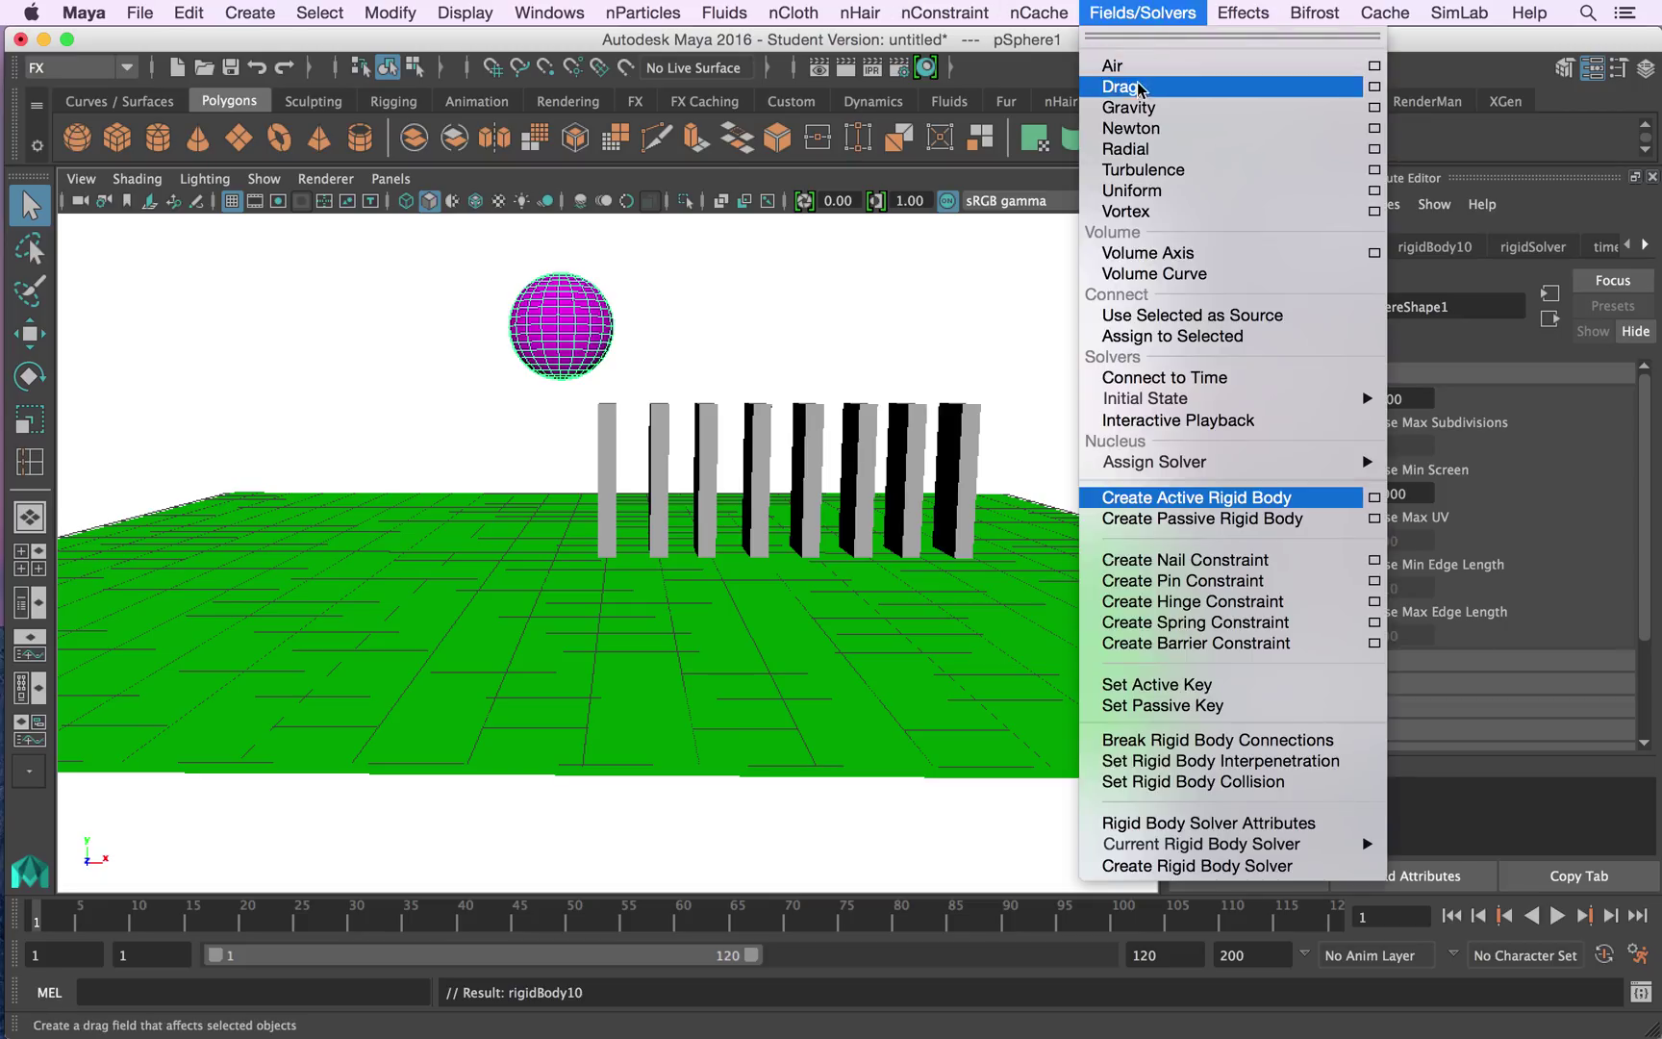
click(1136, 107)
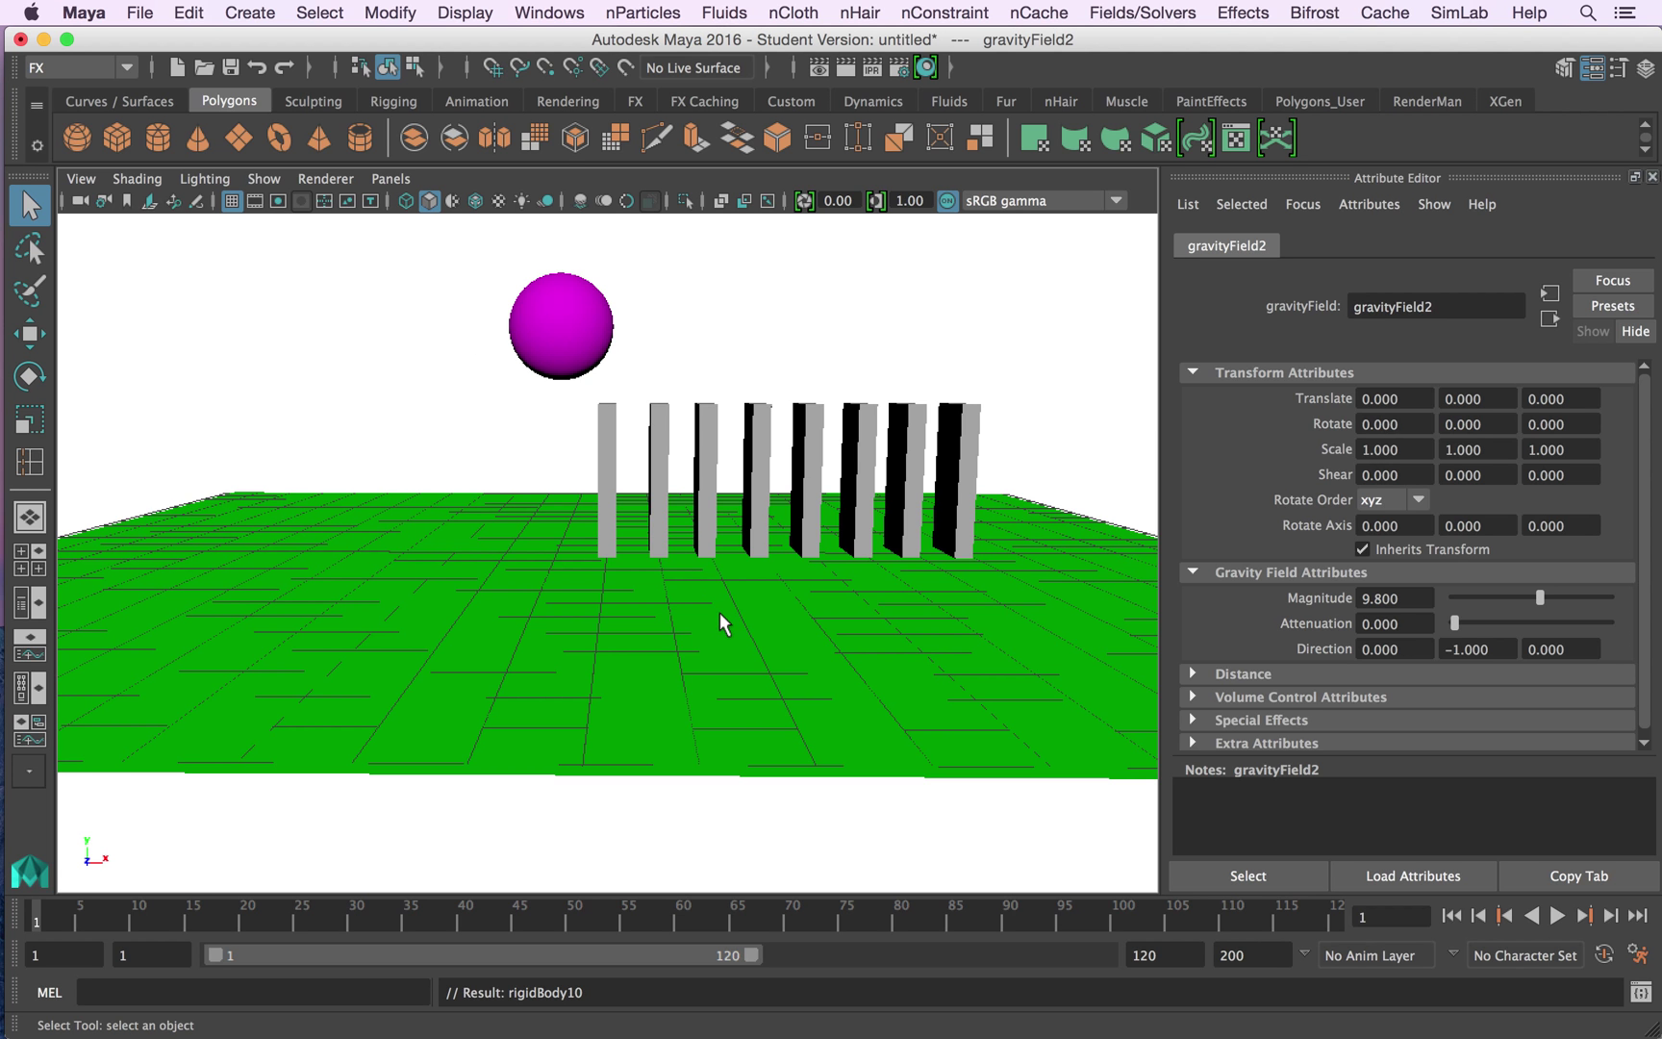
- Look down at the dominoes and play the simulation so they topple in a chain
mouse_move(721, 696)
alt+mouse_down()
mouse_move(401, 747)
mouse_move(662, 753)
alt+mouse_up()
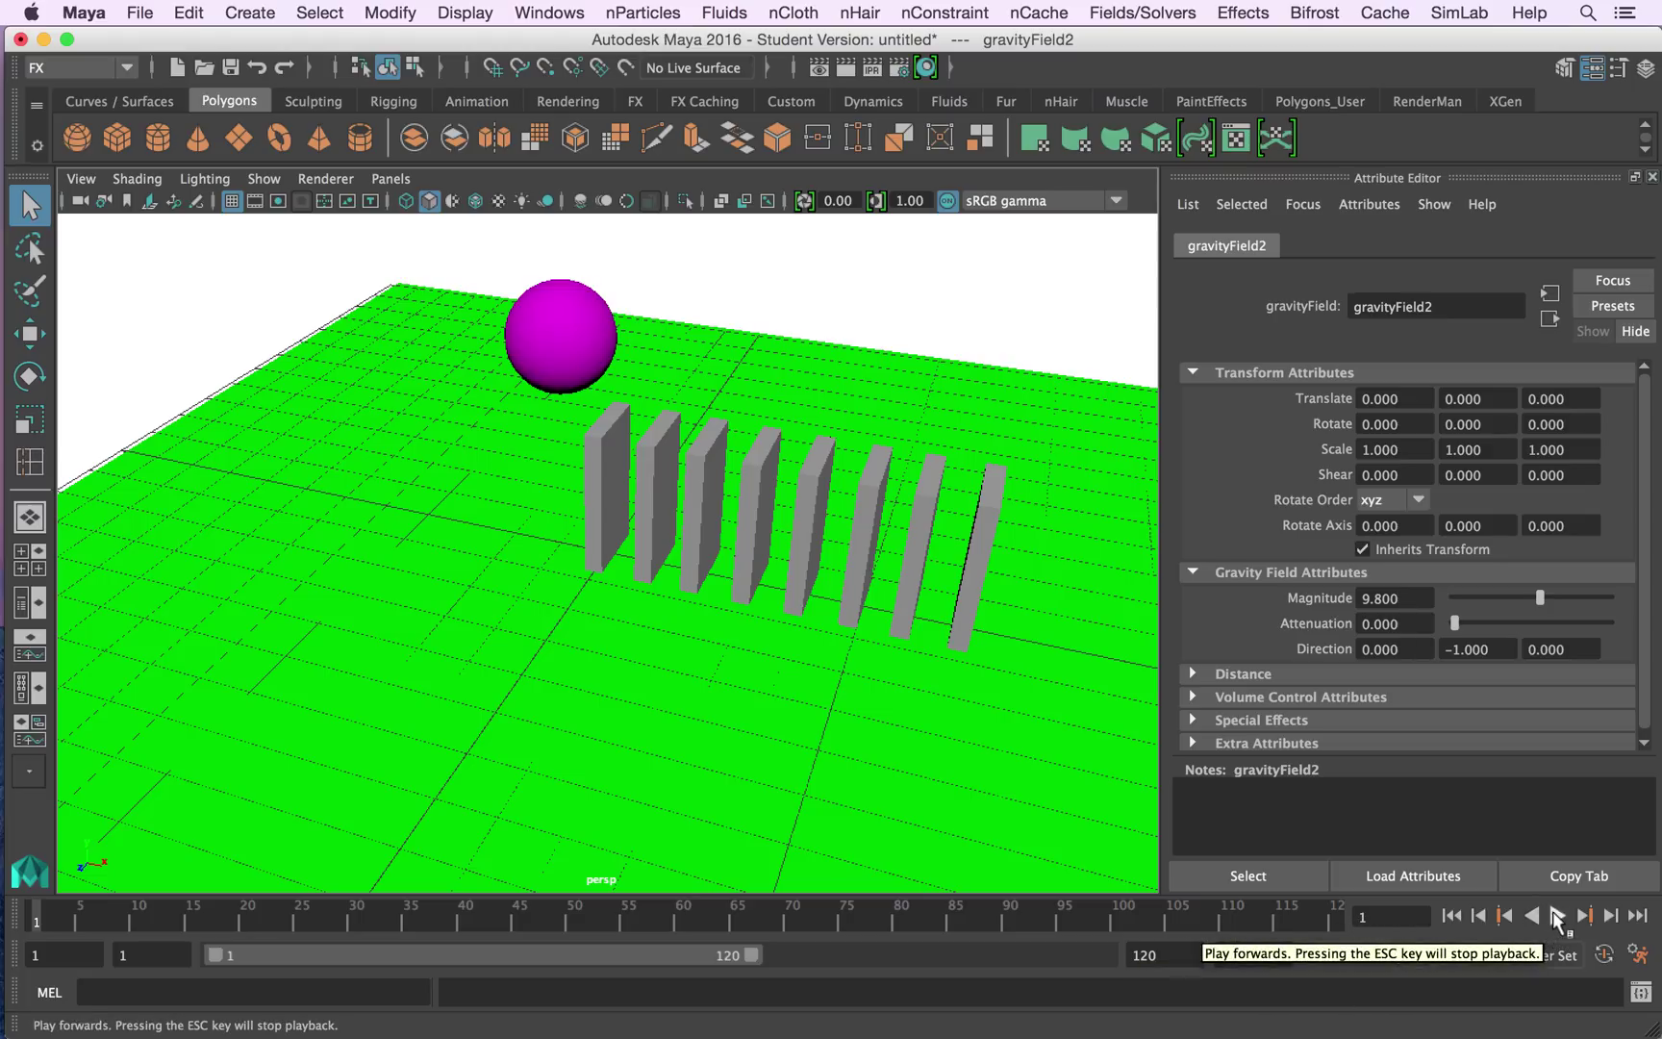
click(1557, 917)
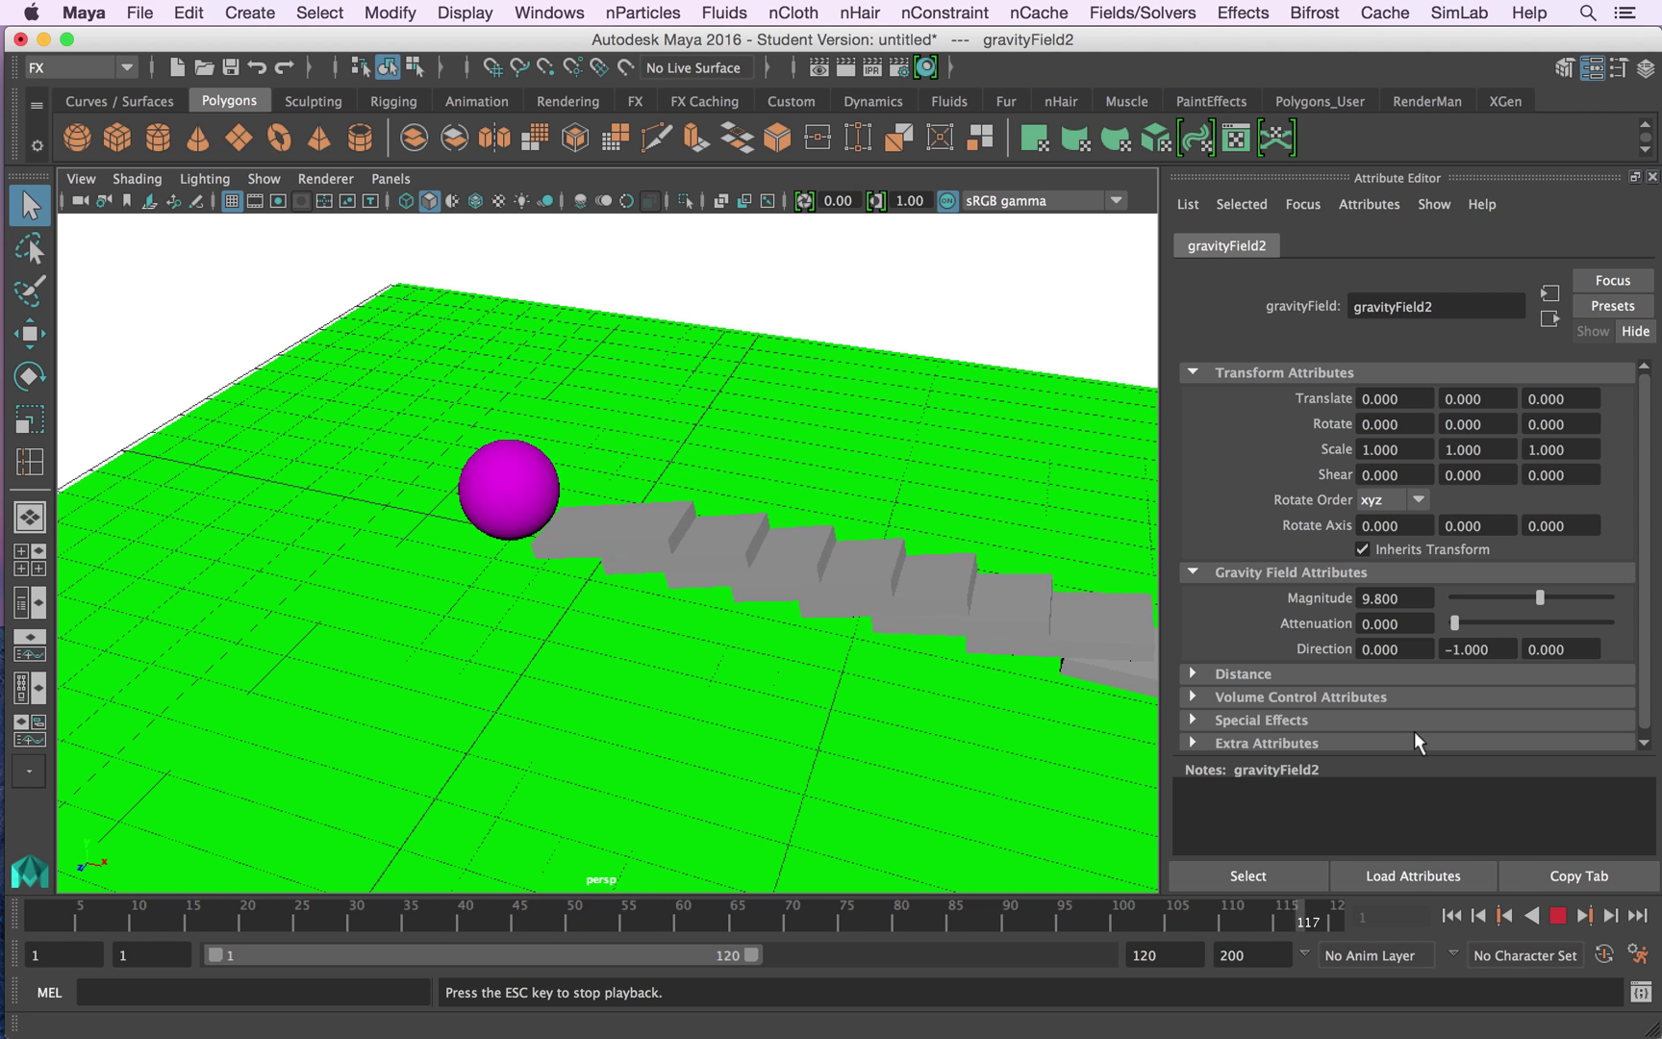
alt+drag(915, 764, 565, 770)
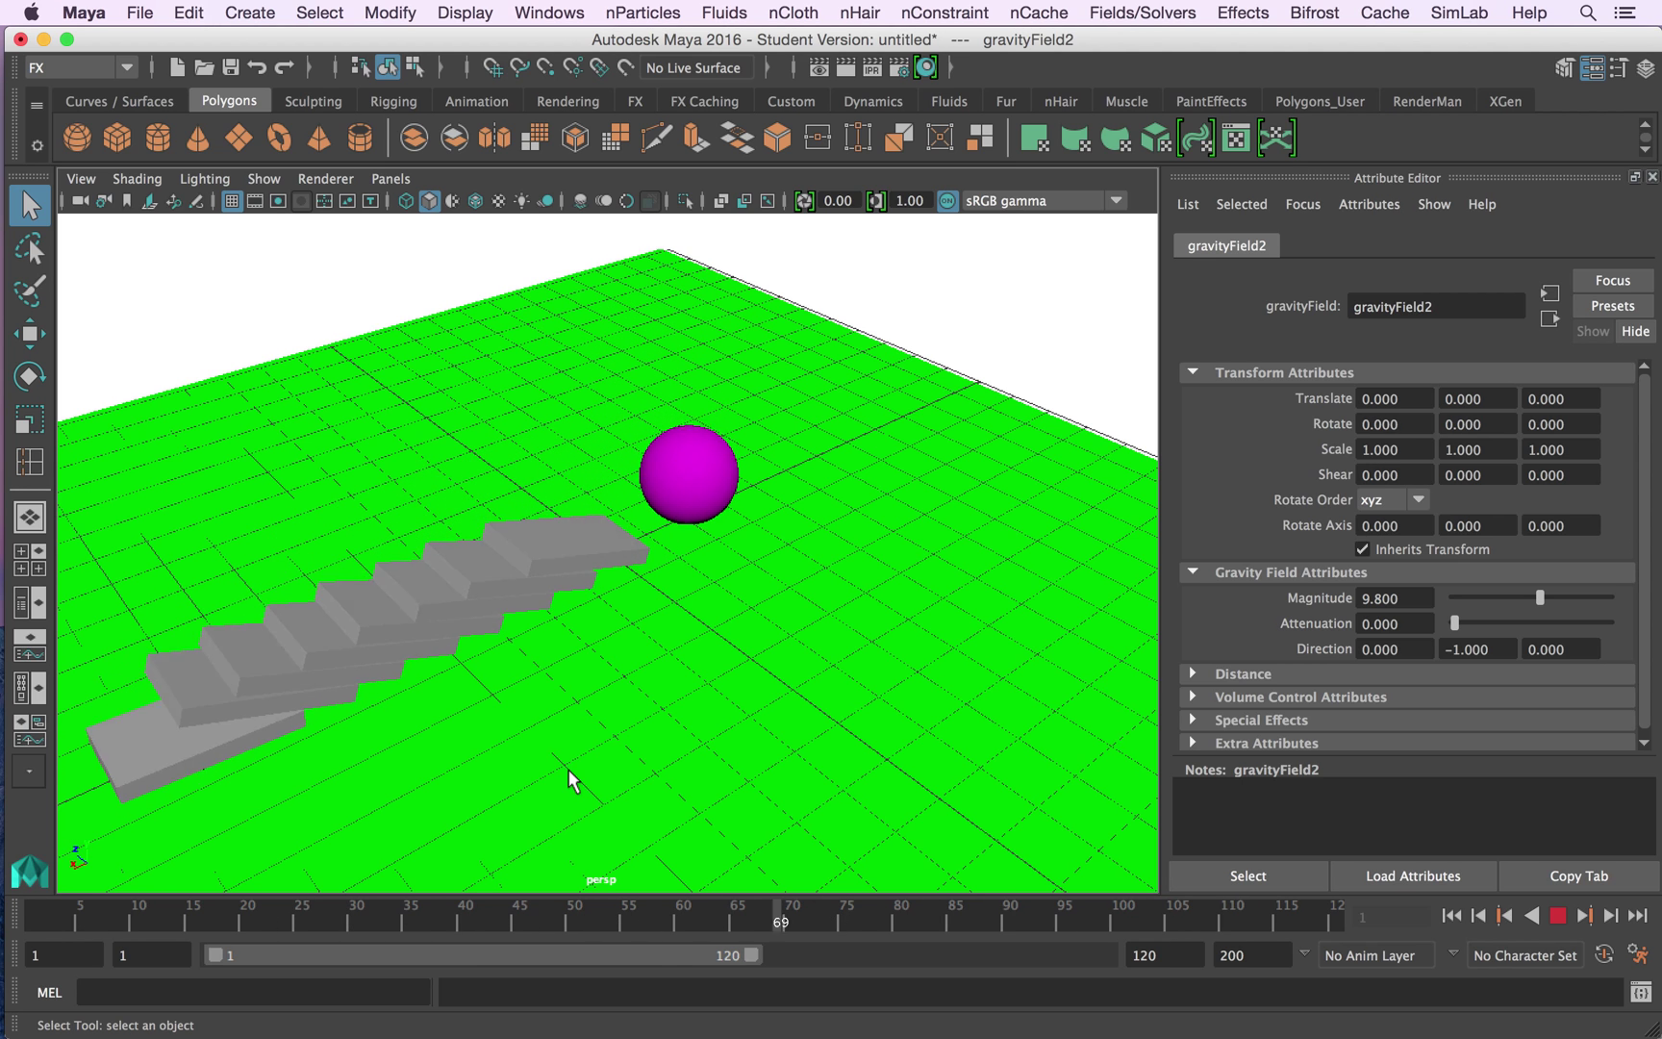
- Halt playback, rewind to frame 1 and select the pink ball for moving
click(1558, 916)
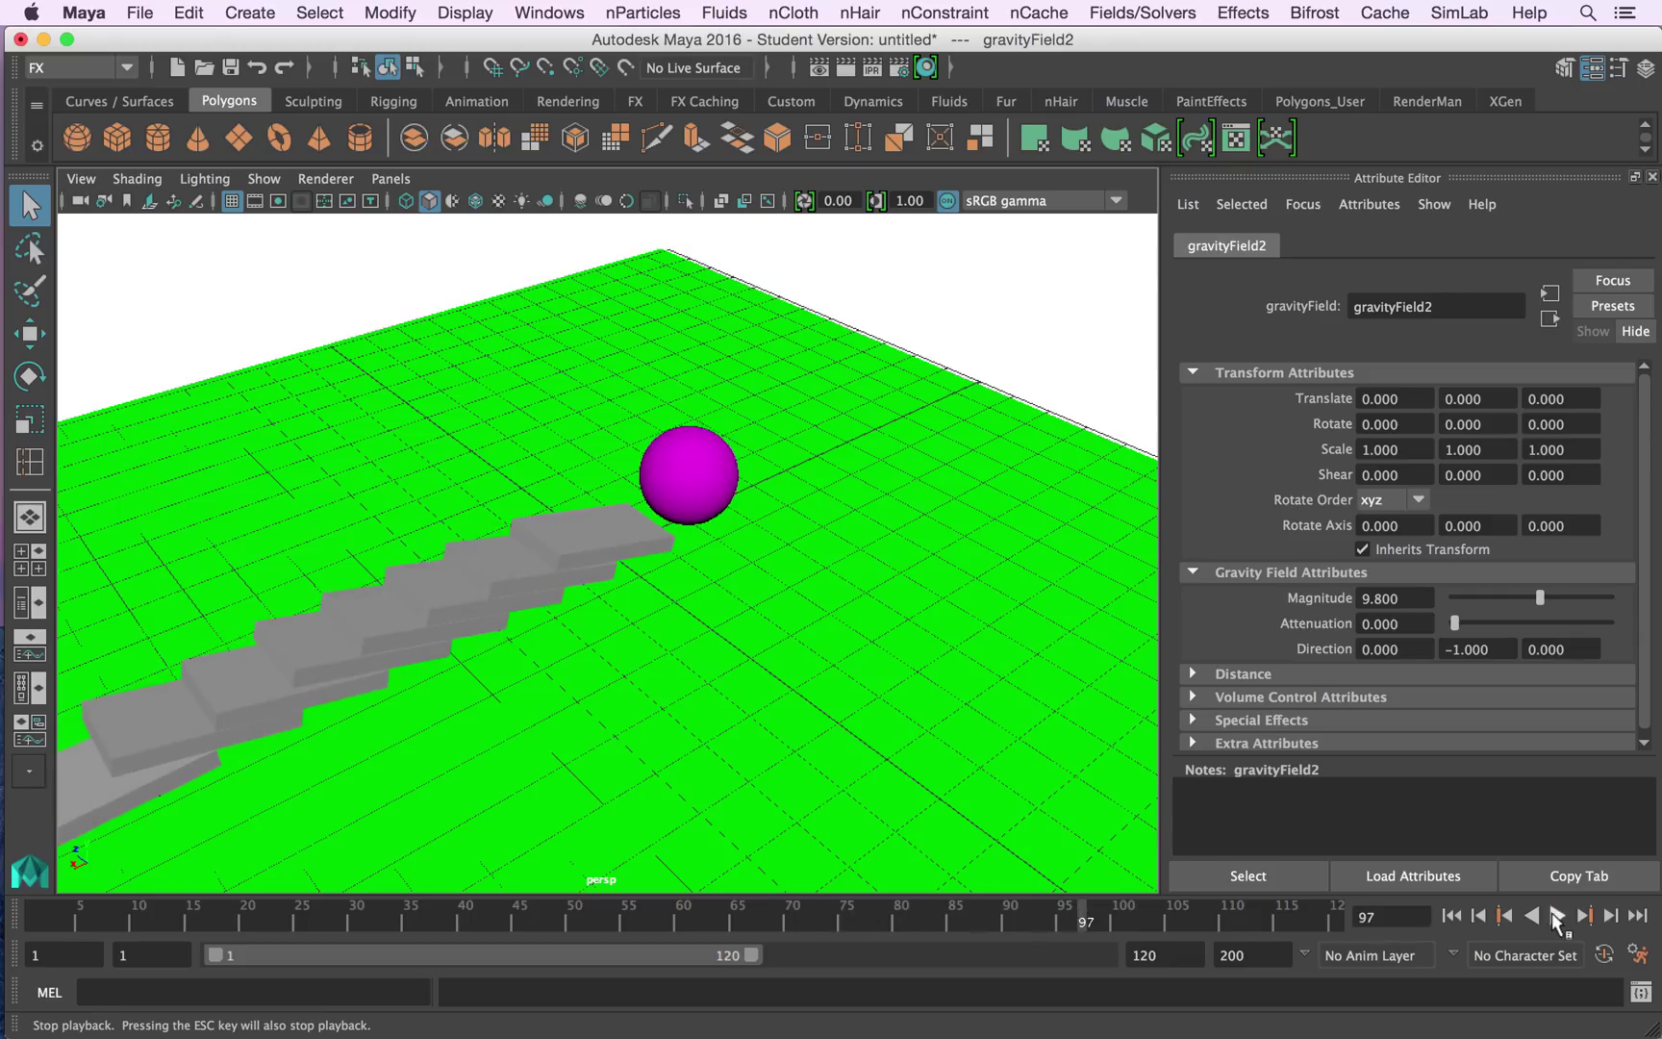
click(1452, 917)
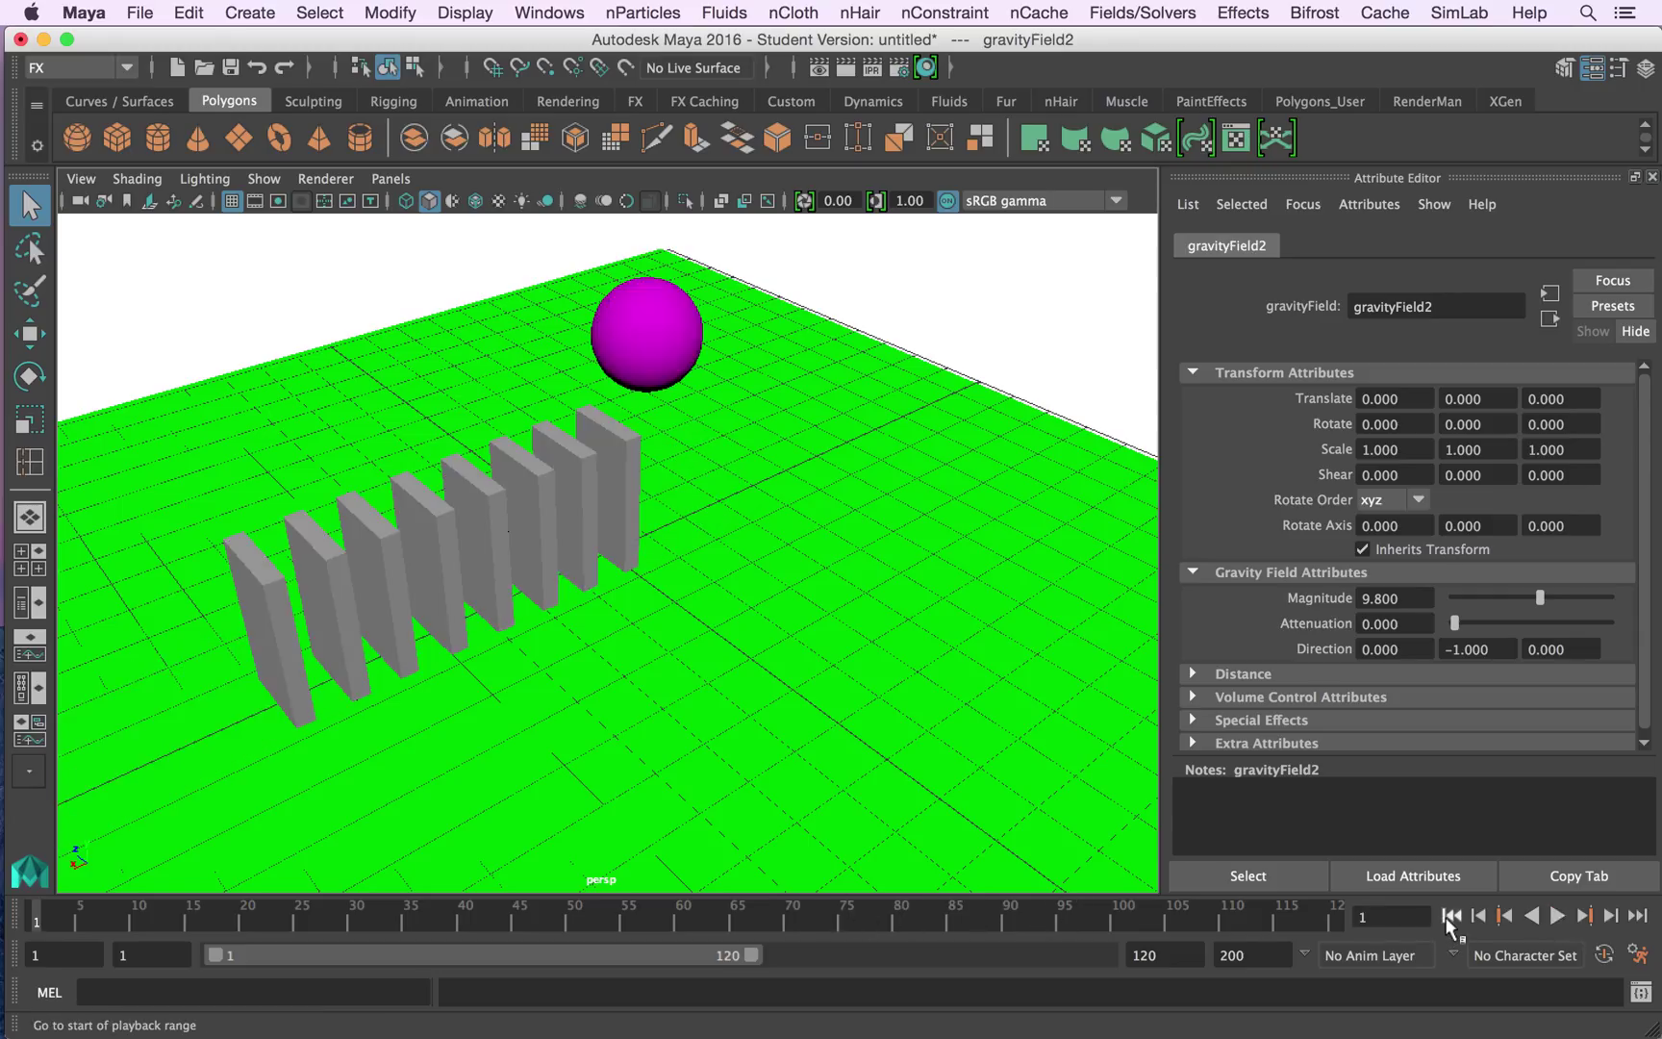
click(638, 336)
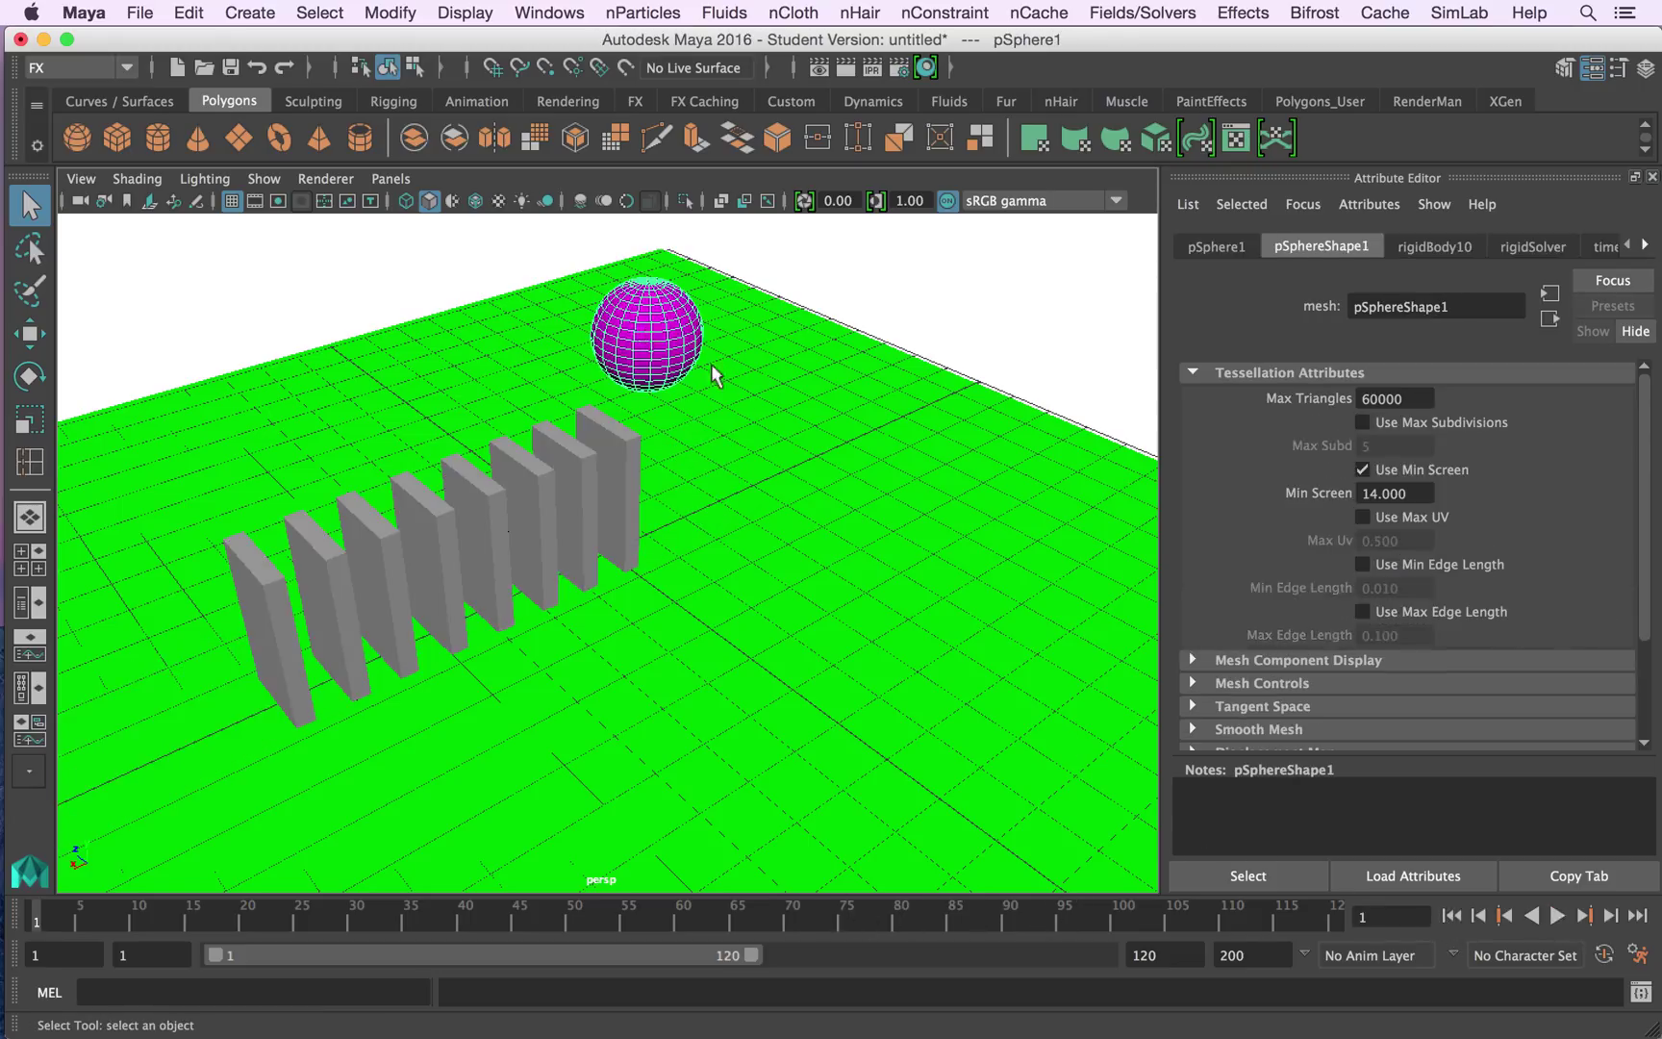
scroll(711, 365, down, 2)
key(w)
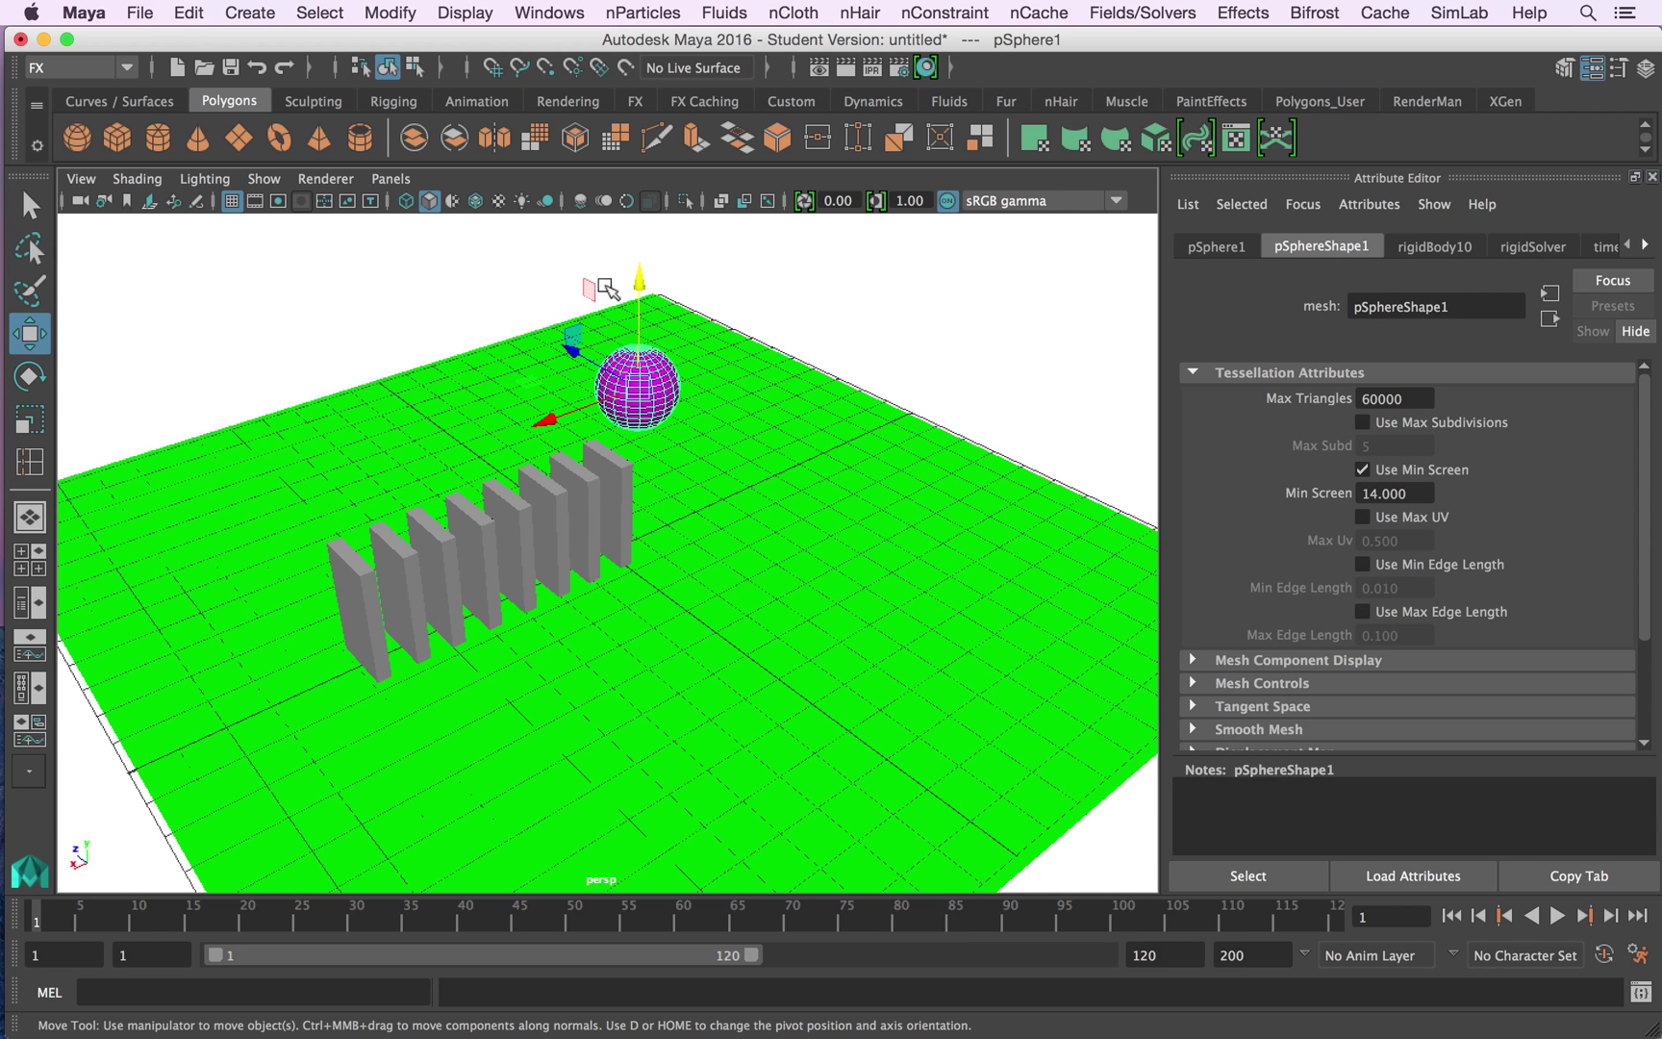
- Raise the ball higher and shift it left above the first domino, then replay
drag(640, 282, 652, 146)
key(z)
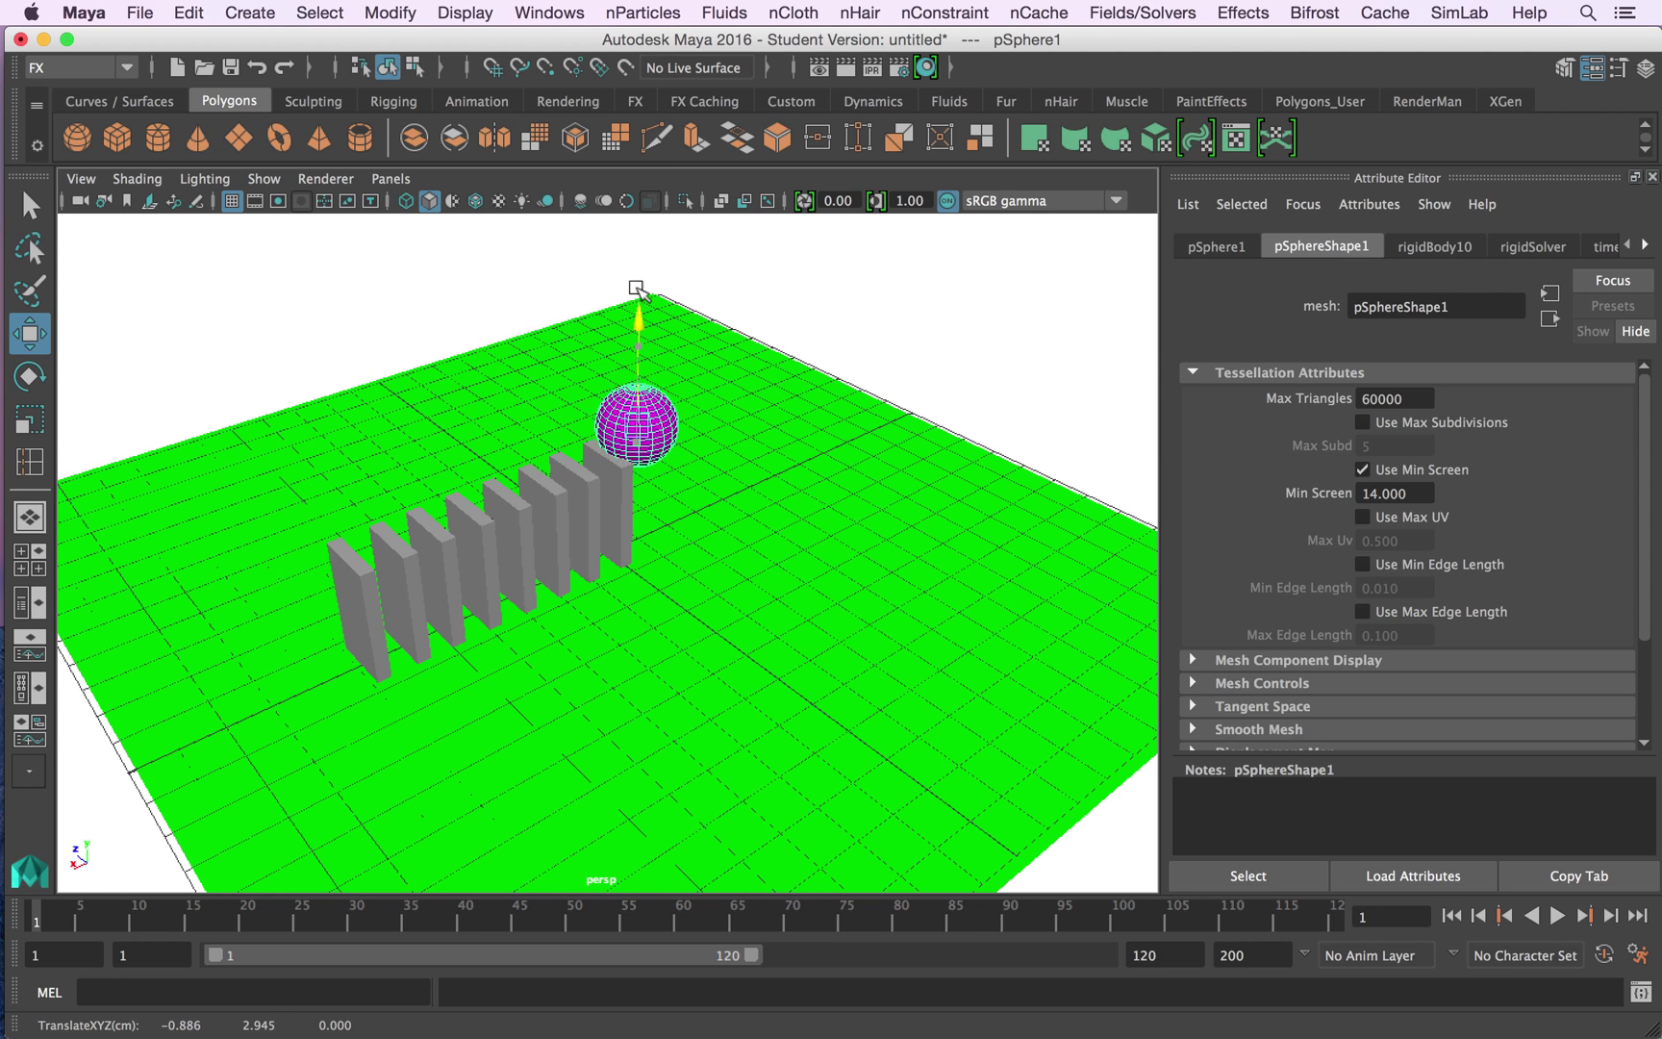
drag(638, 327, 616, 141)
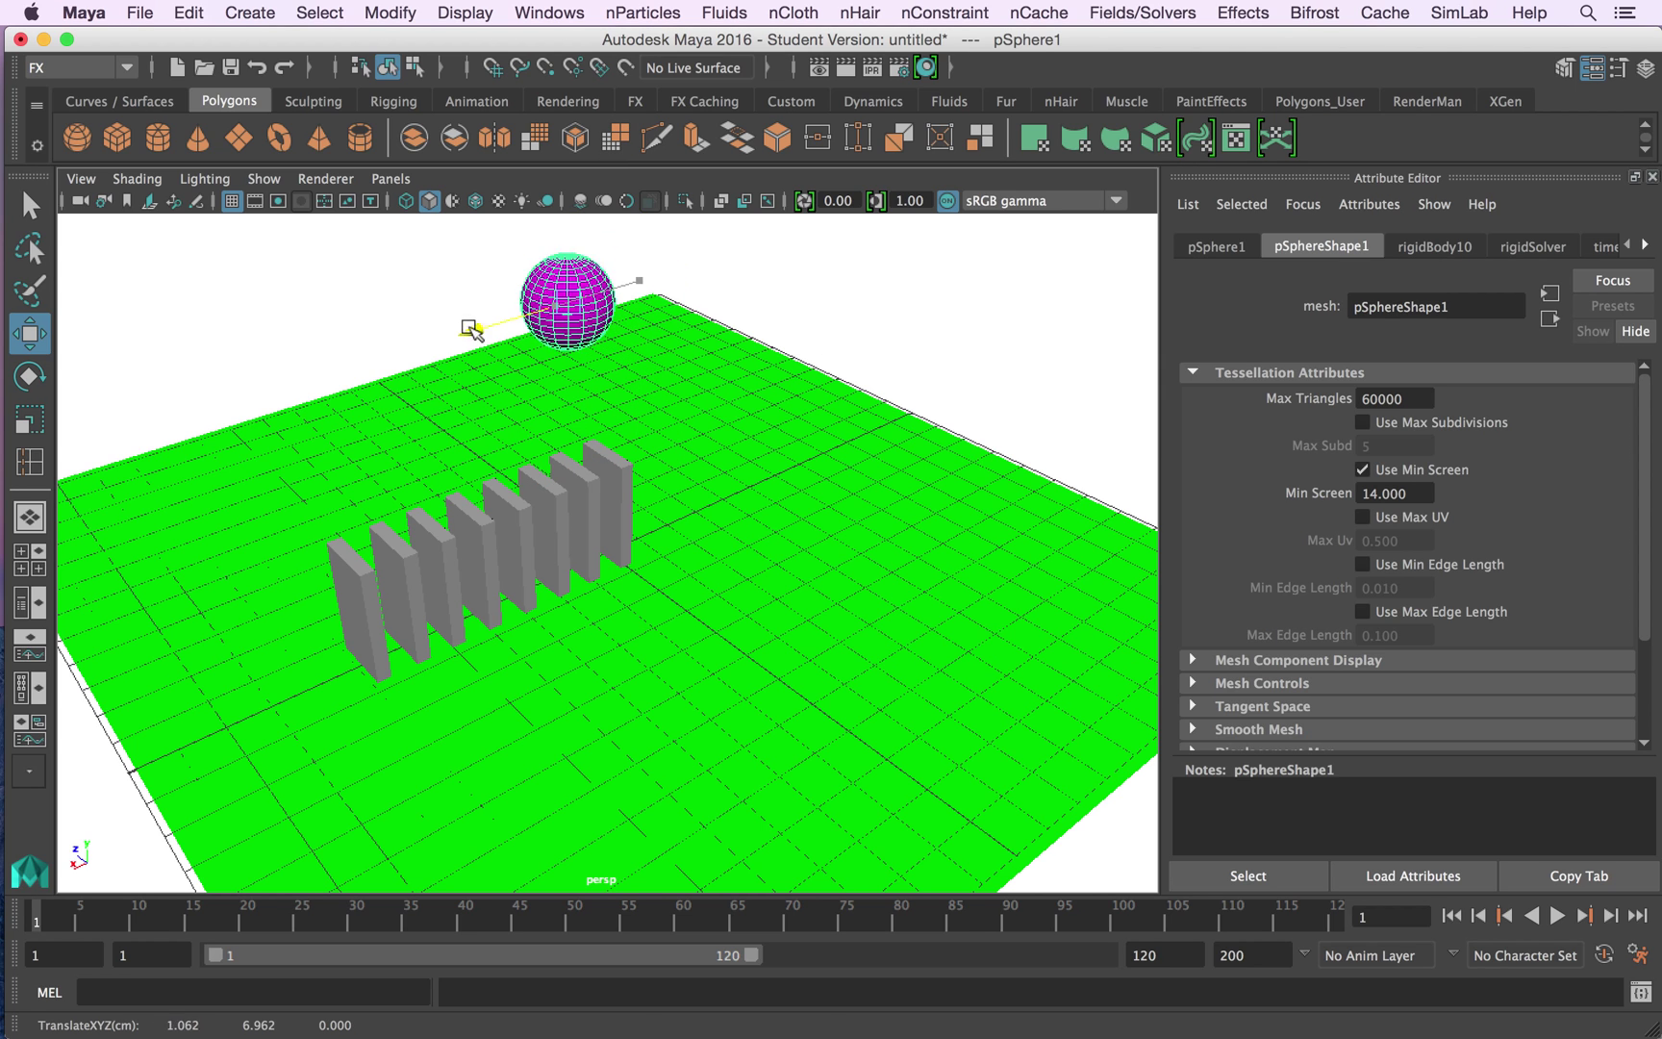
mouse_move(559, 302)
mouse_down()
mouse_move(394, 372)
mouse_move(335, 373)
mouse_up()
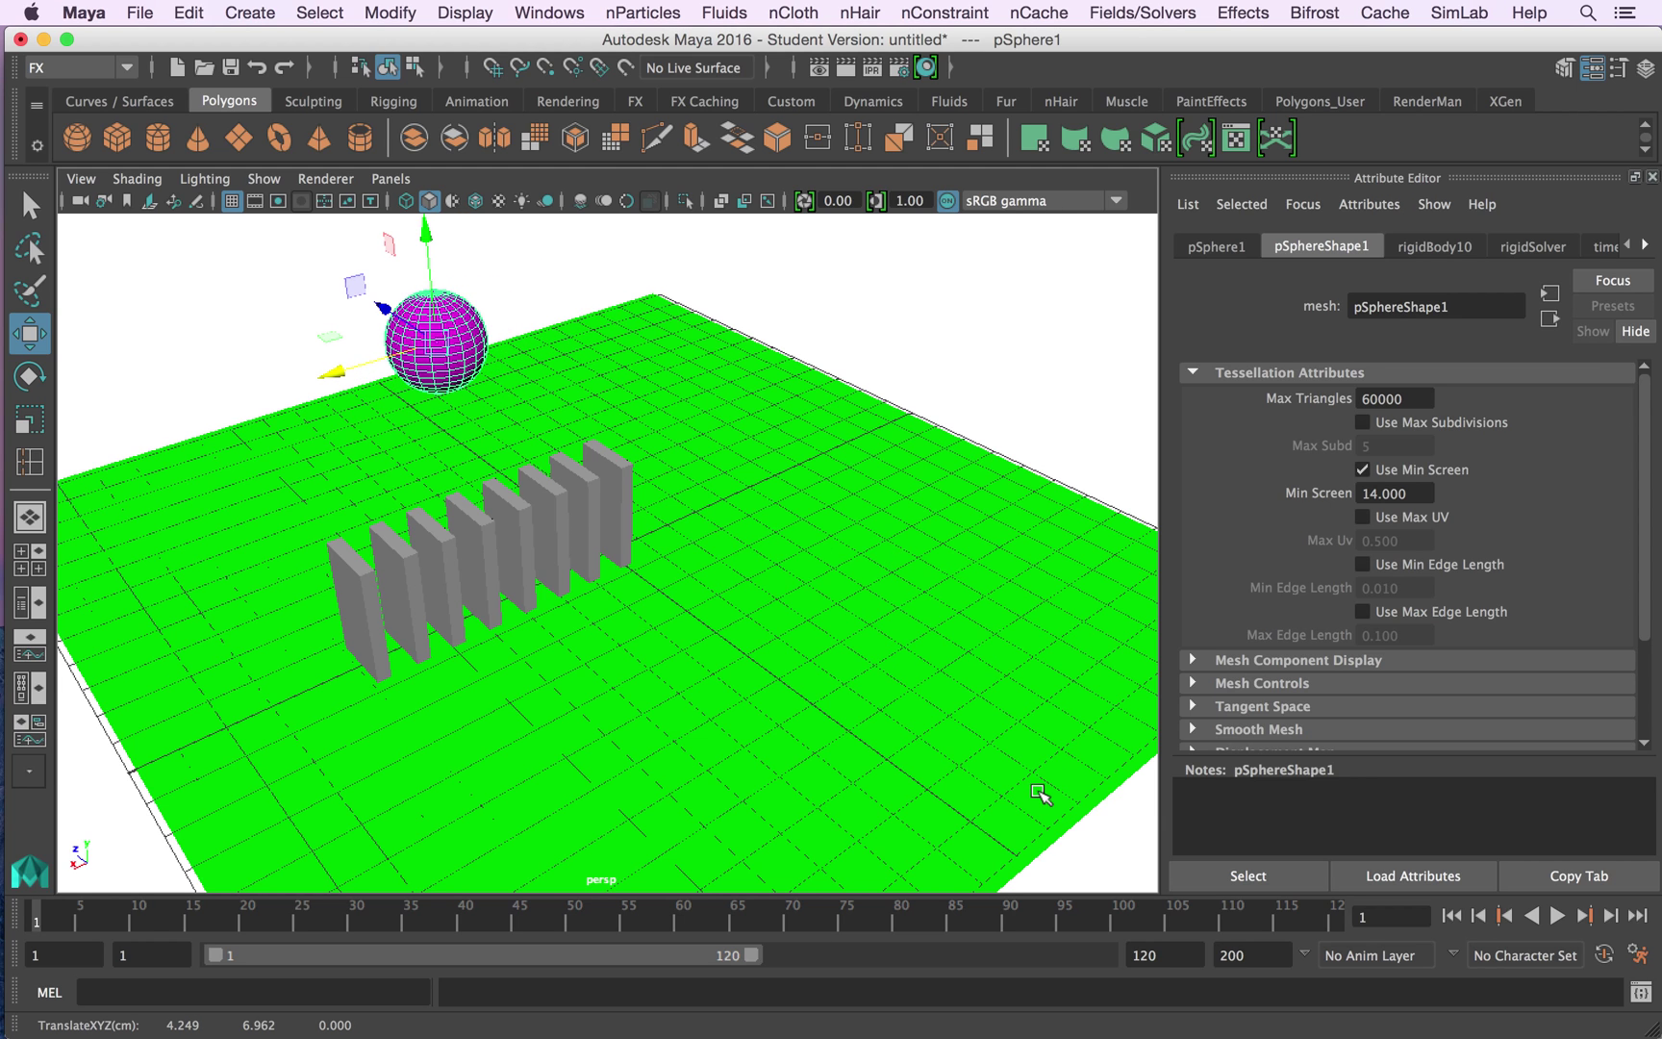
click(1557, 918)
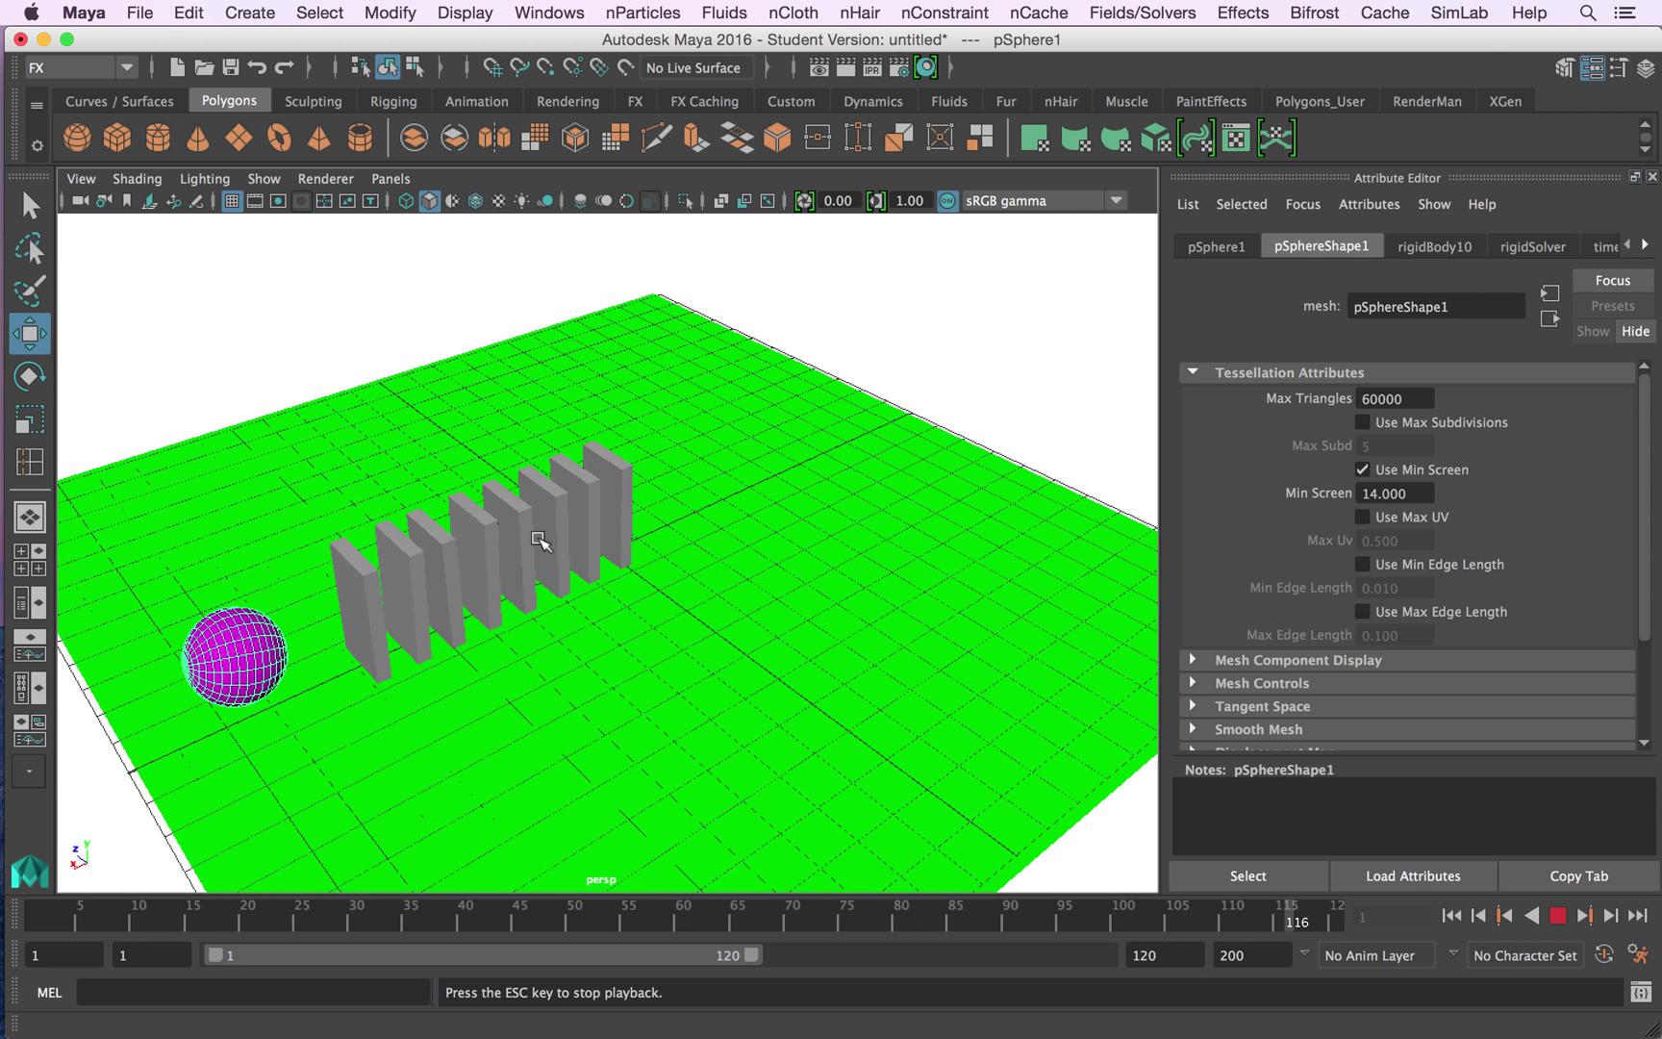
- Stop at frame 1, select the ball and show its rigidBody10 attributes (mass 1.0)
click(1558, 915)
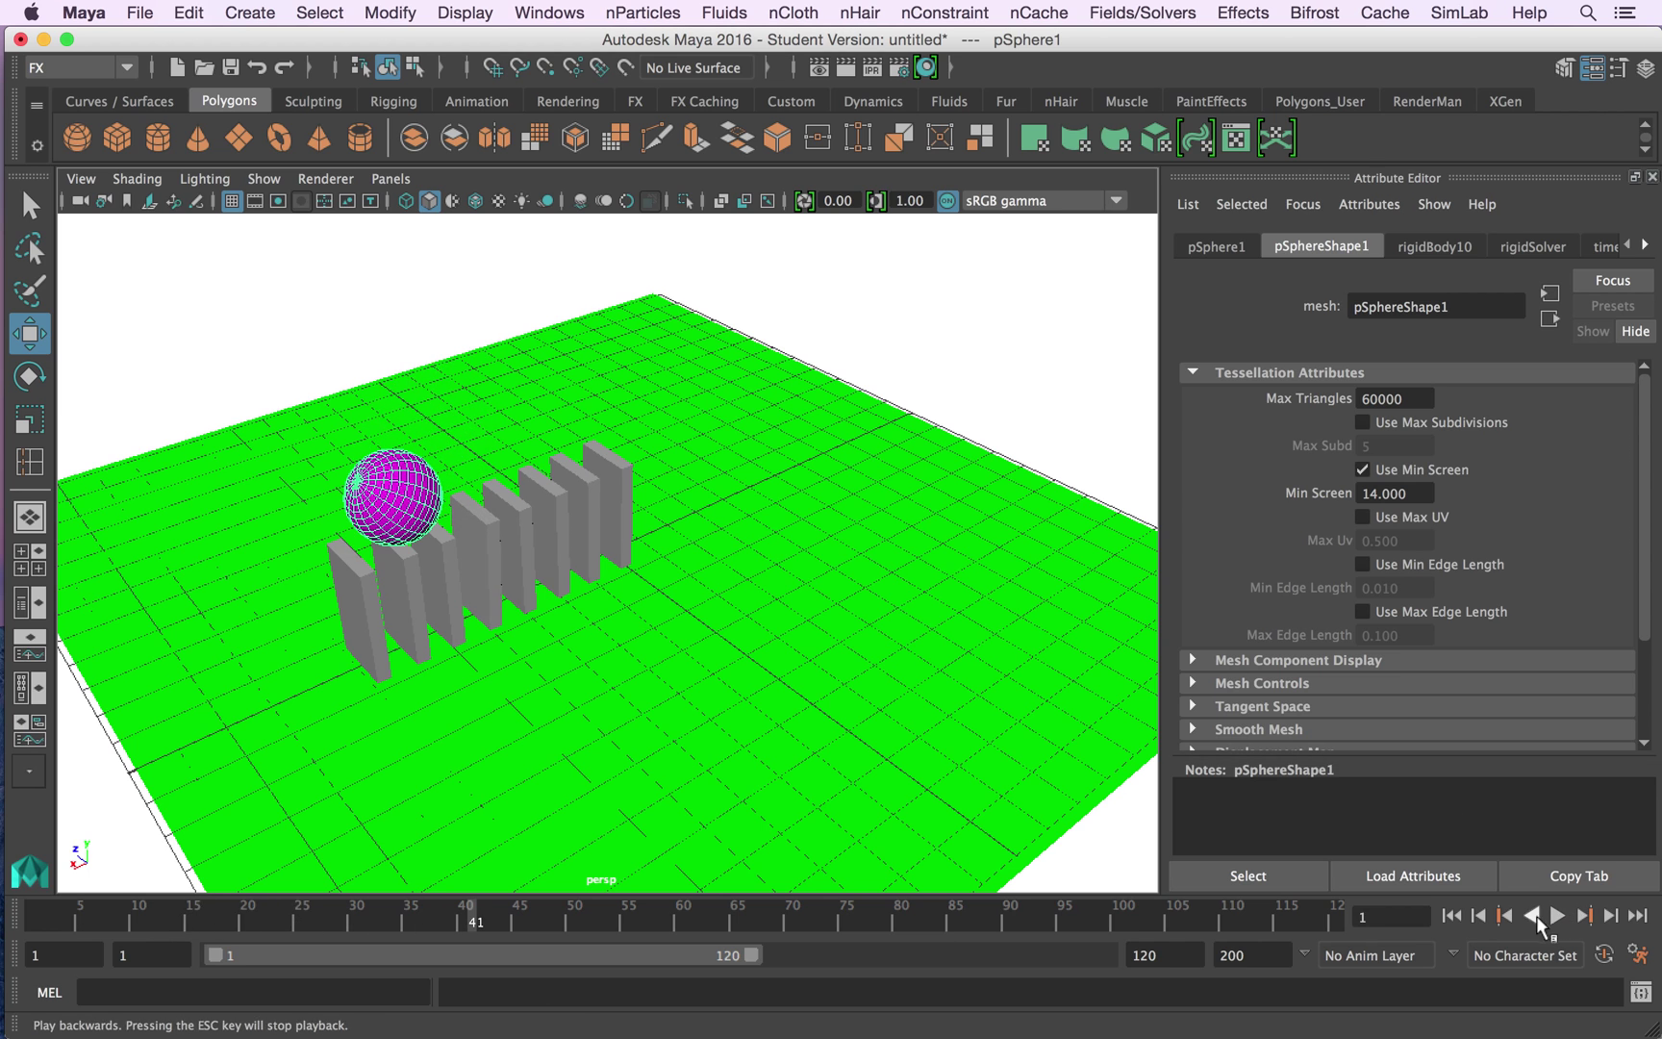
click(1453, 915)
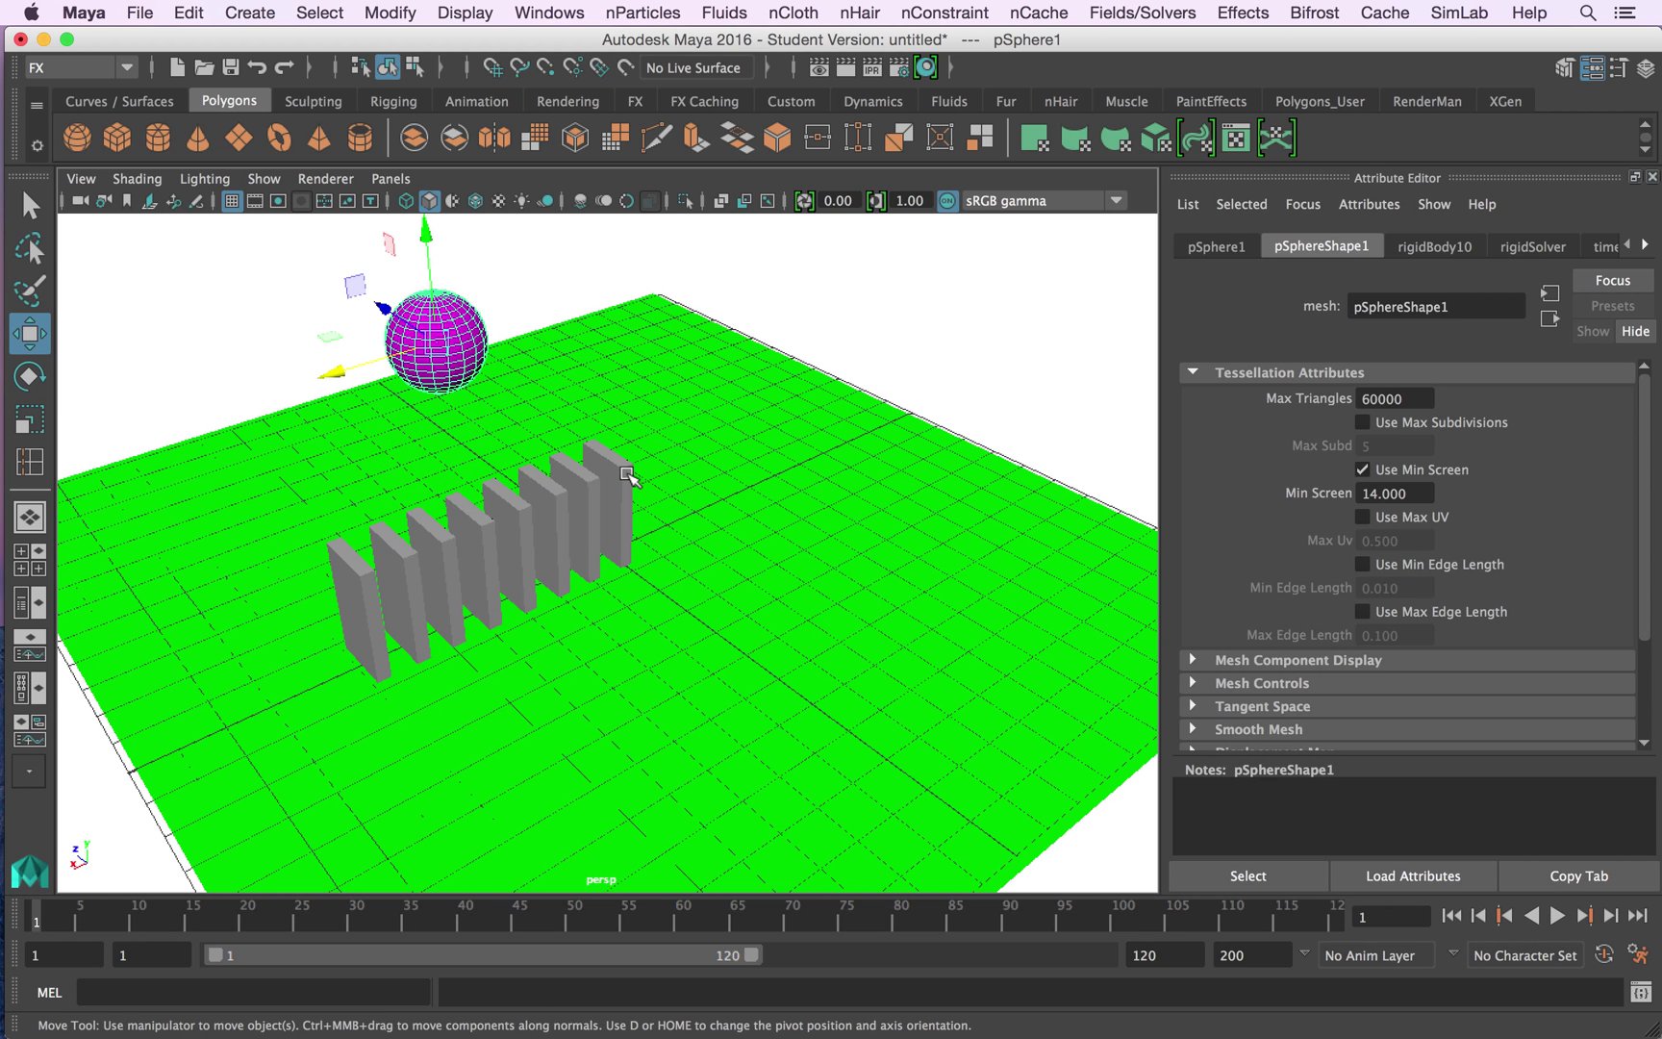
click(610, 493)
click(483, 365)
click(1428, 247)
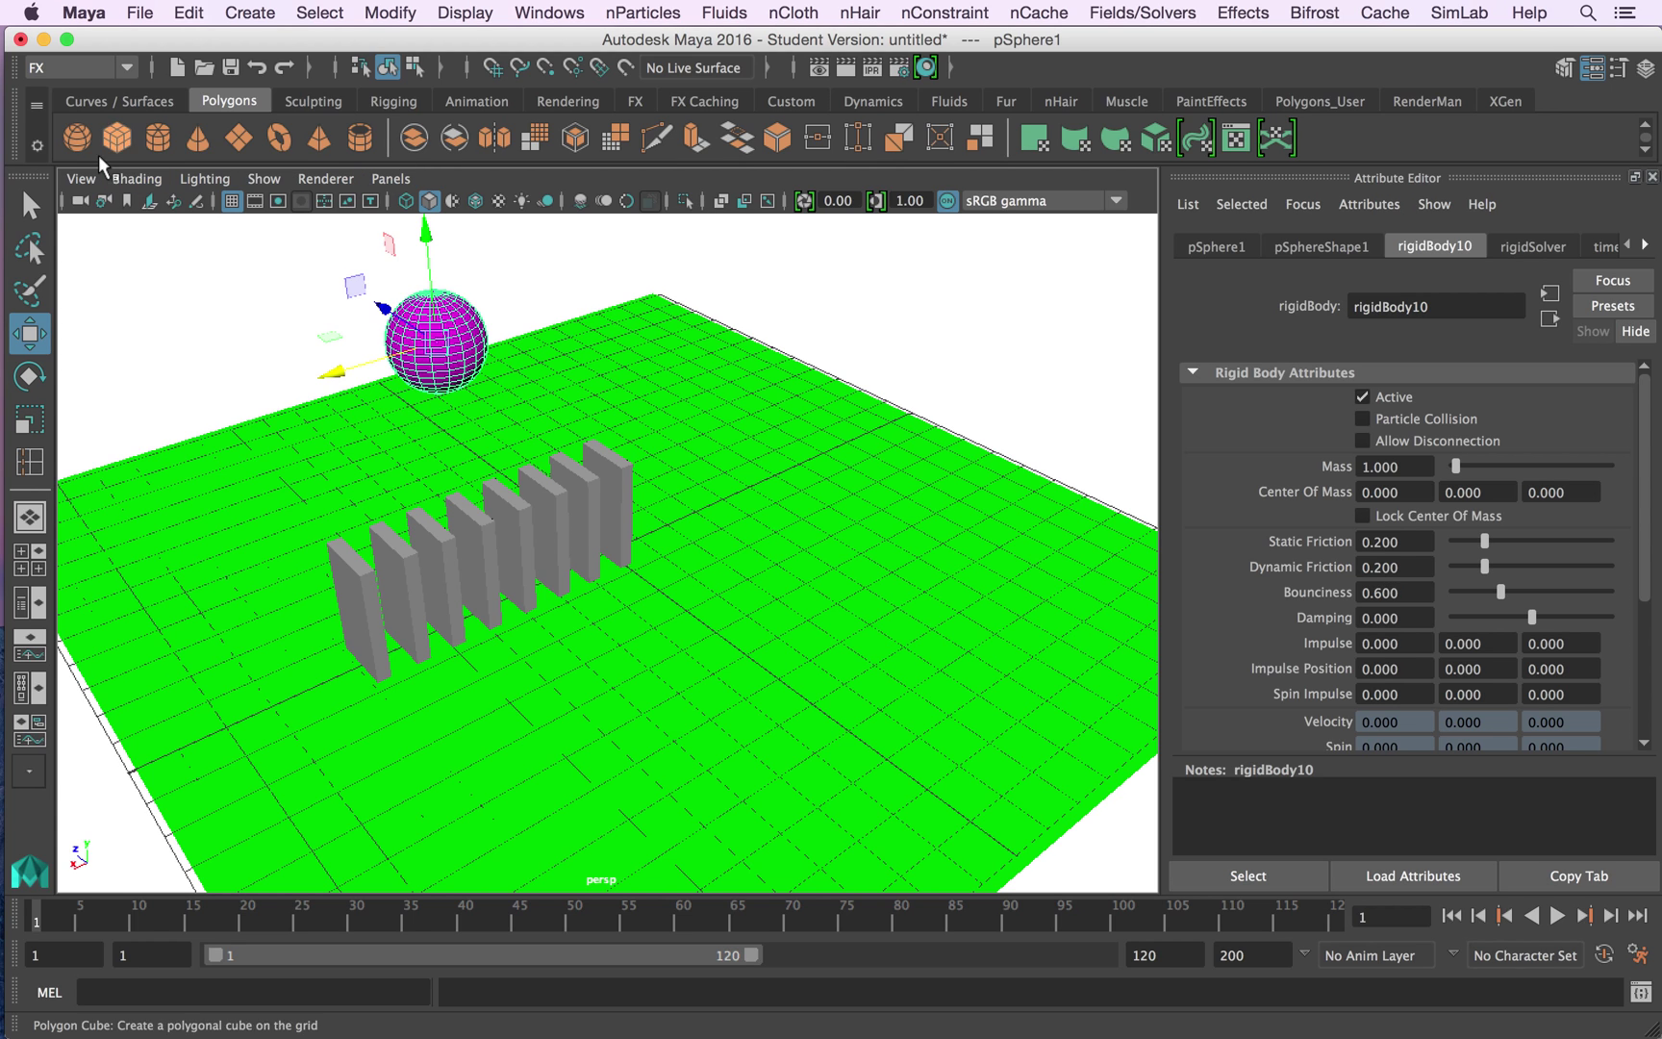
- Switch the menu set from FX to Animation and reach the Playback menu
click(126, 68)
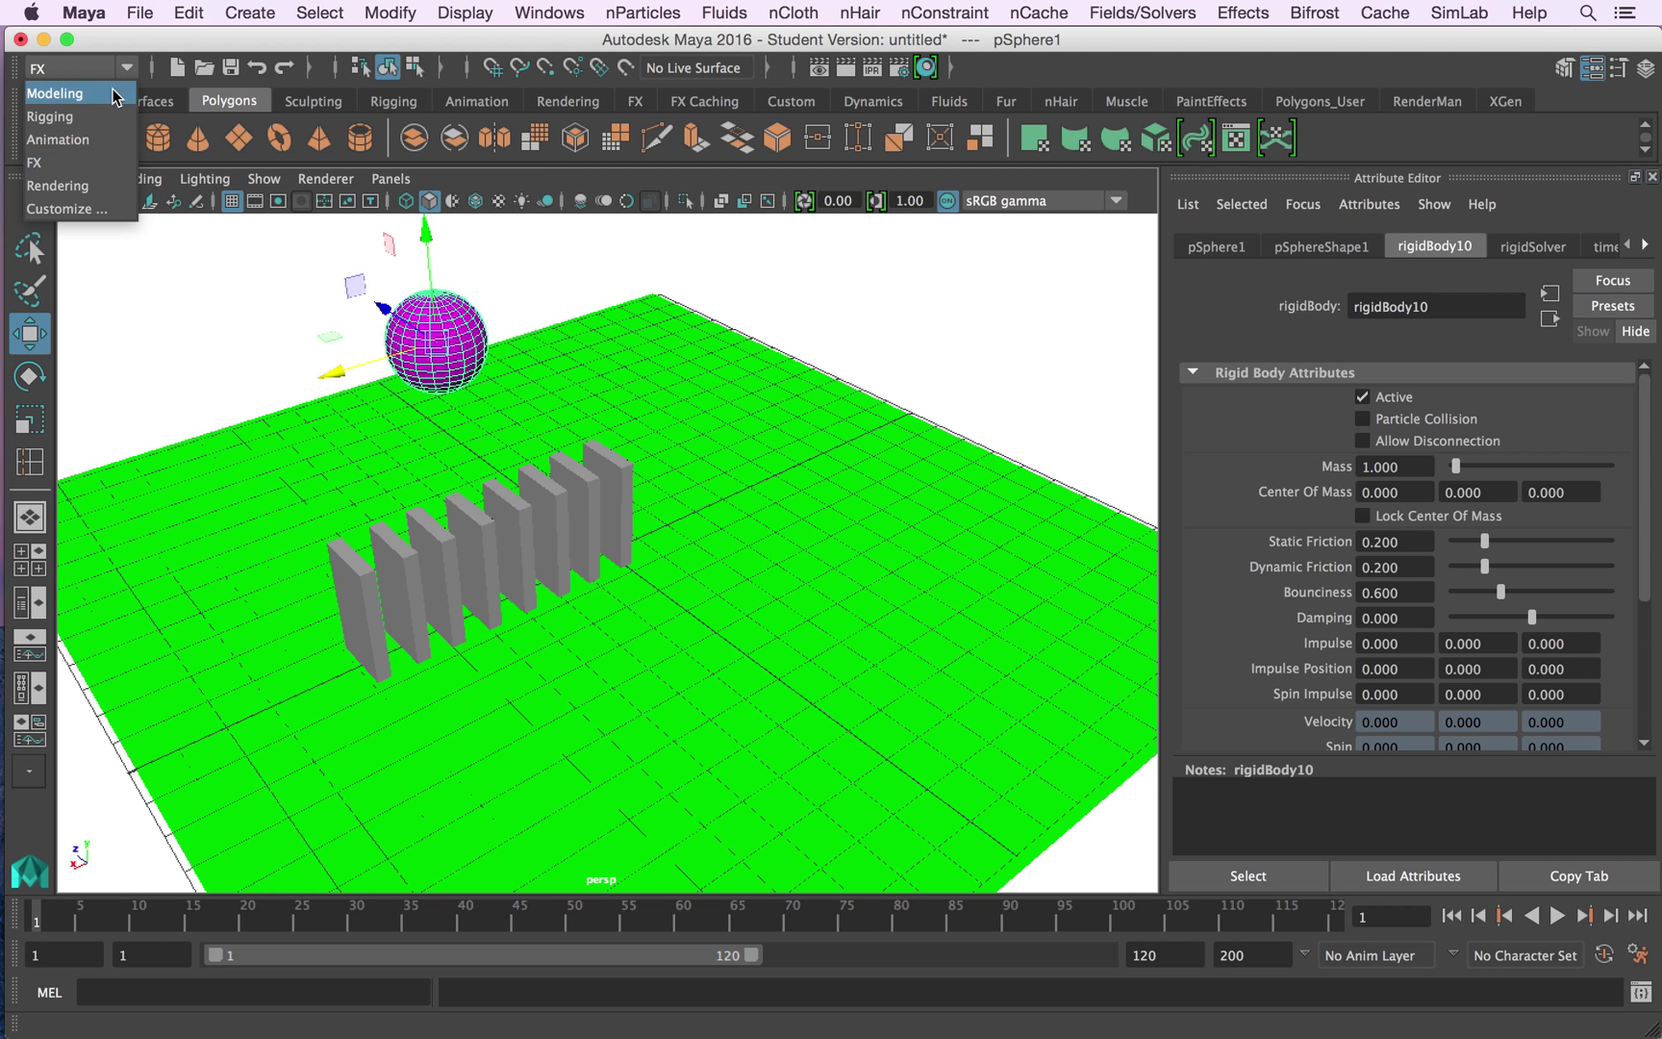
click(92, 136)
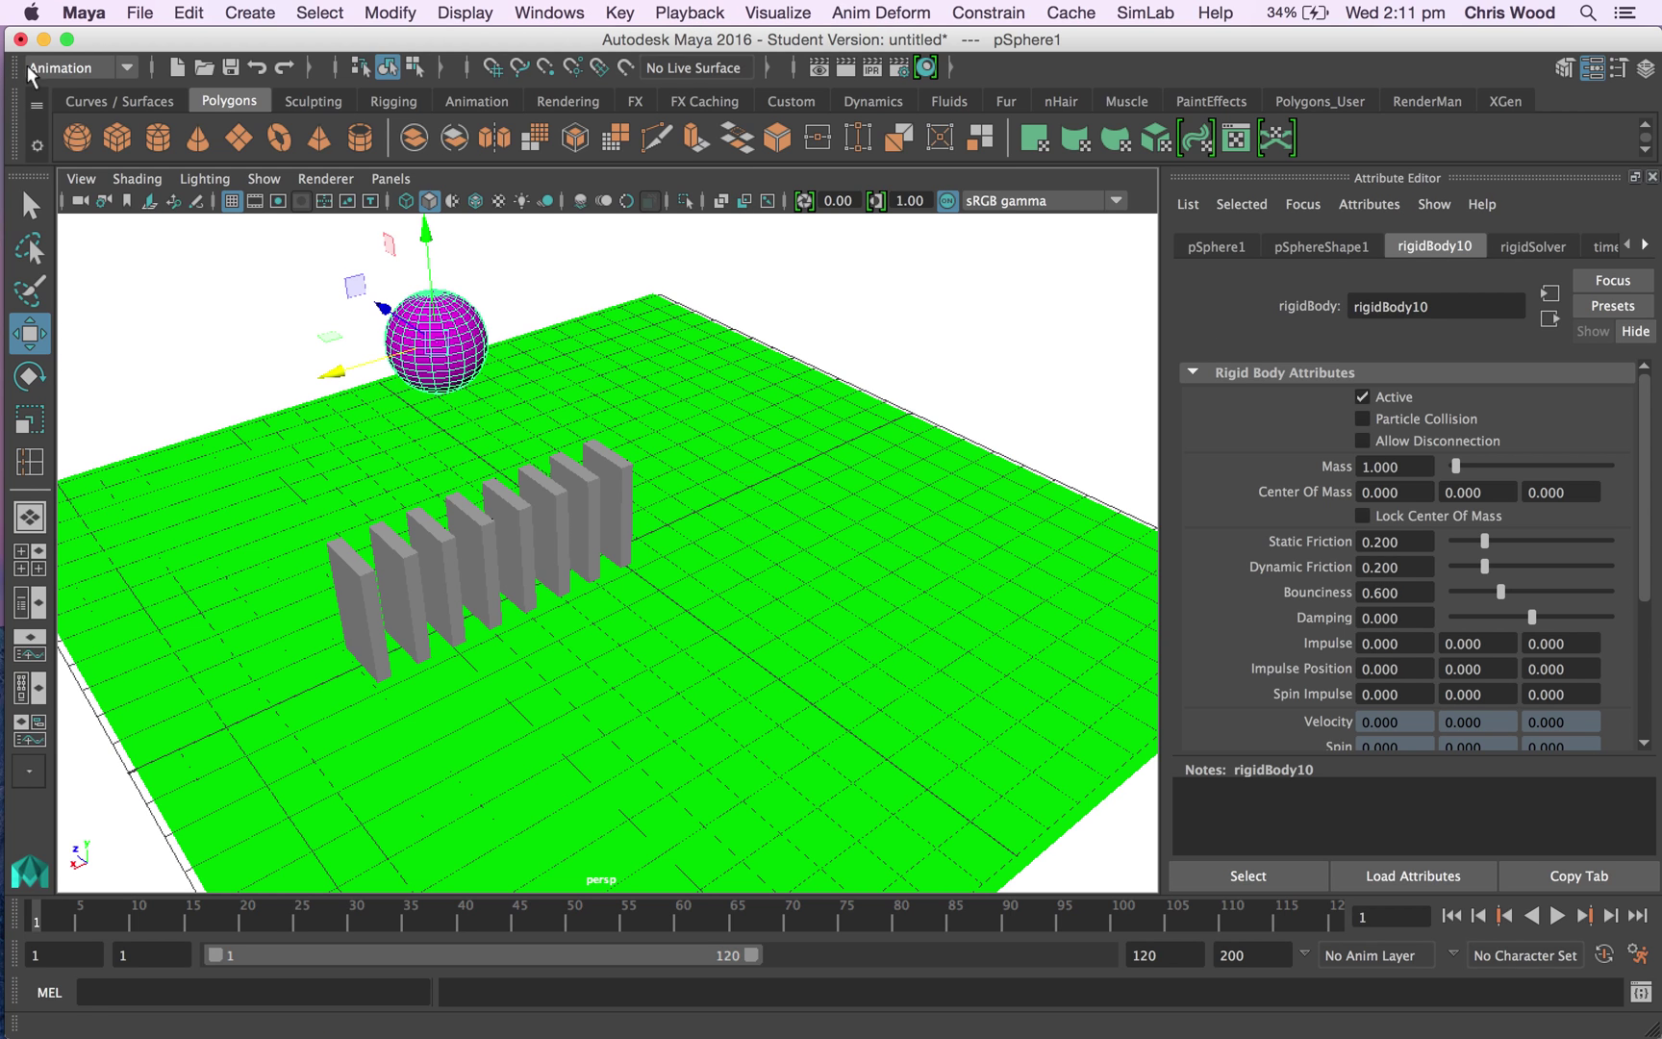
click(689, 13)
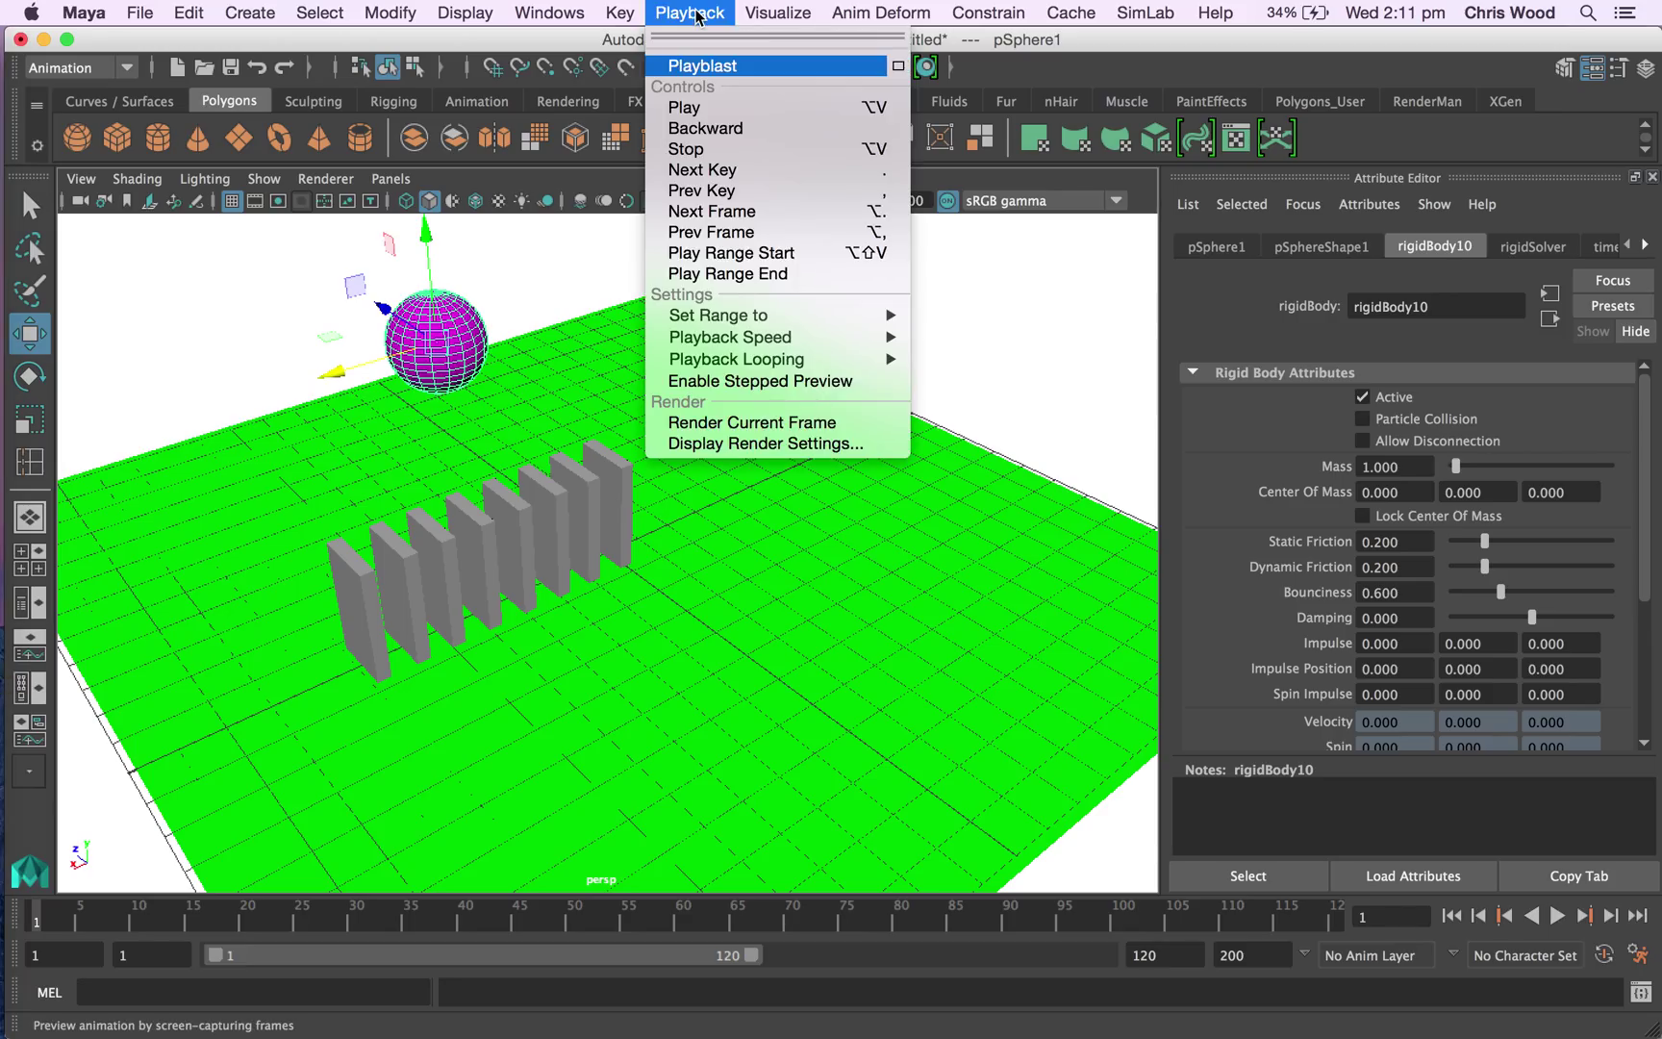
- Playblast the simulation and watch the enlarged movie in QuickTime Player
click(718, 70)
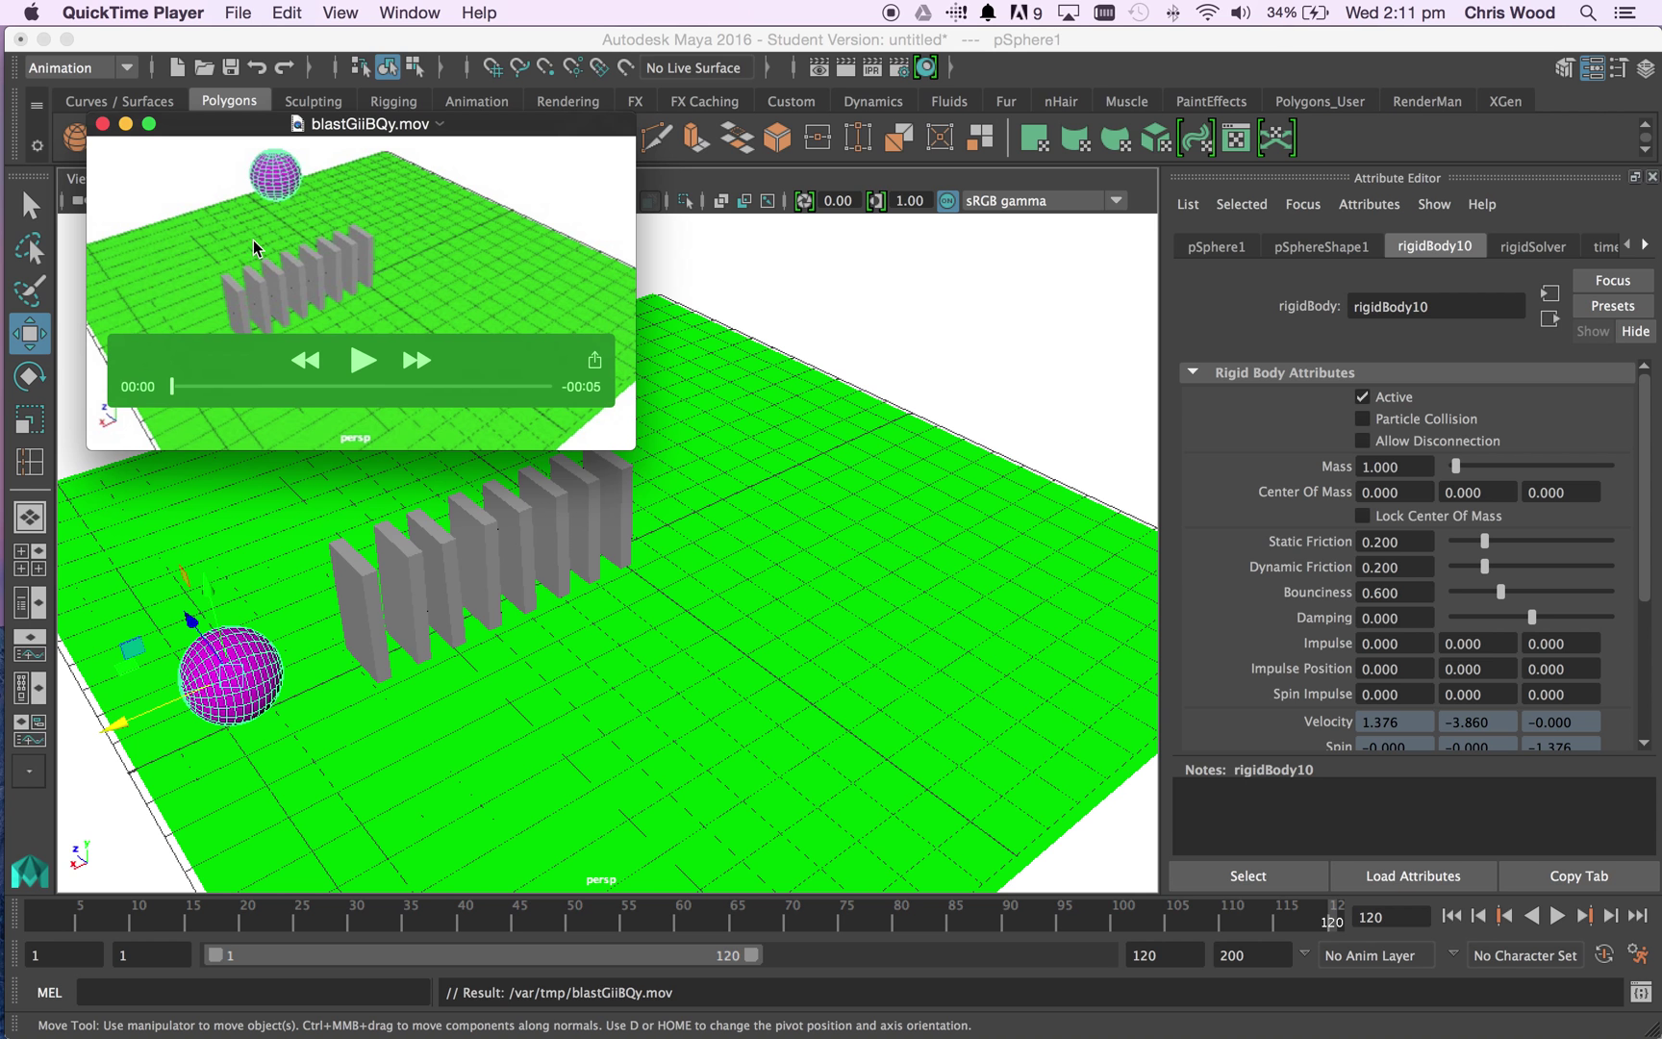
mouse_move(632, 451)
mouse_down()
mouse_move(1272, 822)
mouse_move(1171, 763)
mouse_up()
click(610, 633)
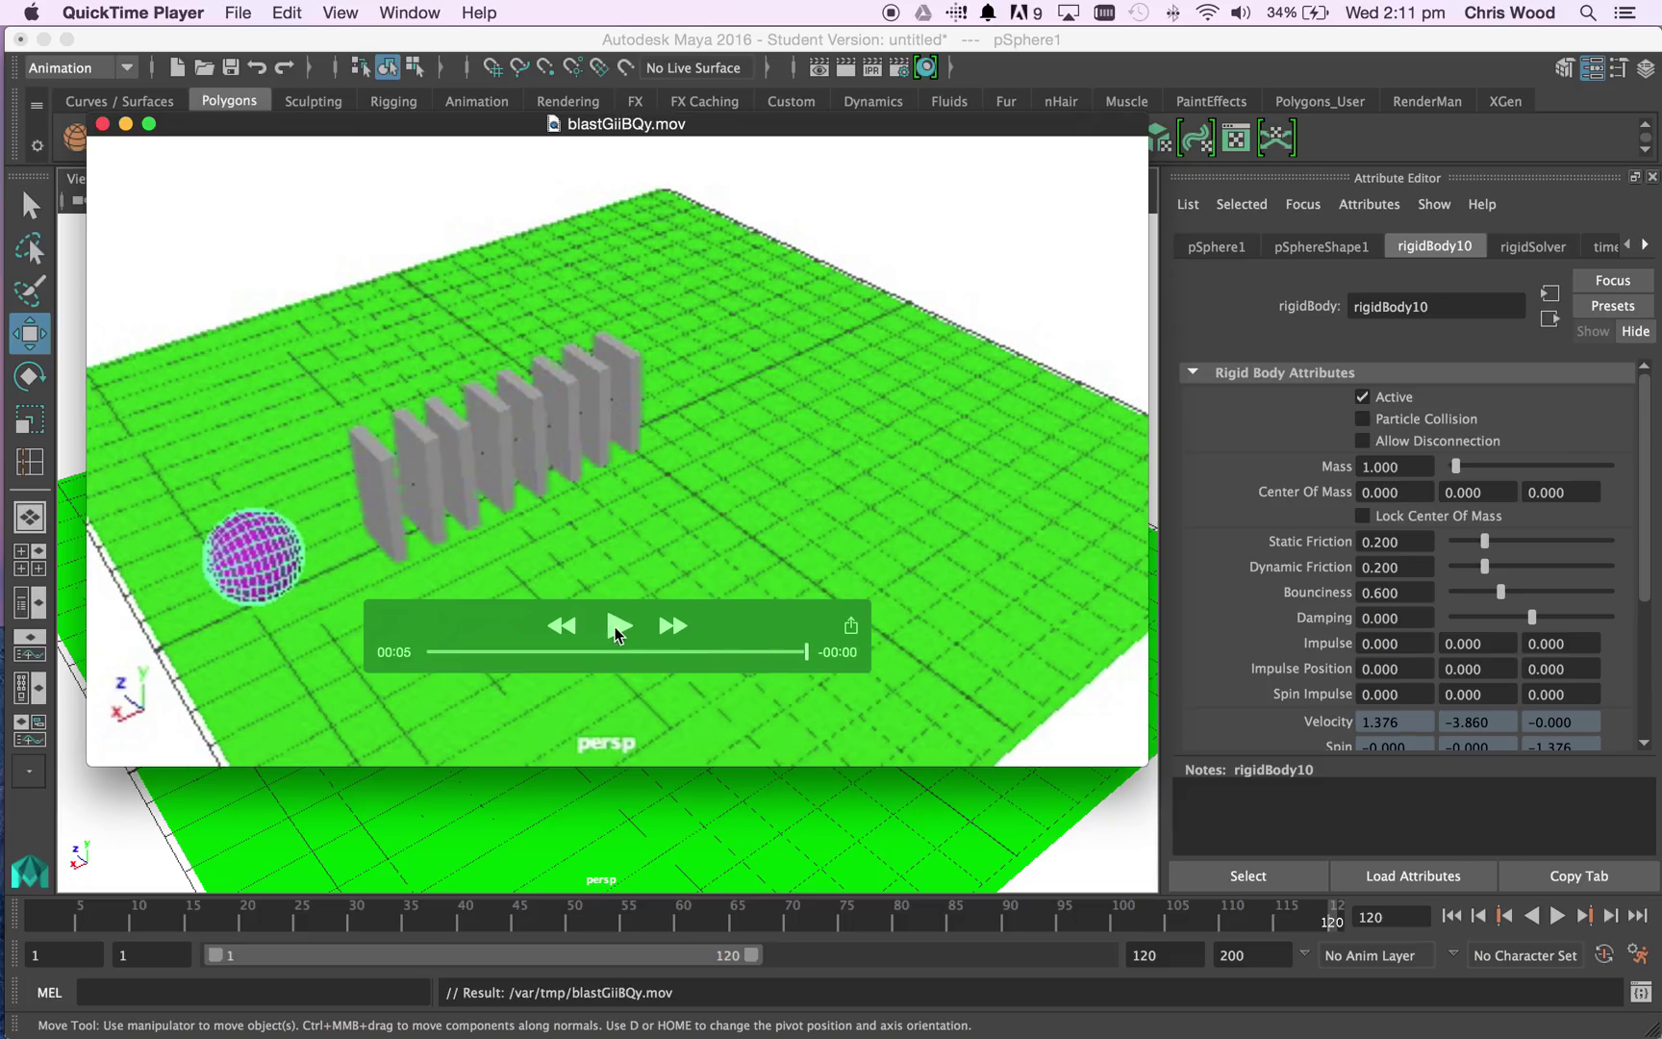
click(239, 13)
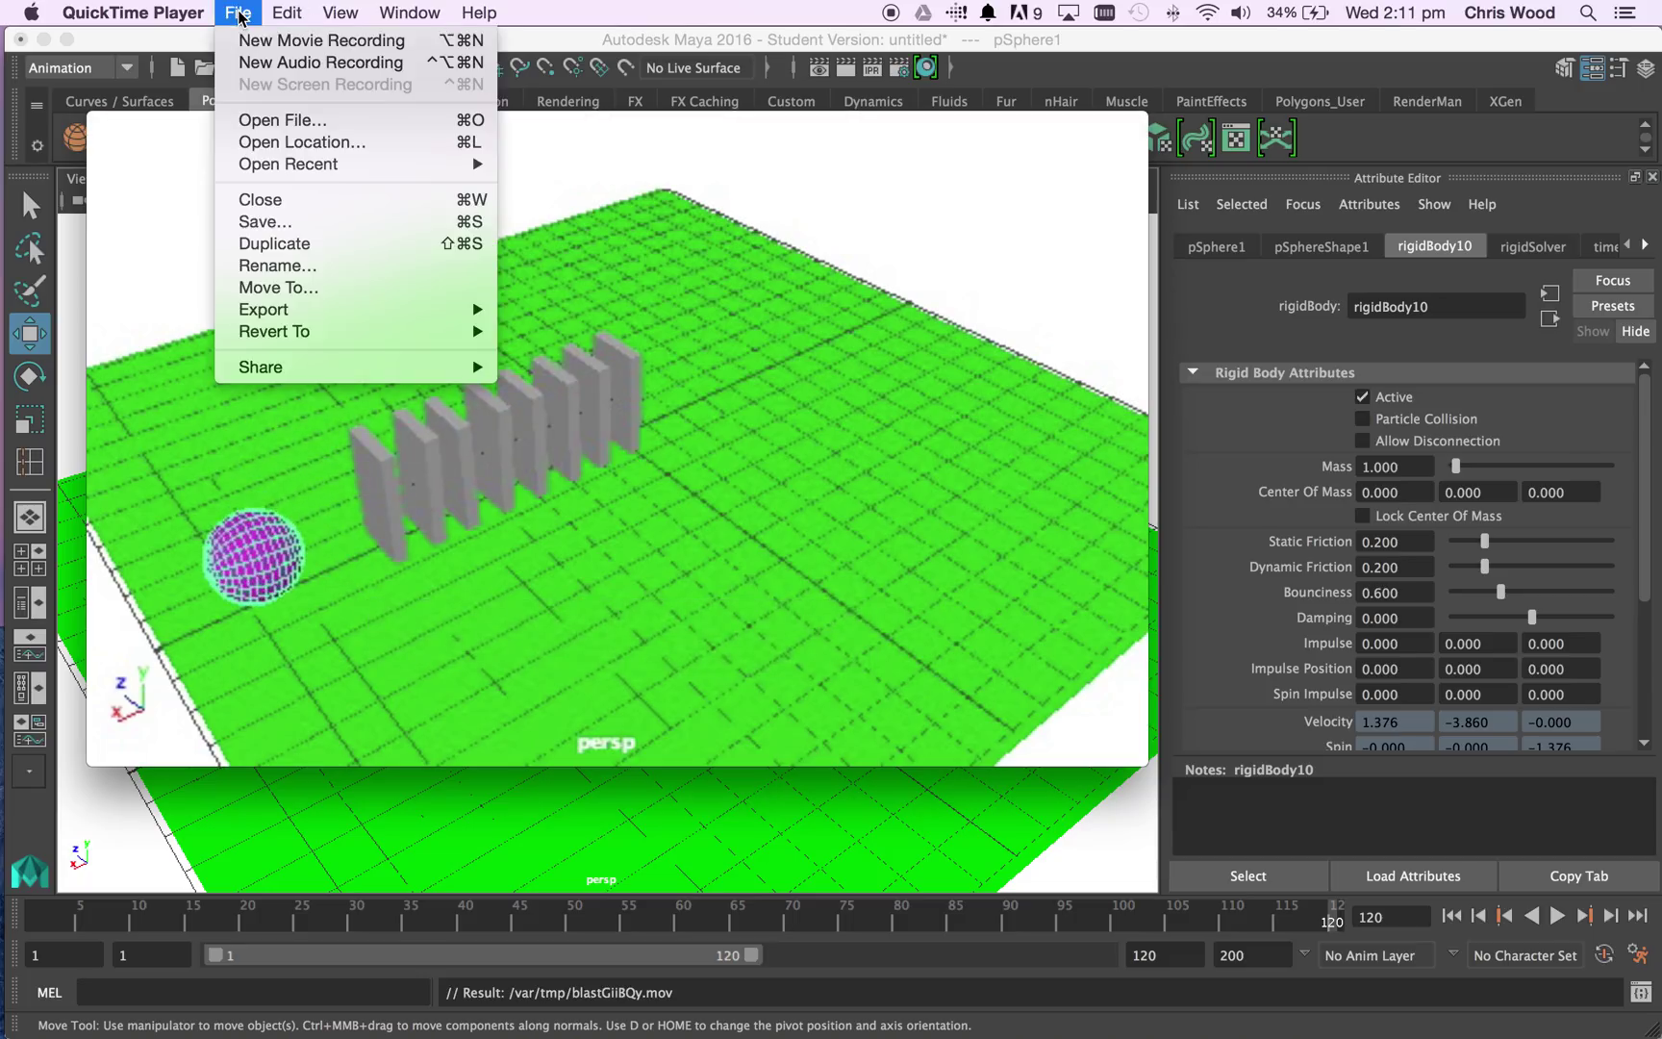
click(1032, 190)
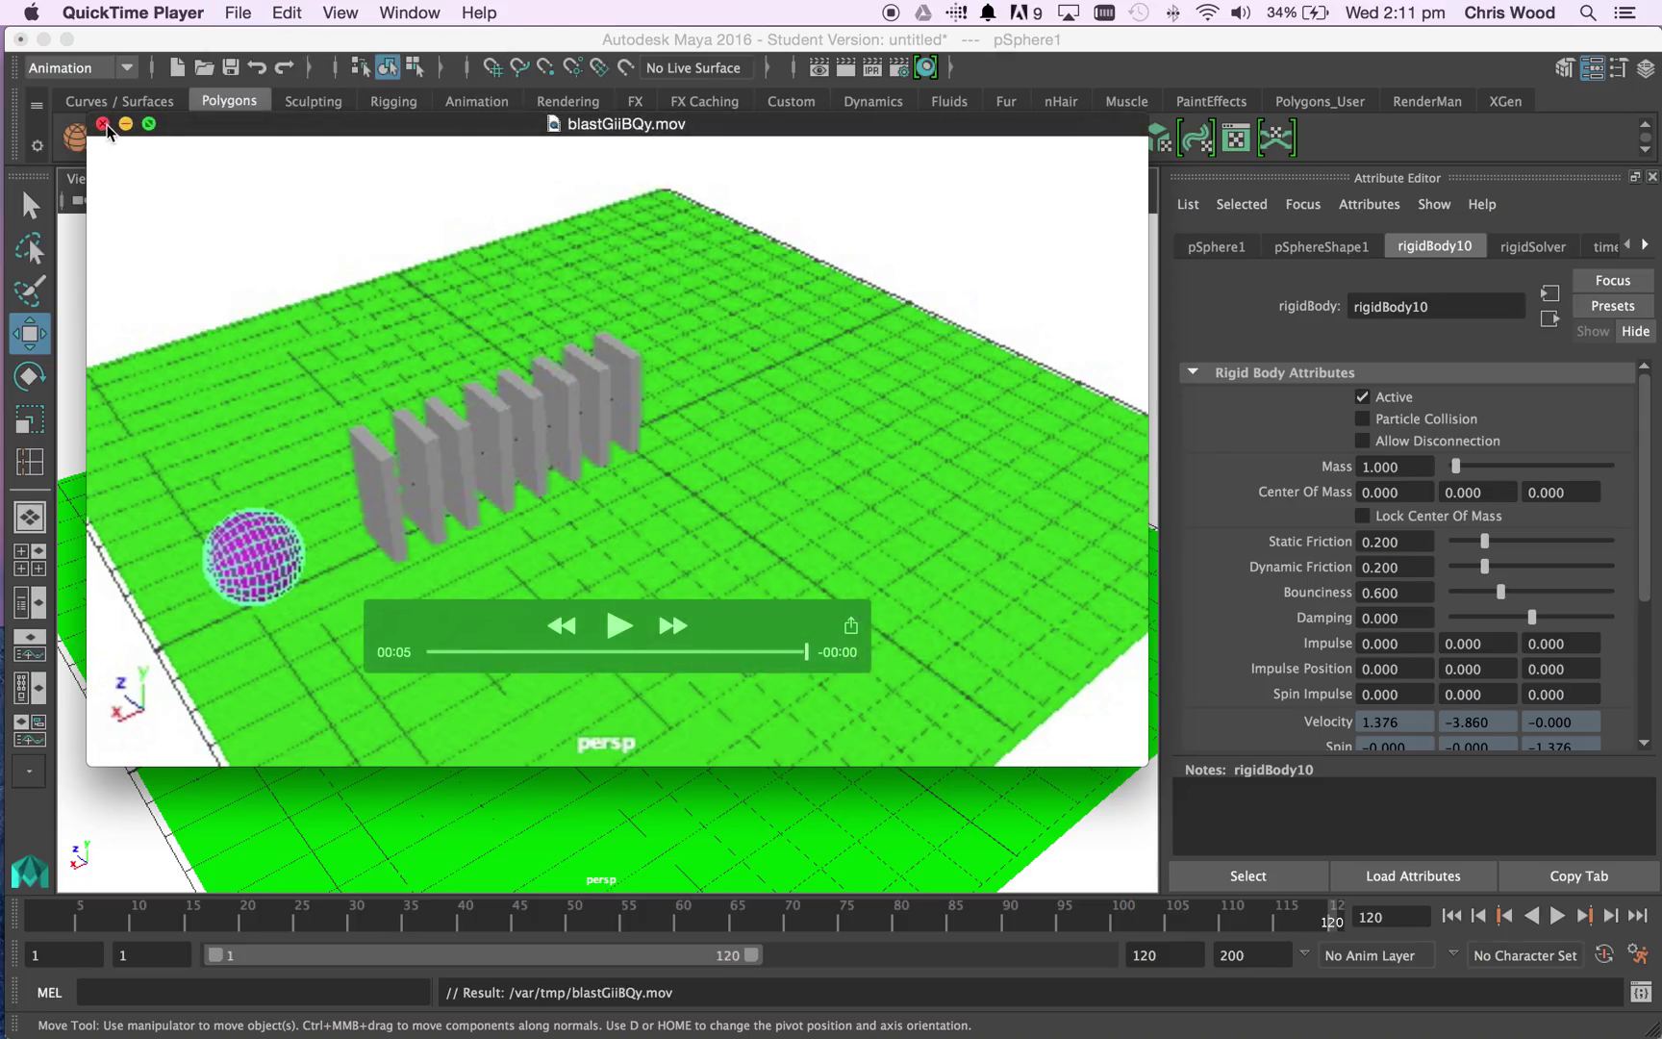
click(102, 124)
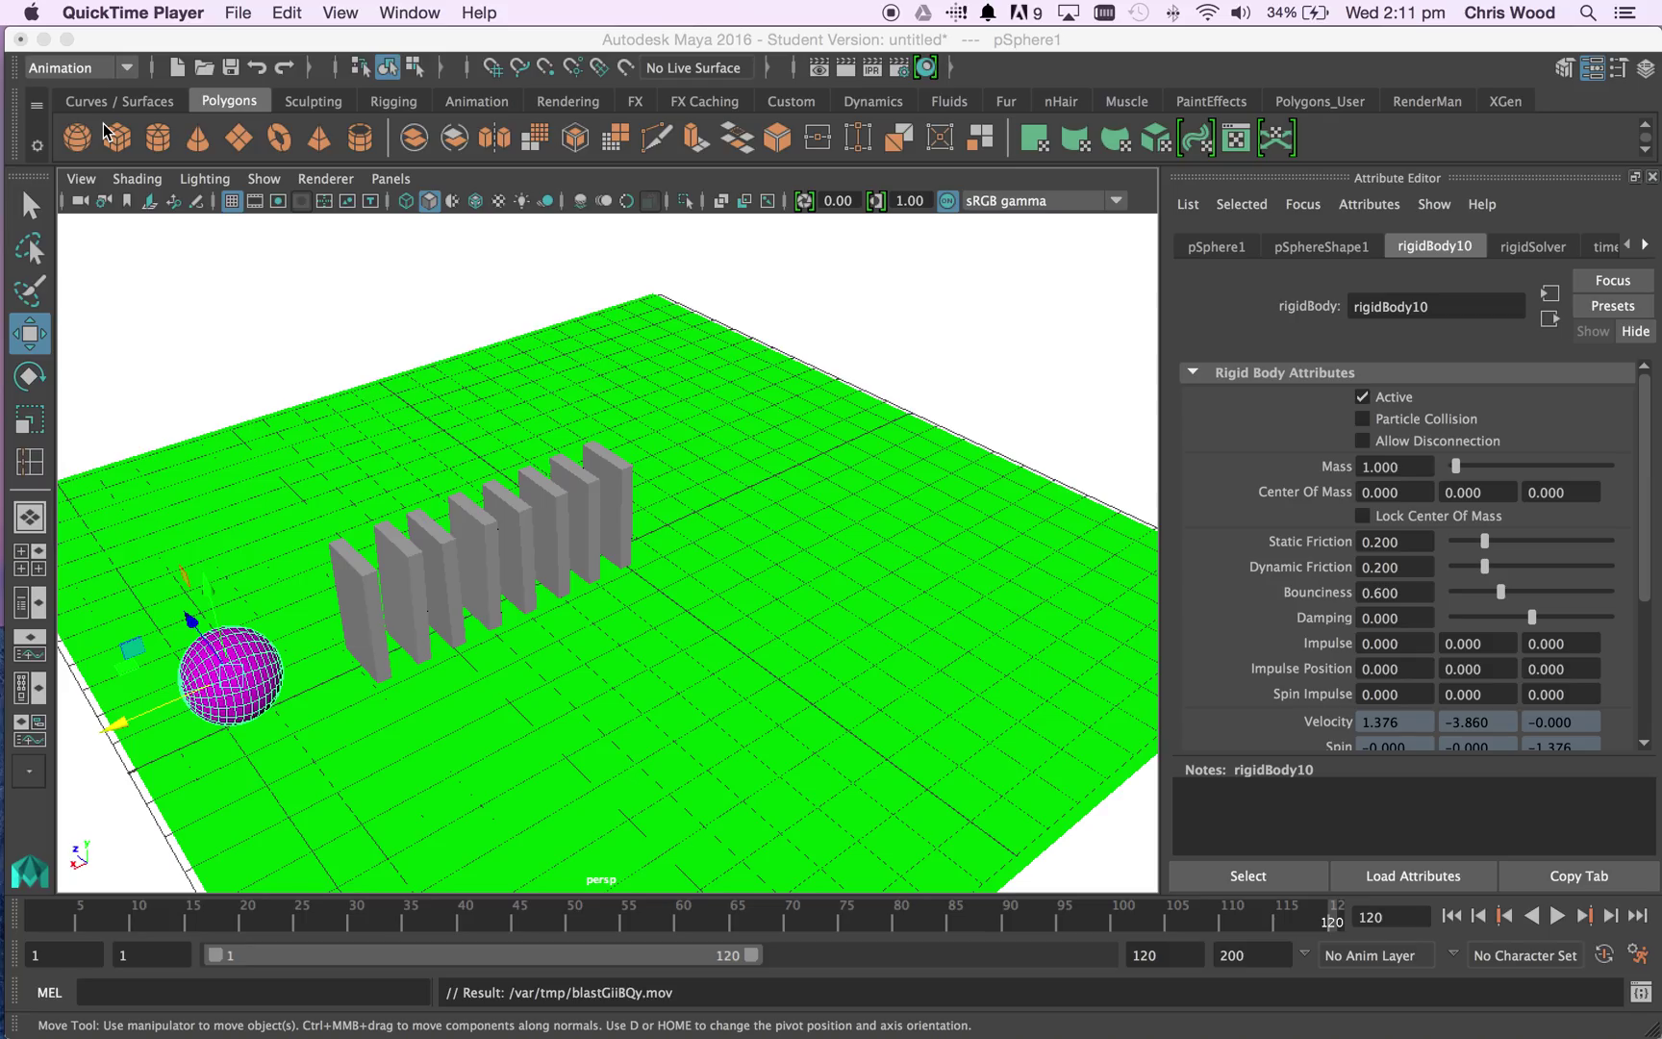